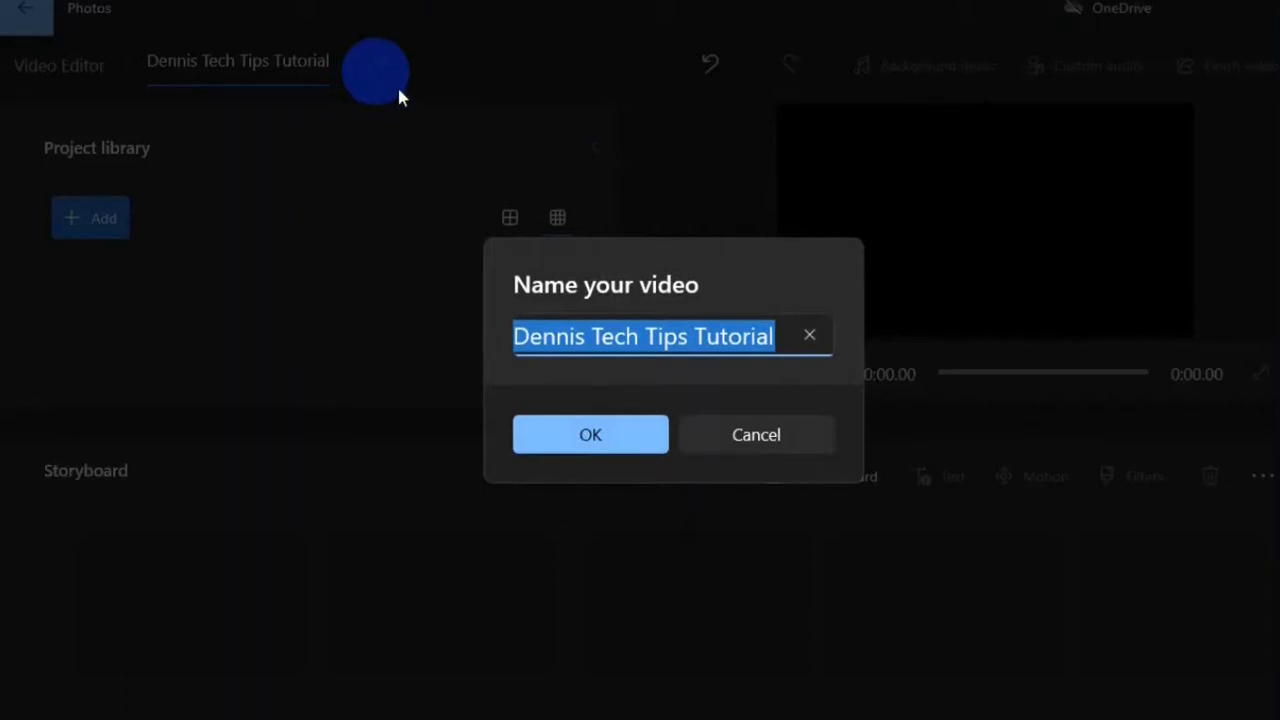
Confirm Dennis Tech Tips Tutorial as the name of the new video project.
left_click(641, 340)
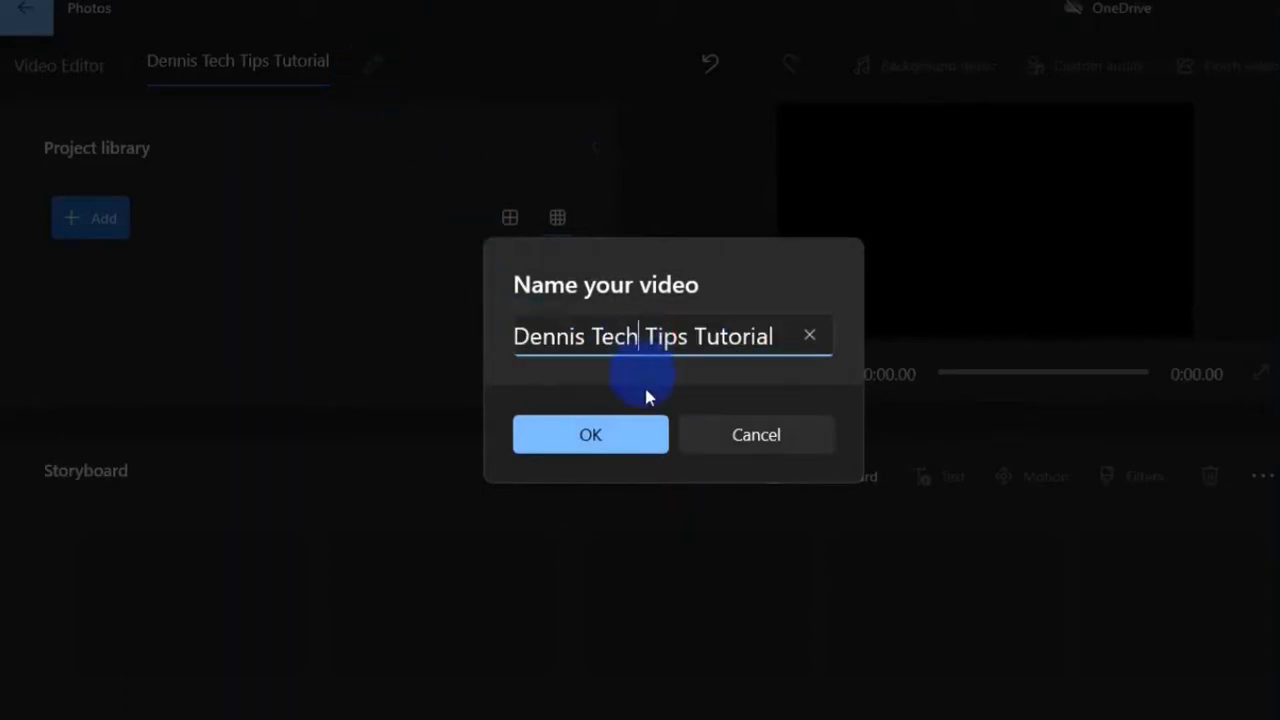
left_click(645, 448)
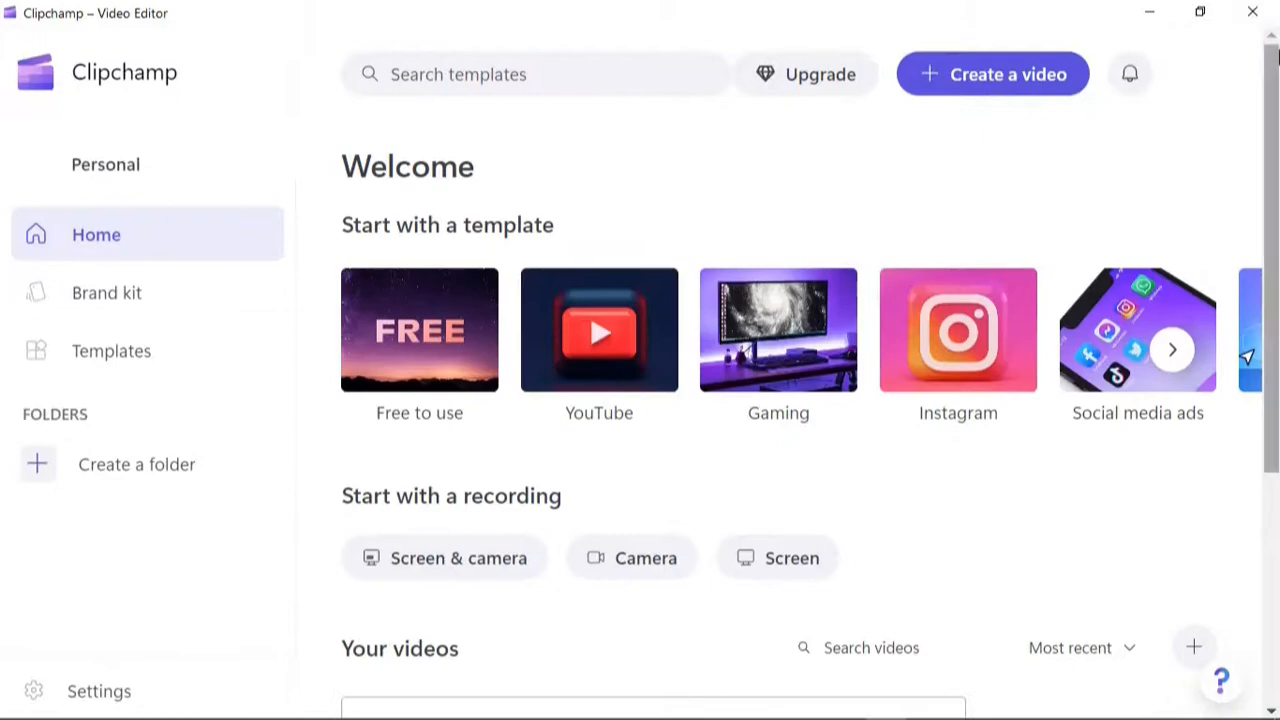
Switch to Clipchamp, place the dtt logo.png clip after the first clip on the timeline, and play the video from the start.
left_click(703, 336)
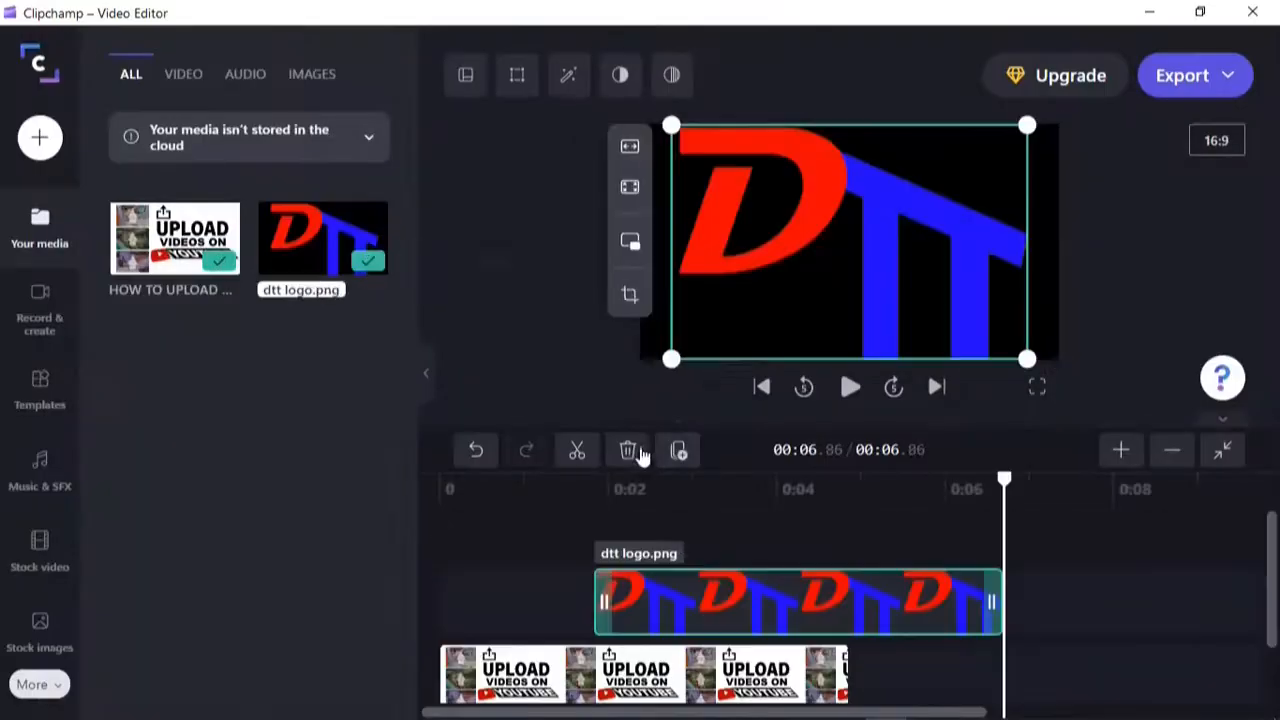
left_click_drag(732, 594, 943, 594)
left_click(443, 500)
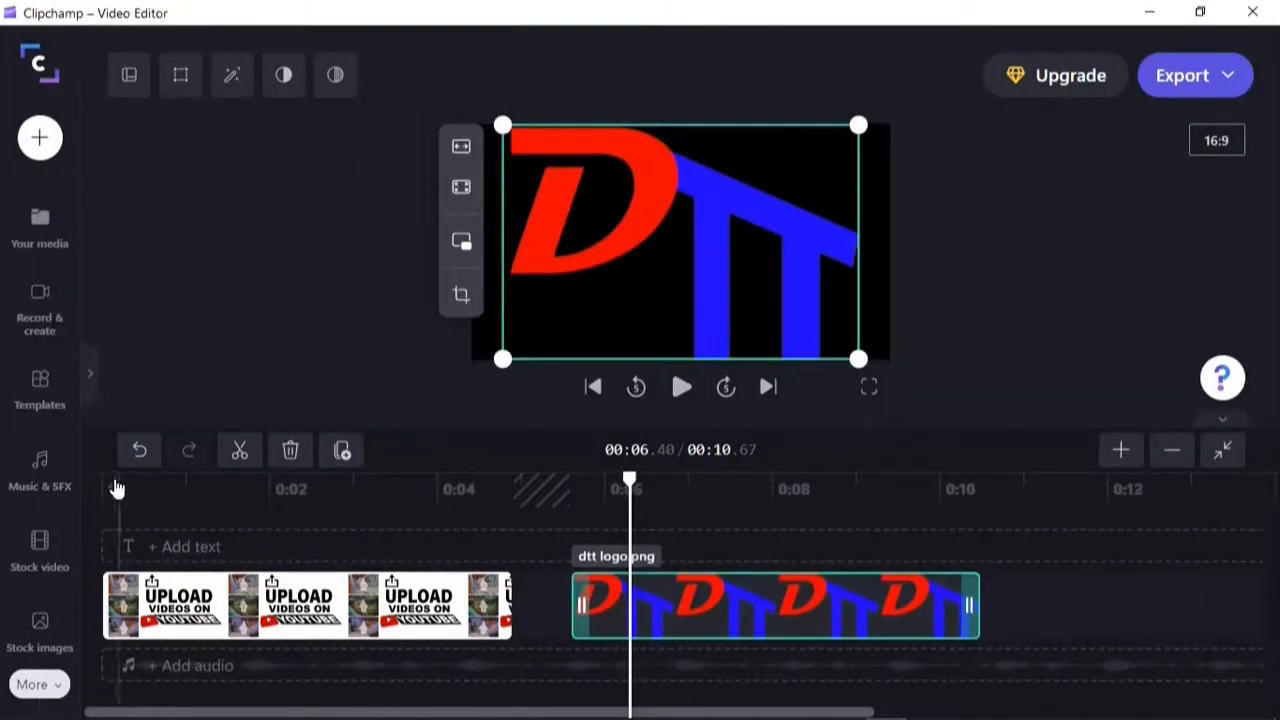
left_click(681, 387)
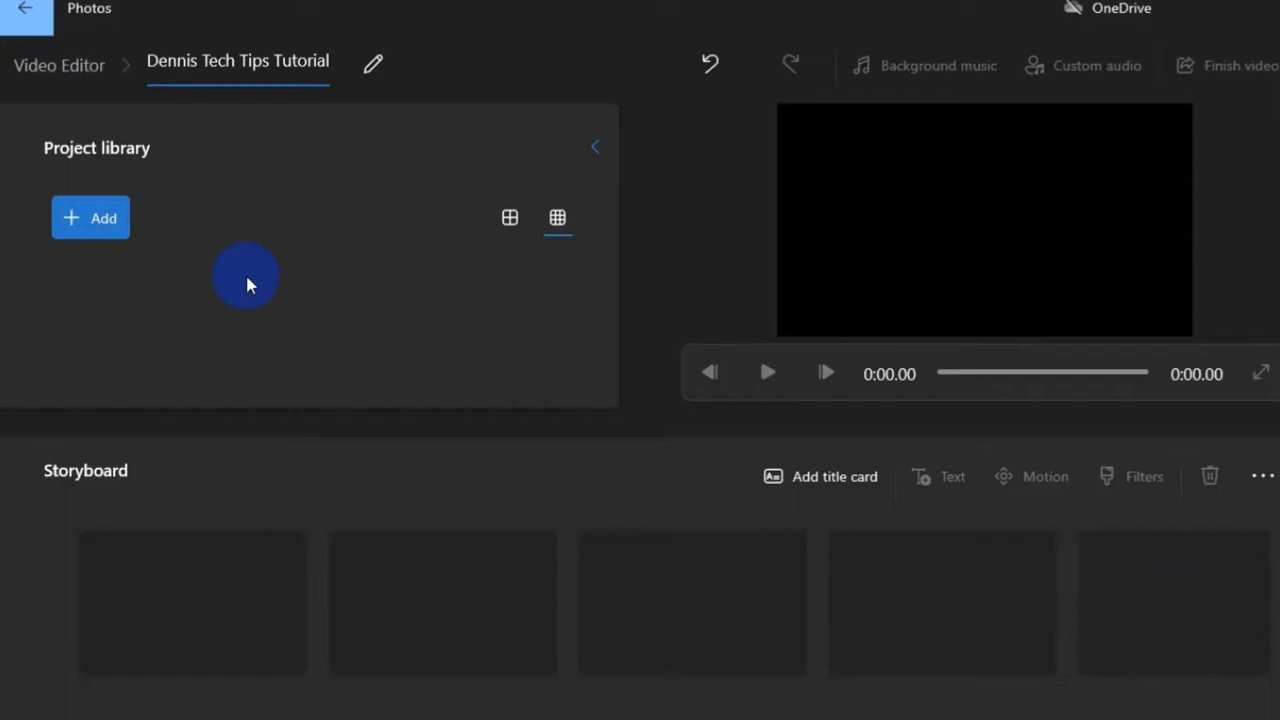
Import abstract, BENIN CITY NIGERIA and LAGOS NIGERIA from the PC's Desktop folder into the Photos project library.
left_click(100, 234)
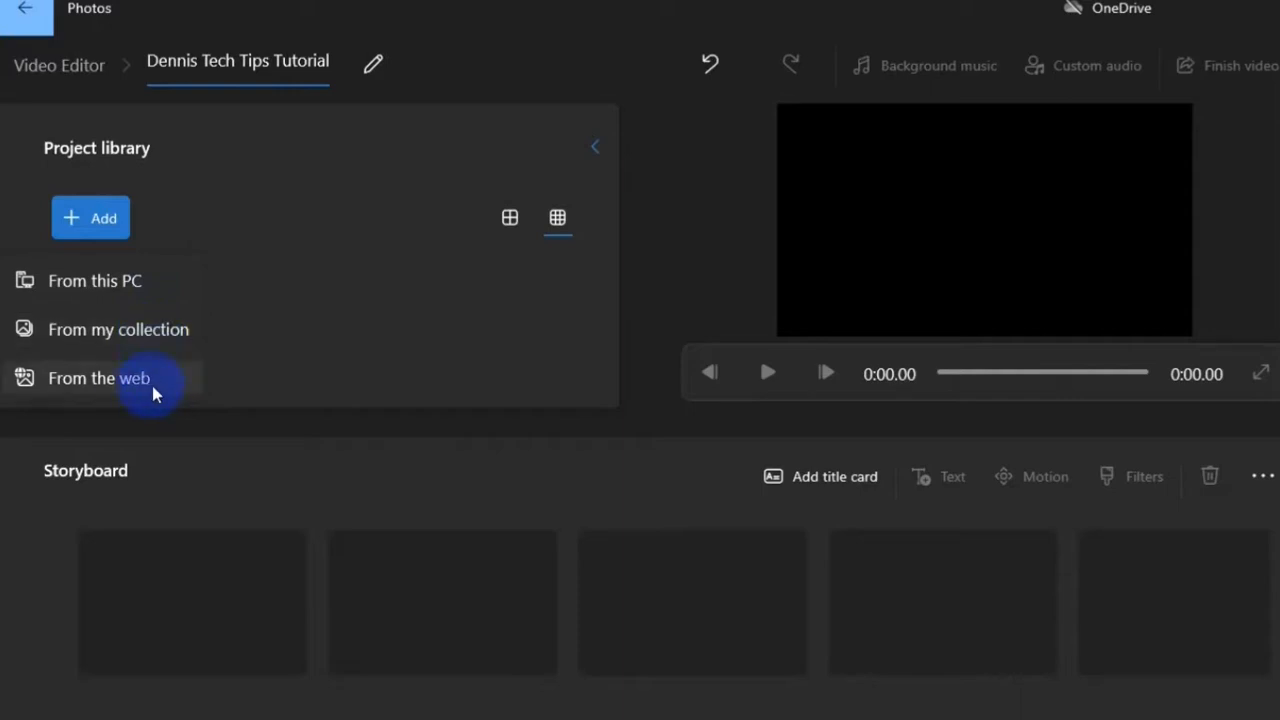
left_click(146, 283)
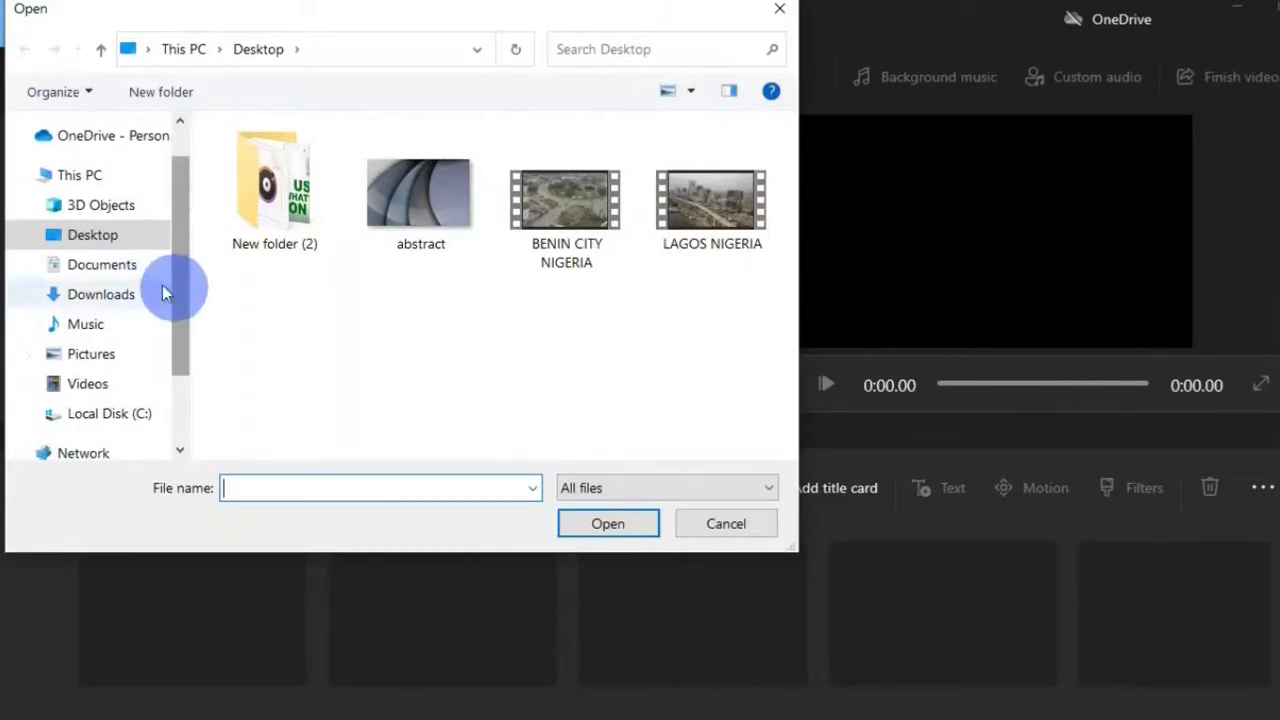
left_click(106, 238)
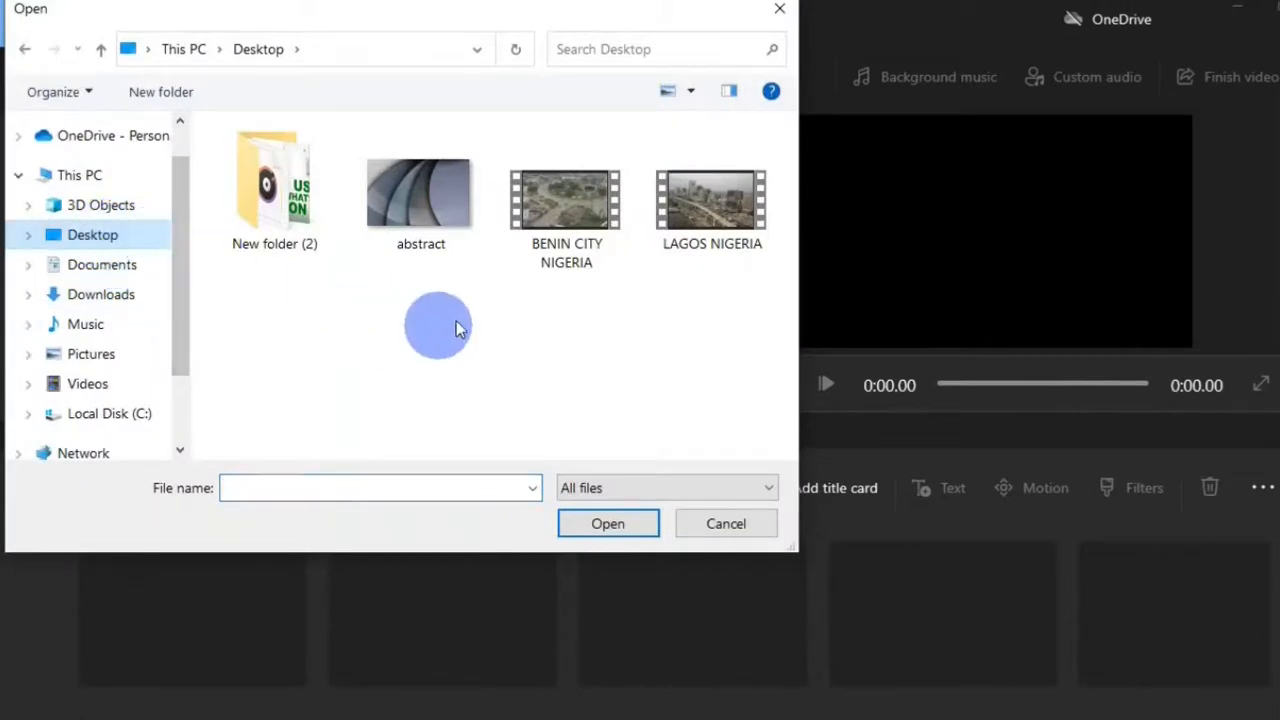
left_click(401, 206)
left_click(541, 208, "ctrl")
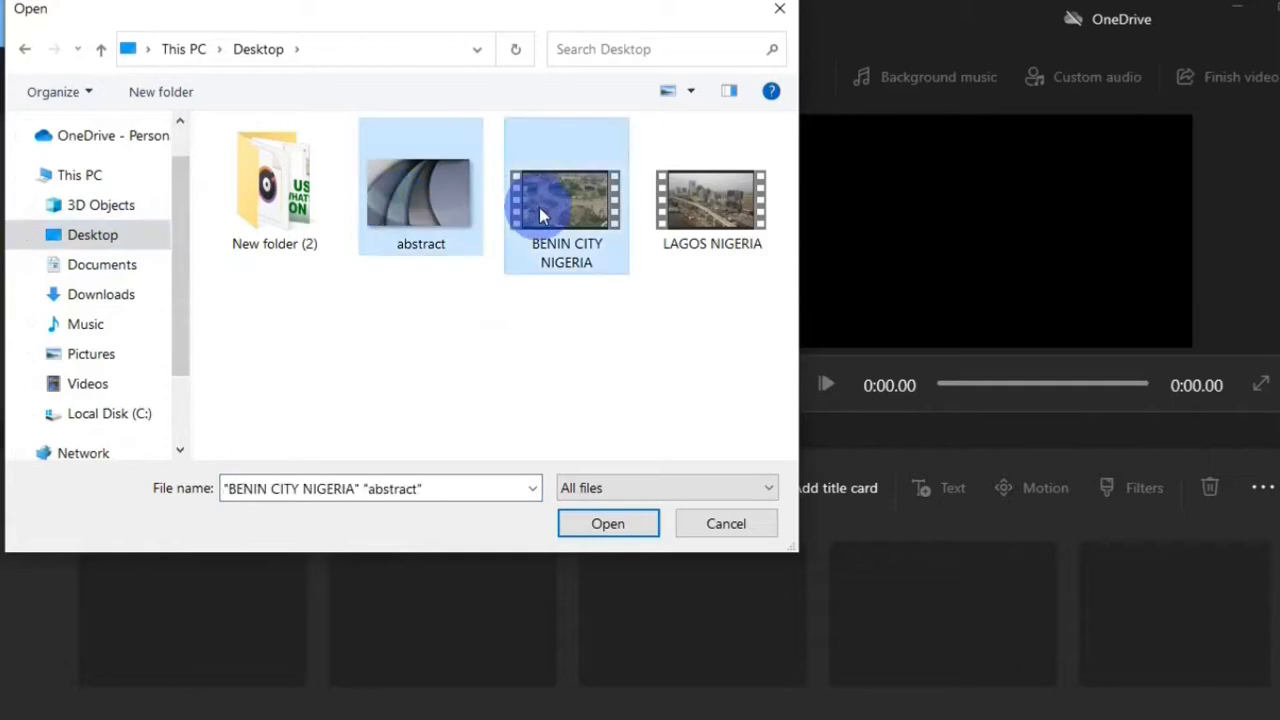
left_click(678, 208, "ctrl")
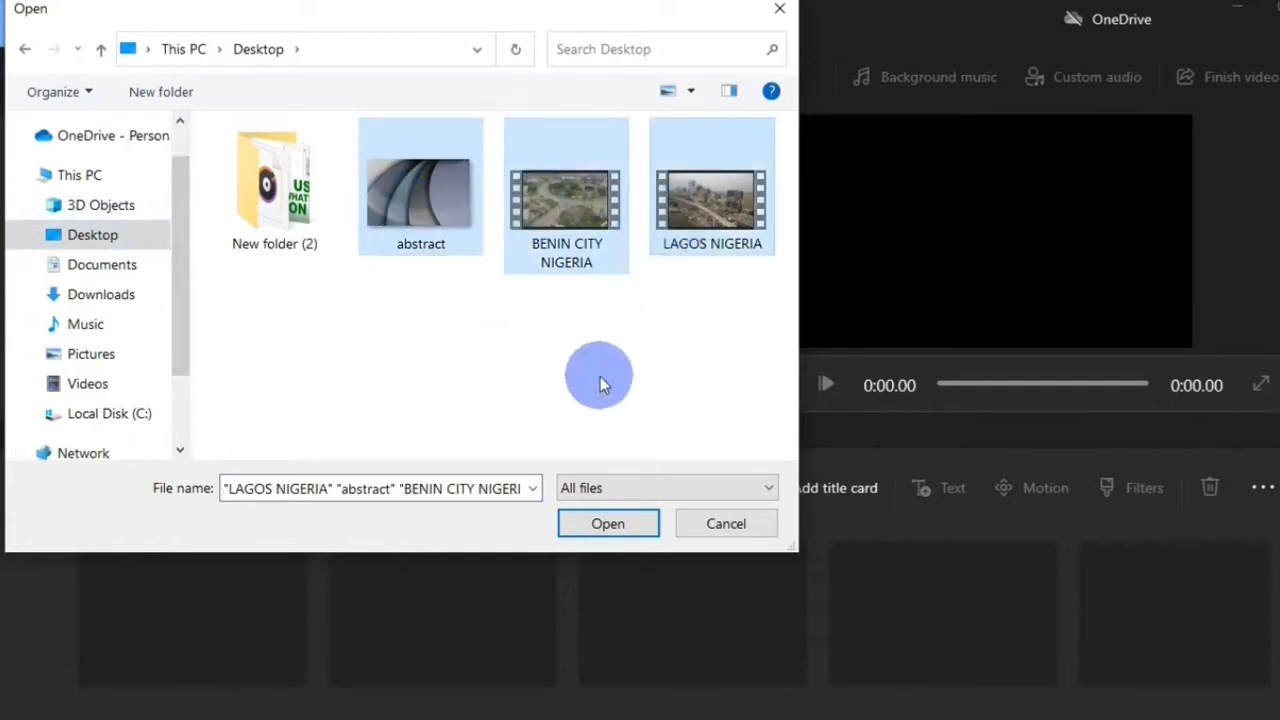
left_click(605, 524)
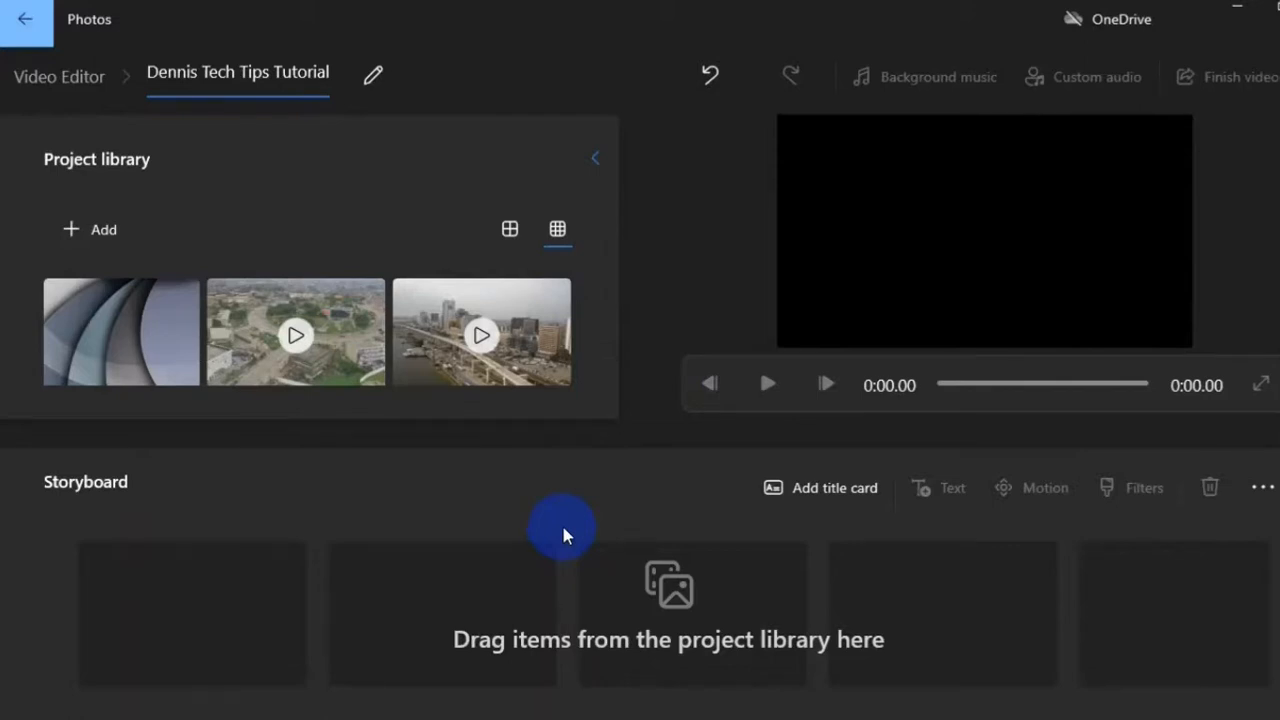
Place the LAGOS NIGERIA video from the project library in the storyboard and select it.
left_click(550, 291)
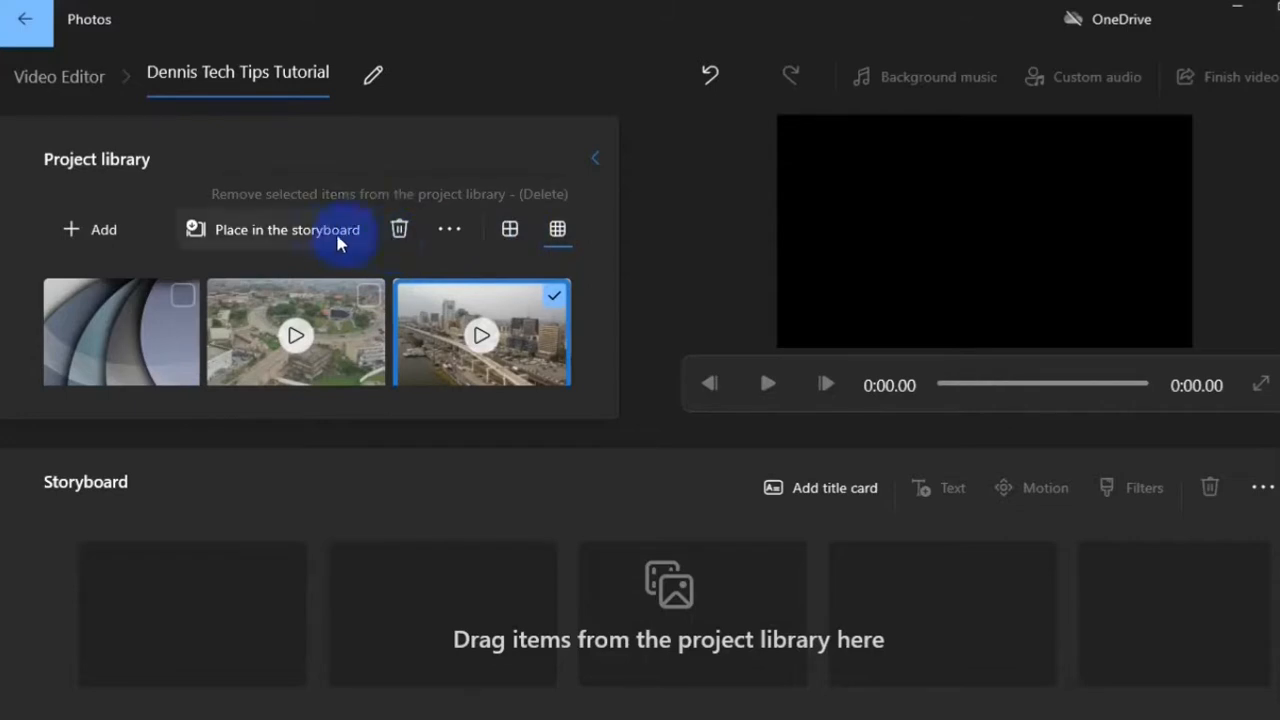
left_click(288, 231)
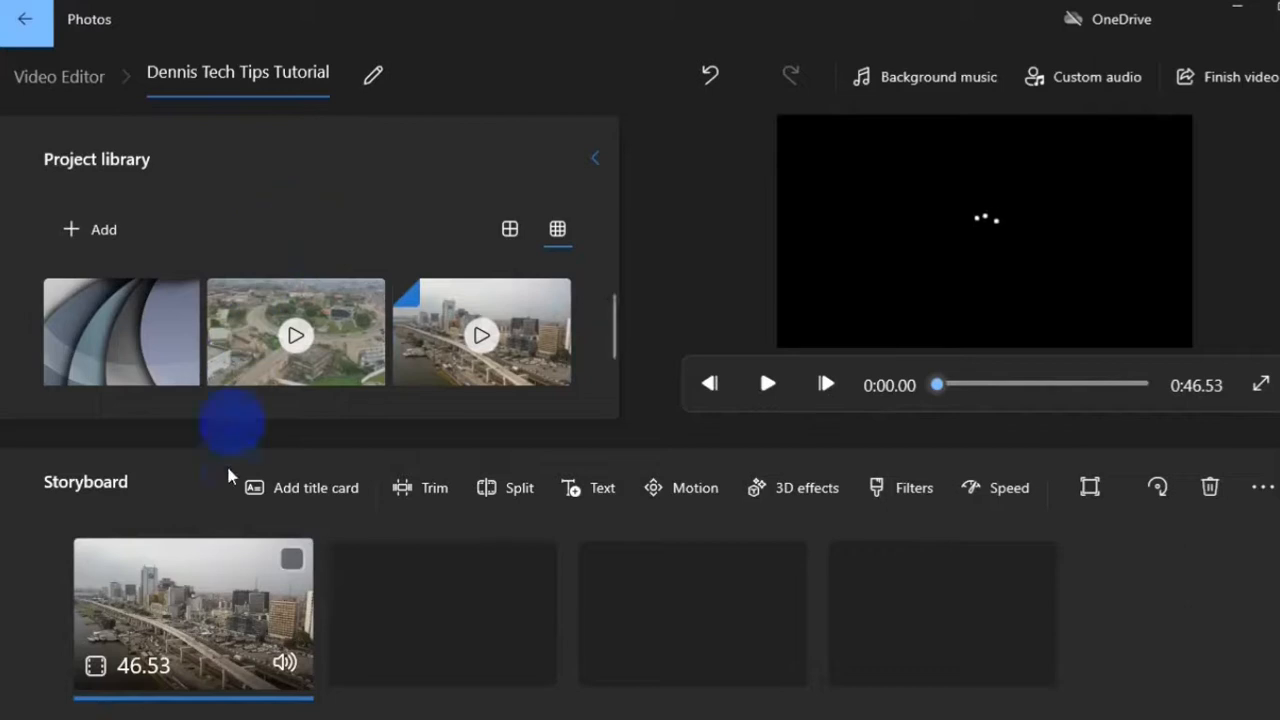
left_click(218, 635)
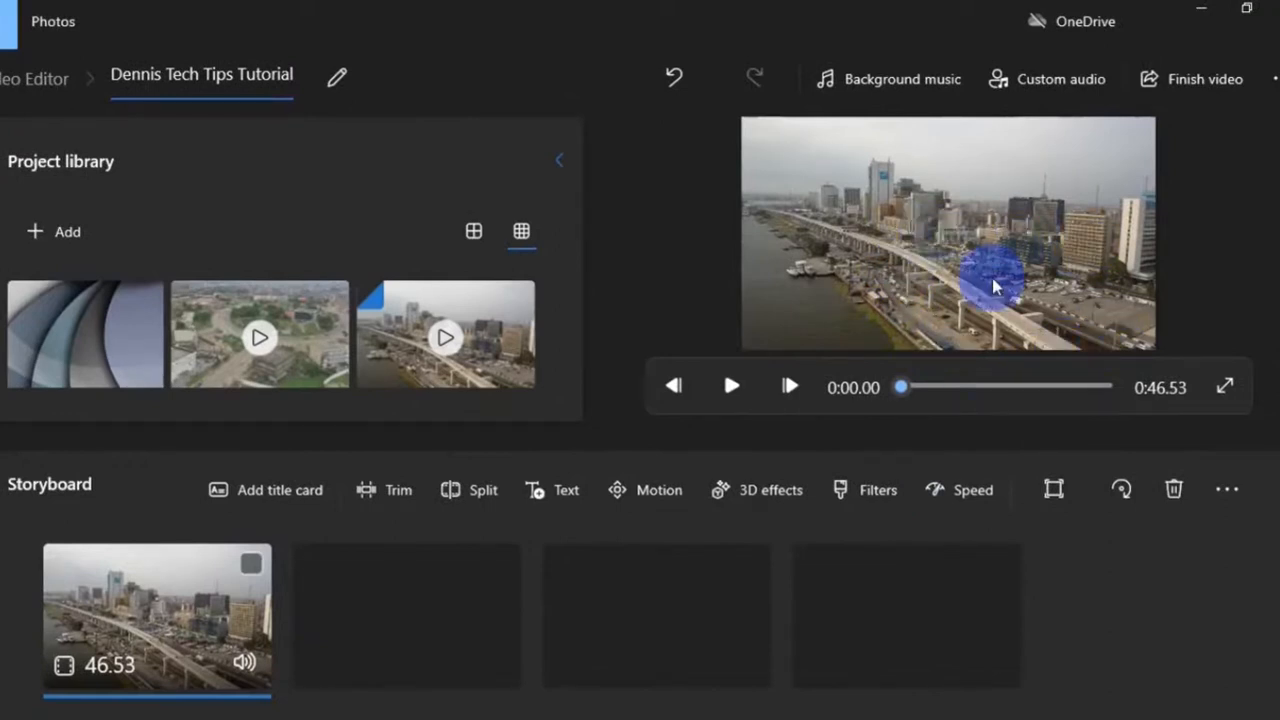
Preview the Lagos clip briefly, step two frames forward, scrub to about 0:08.83 and view it in full screen.
left_click(731, 387)
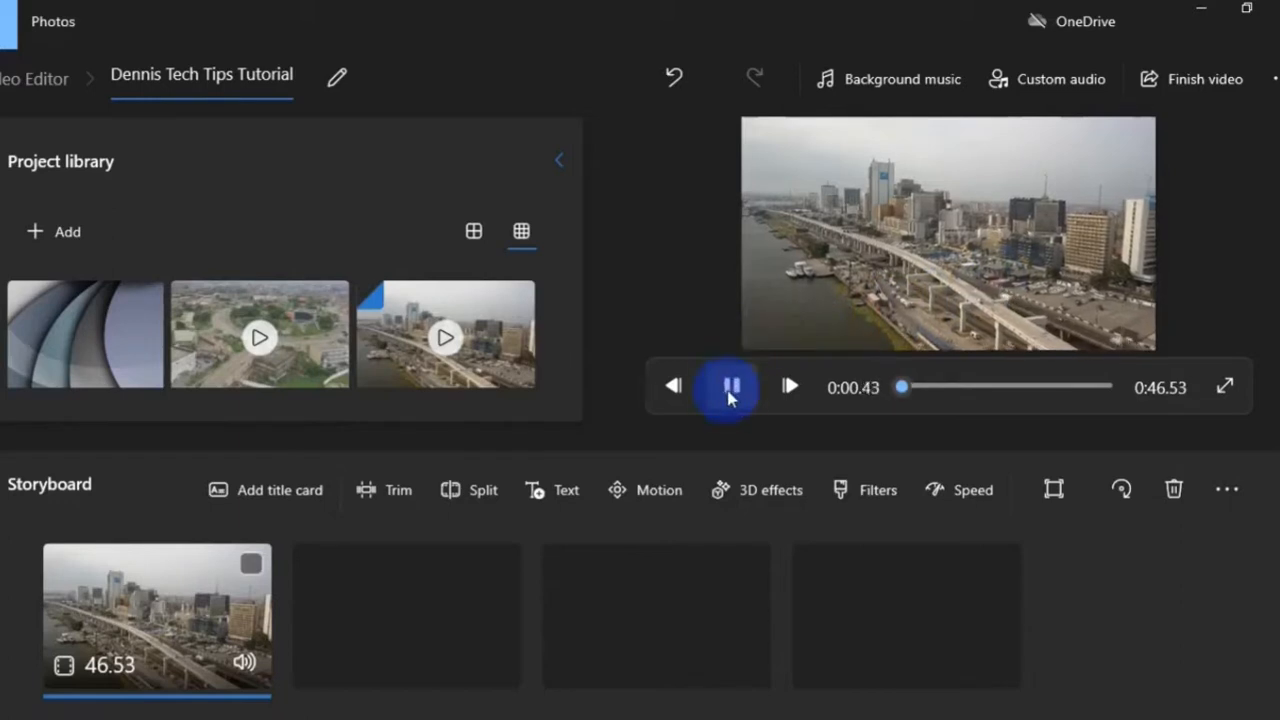
left_click(731, 387)
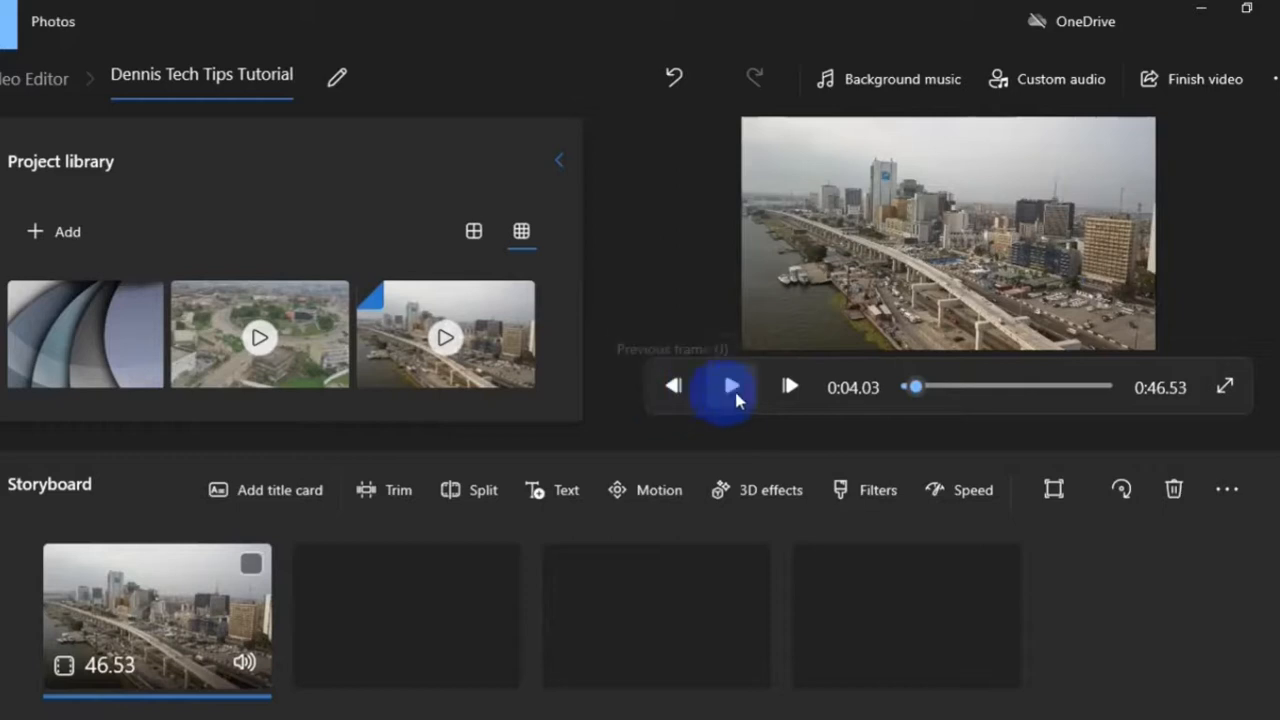
left_click(788, 390)
left_click(788, 390)
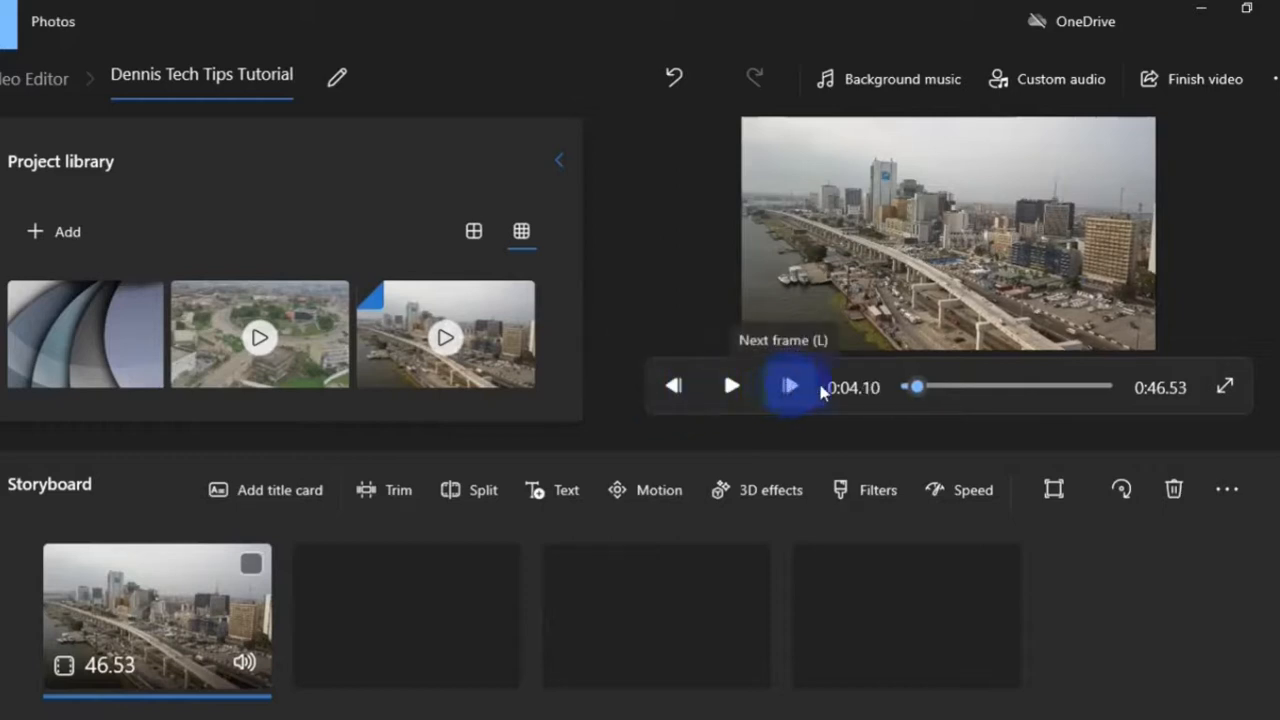
mouse_move(914, 391)
left_mouse_down()
mouse_move(988, 388)
mouse_move(932, 391)
left_mouse_up()
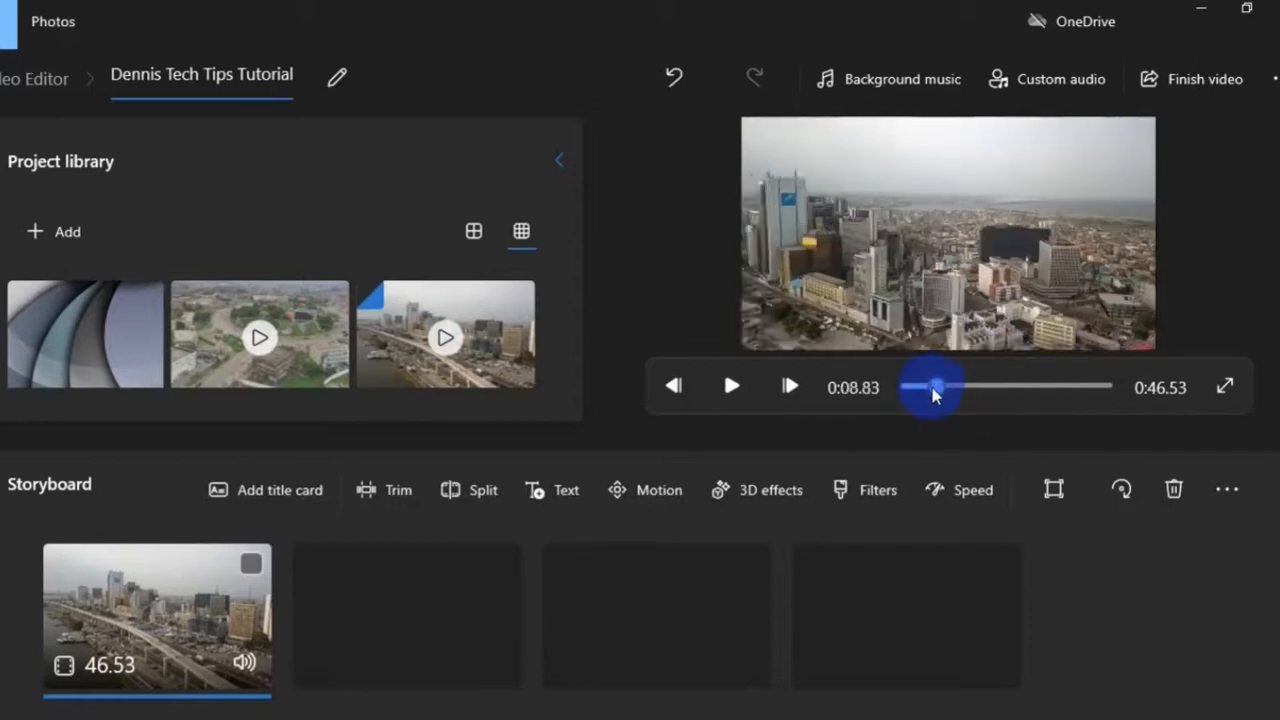
left_click(1221, 383)
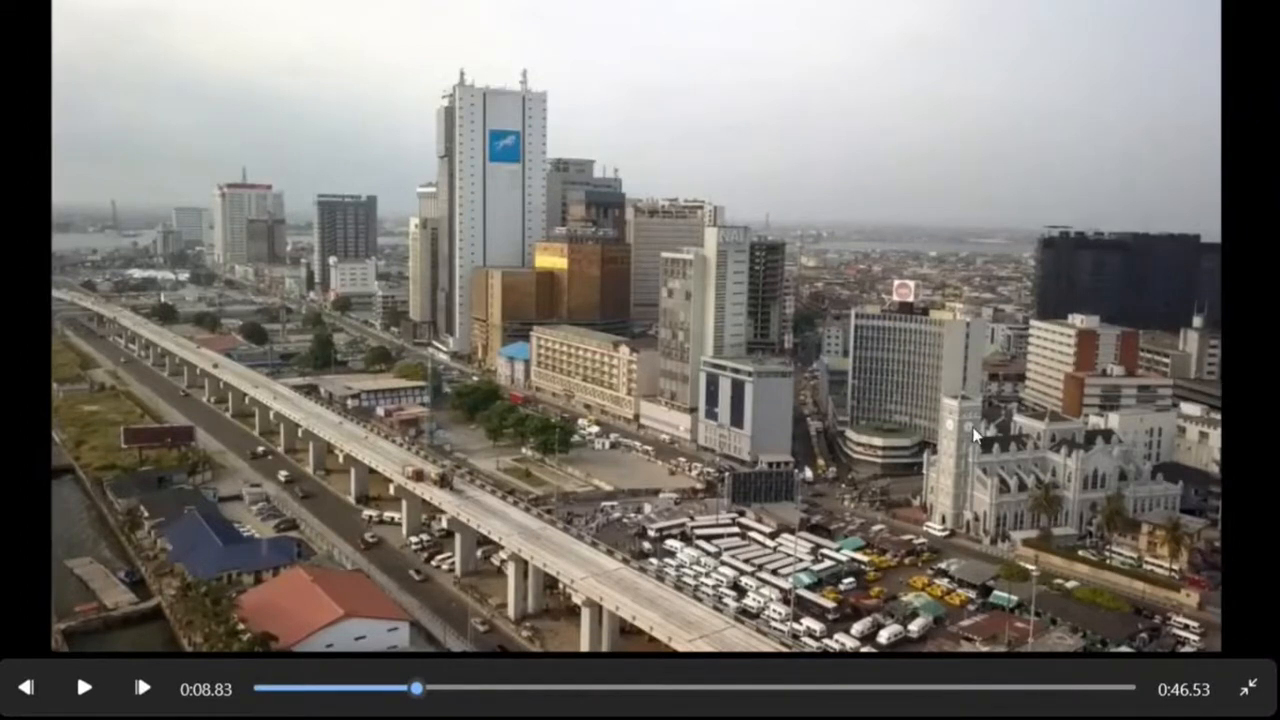
left_click(1252, 689)
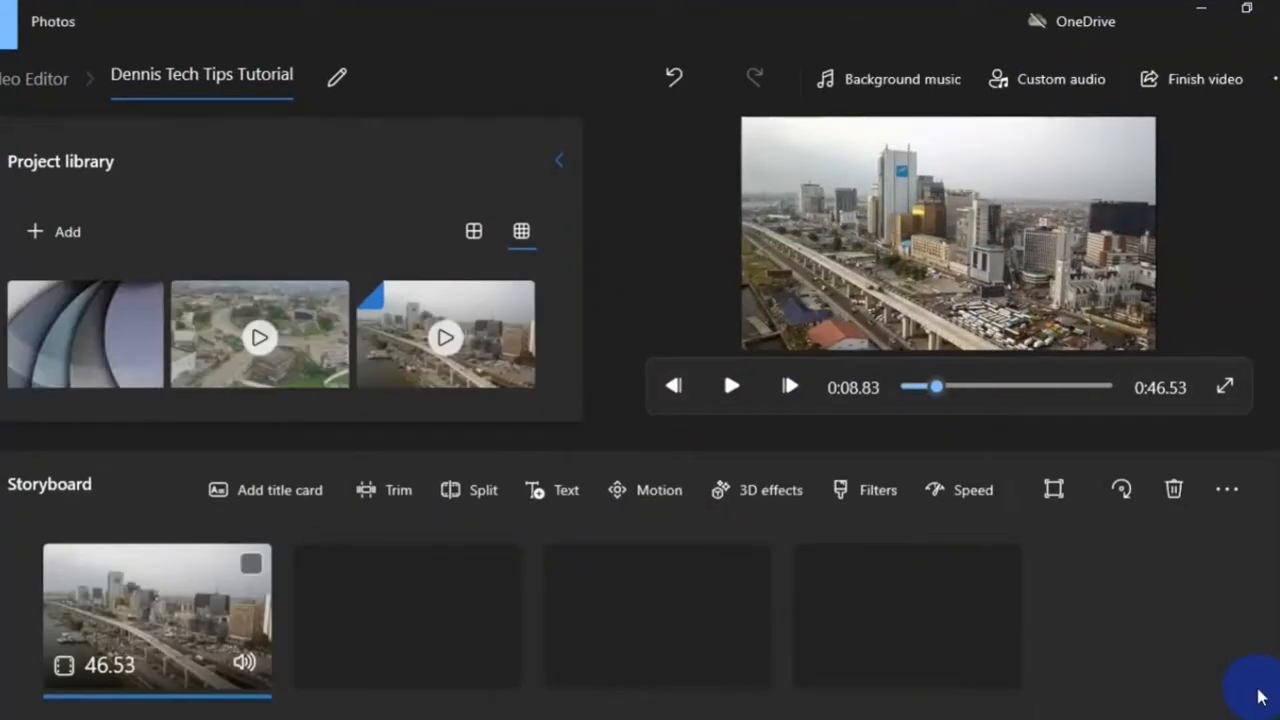
Remove the Lagos clip from the storyboard.
right_click(112, 663)
left_click(236, 622)
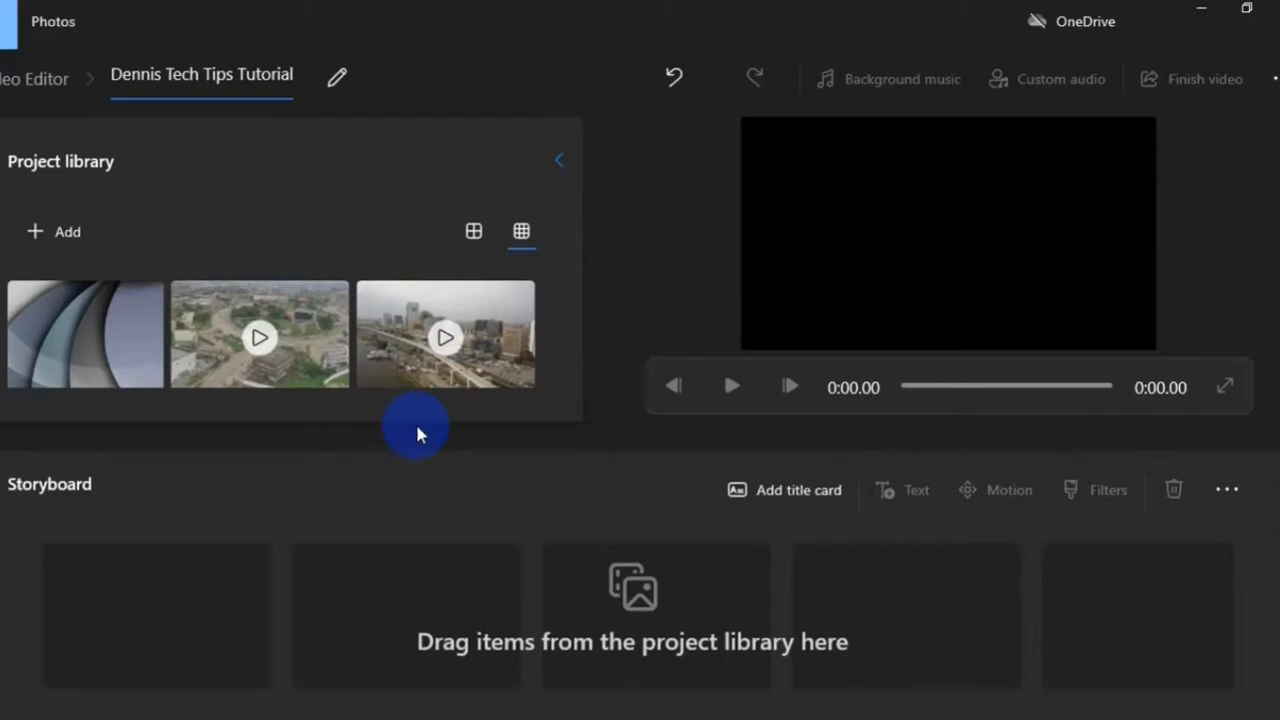
Add a title card to the empty storyboard and set its duration to 5 seconds.
left_click(777, 492)
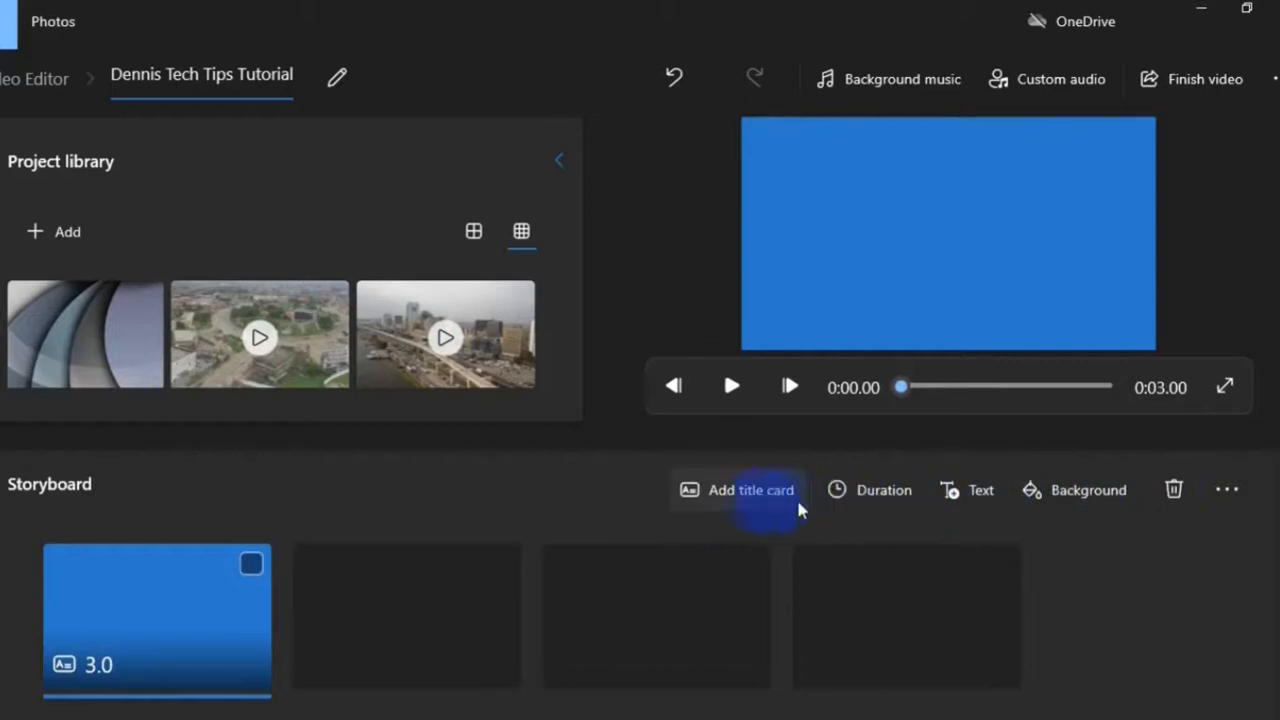
left_click(886, 495)
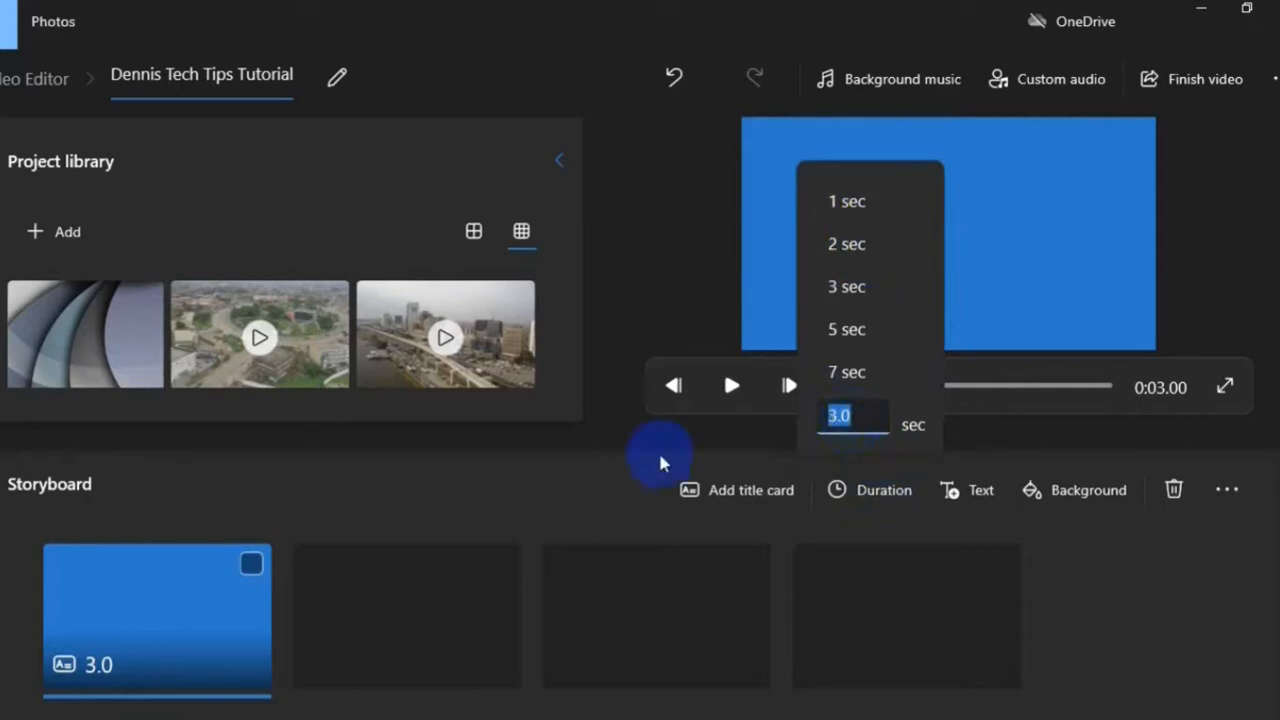
type("2555")
left_click(895, 328)
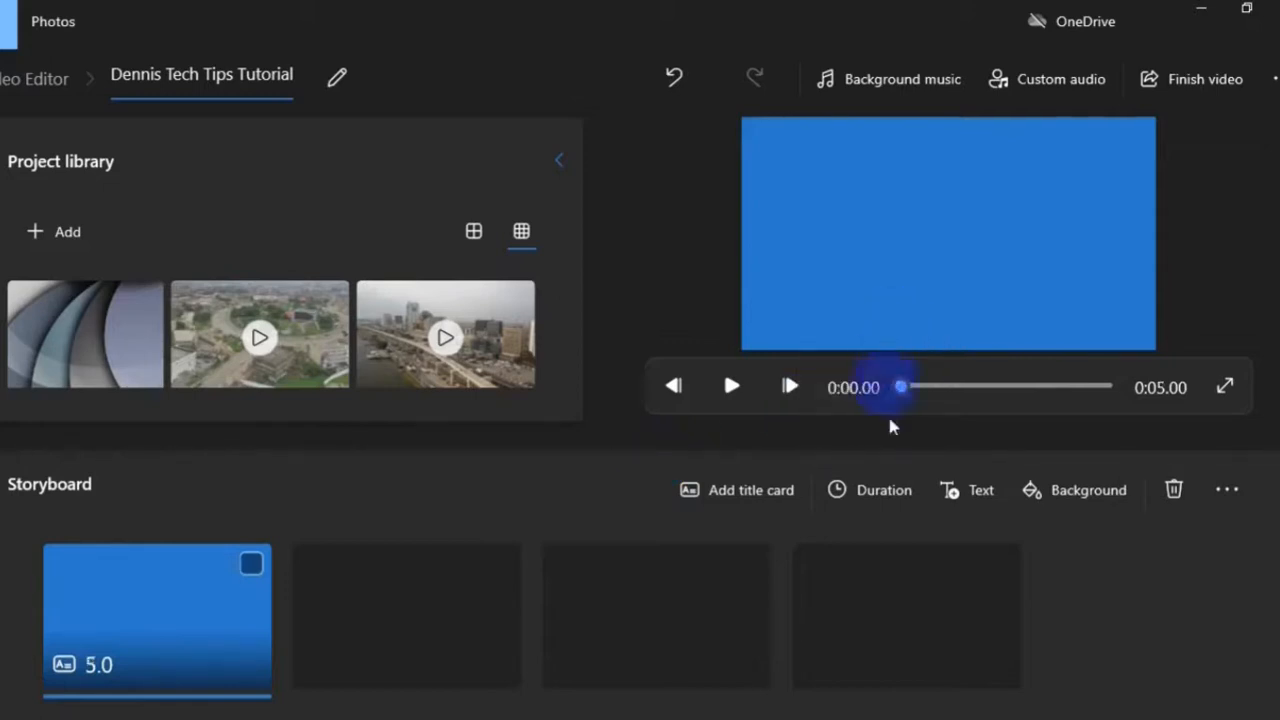
Add text to the title card, replacing the placeholder with "The Ancient City of Benin".
left_click(985, 492)
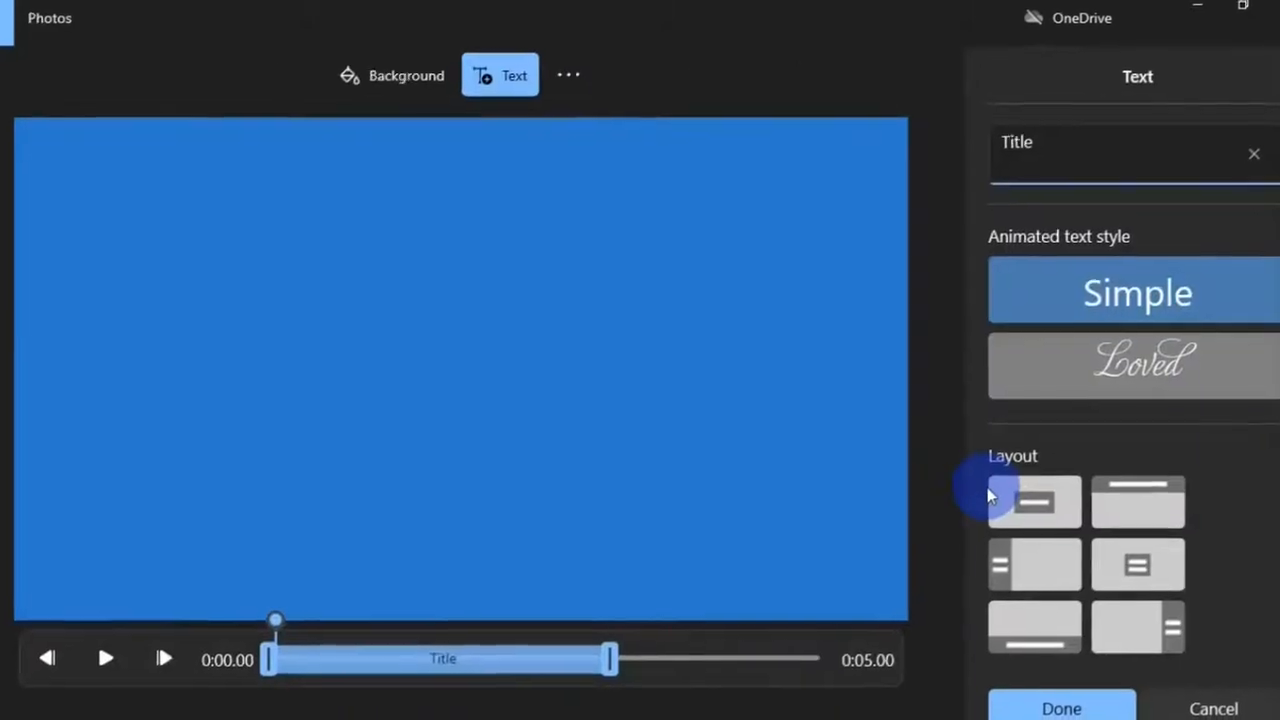
left_click_drag(1058, 135, 895, 158)
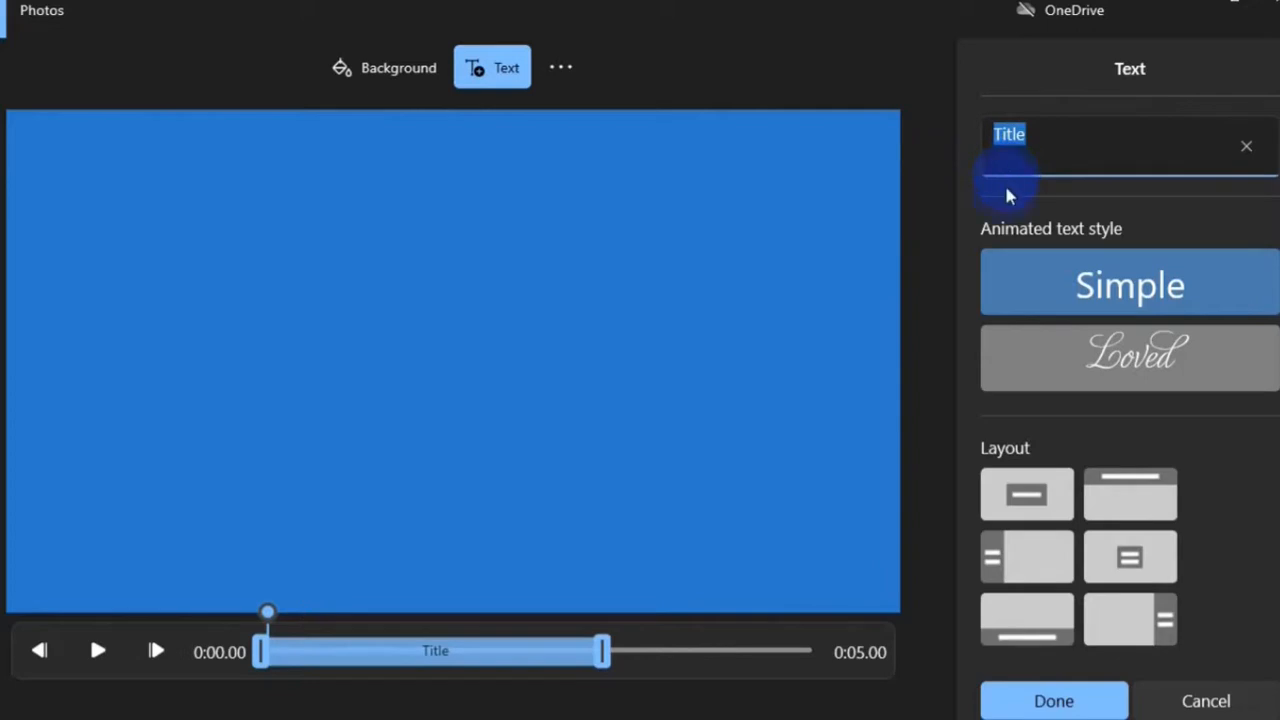
key("BackSpace")
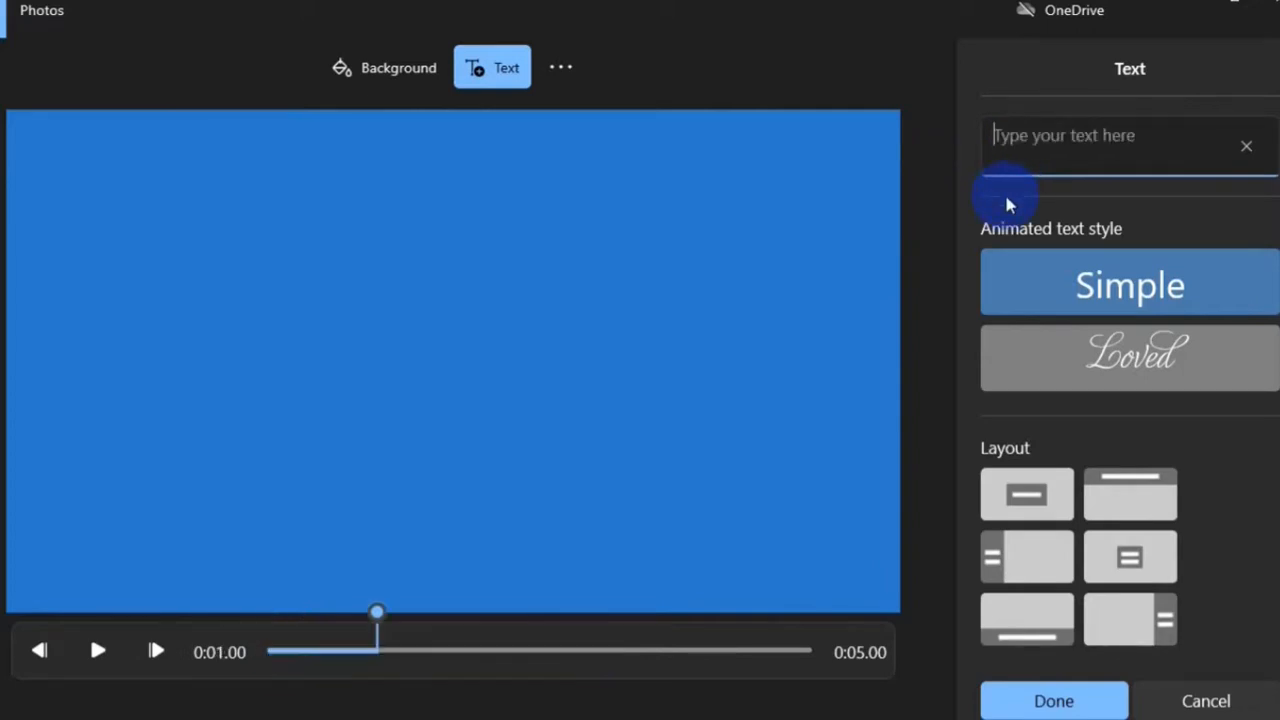
type("The Ancient City o")
type("f Benin")
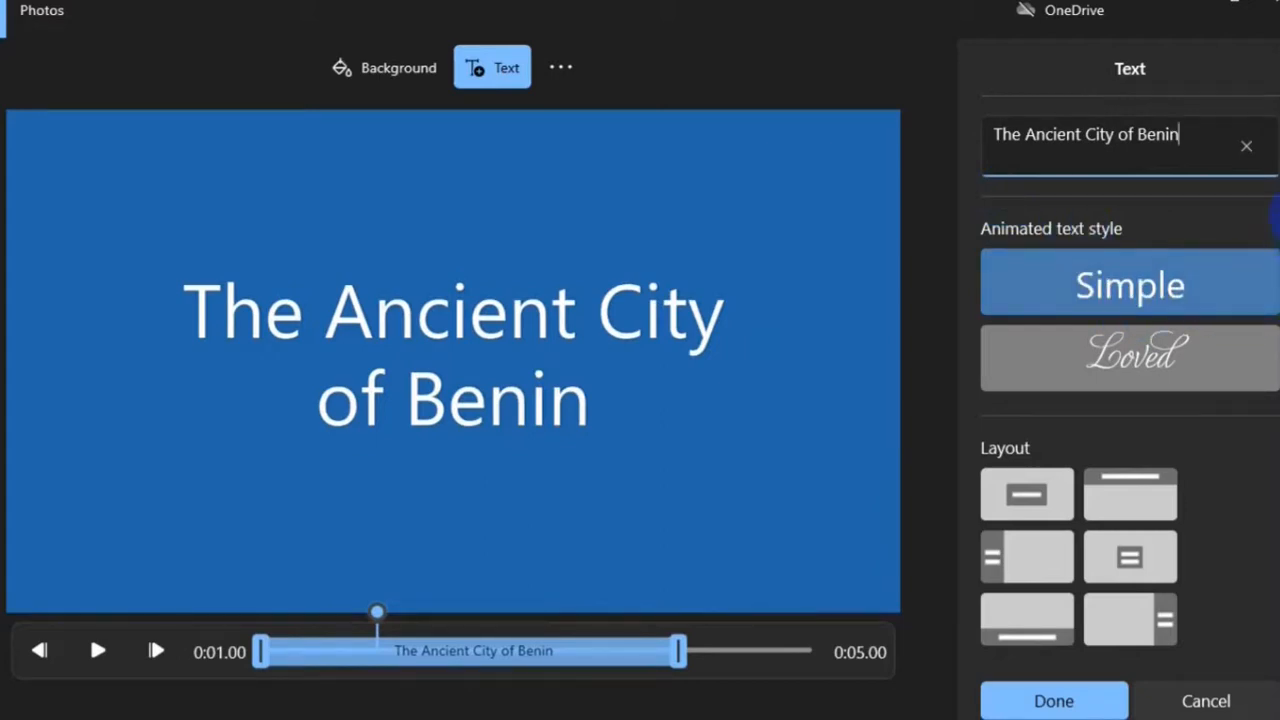
Apply the Adventure animated text style and the Title 2 layout to the title text.
left_click(1279, 207)
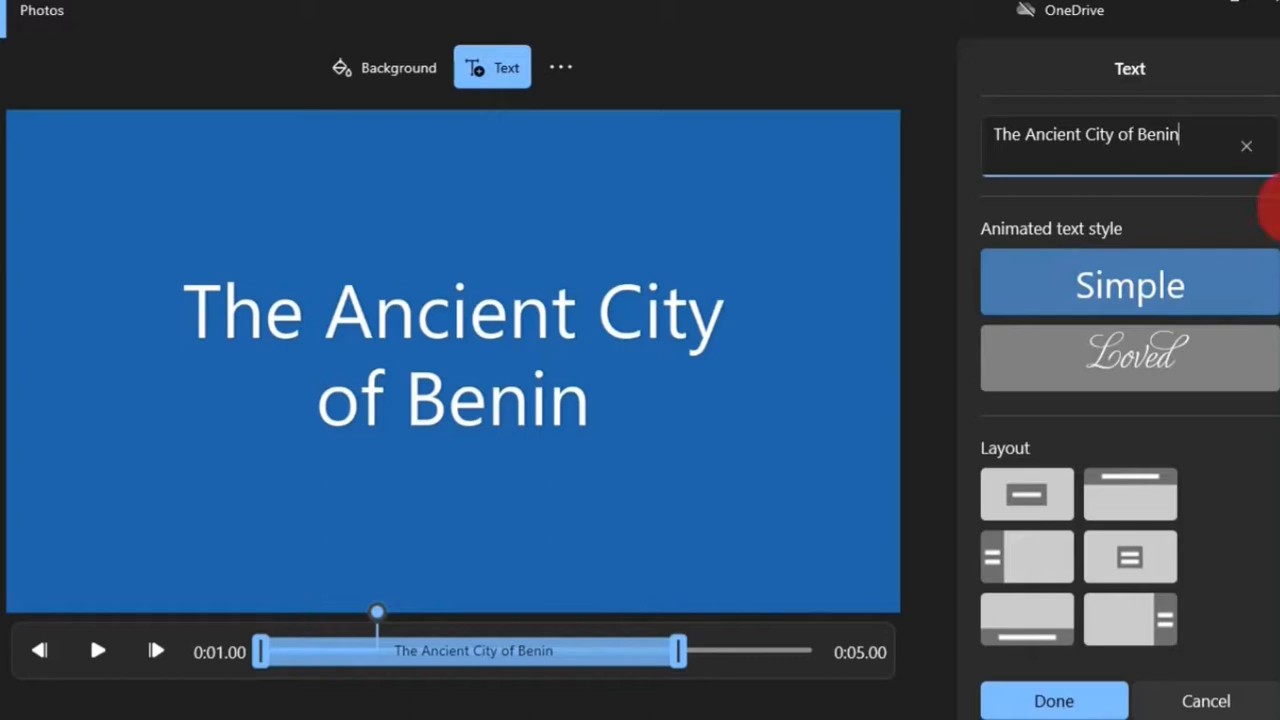
left_click_drag(1279, 207, 1275, 240)
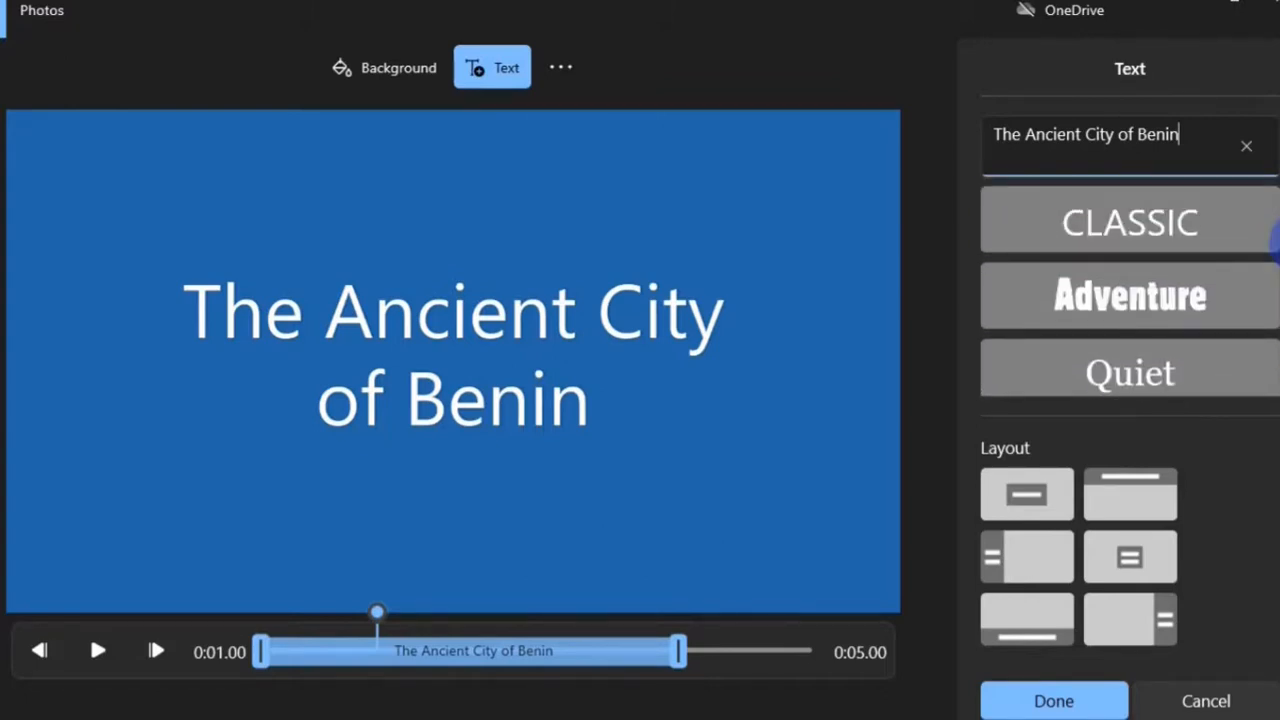
left_click(1172, 296)
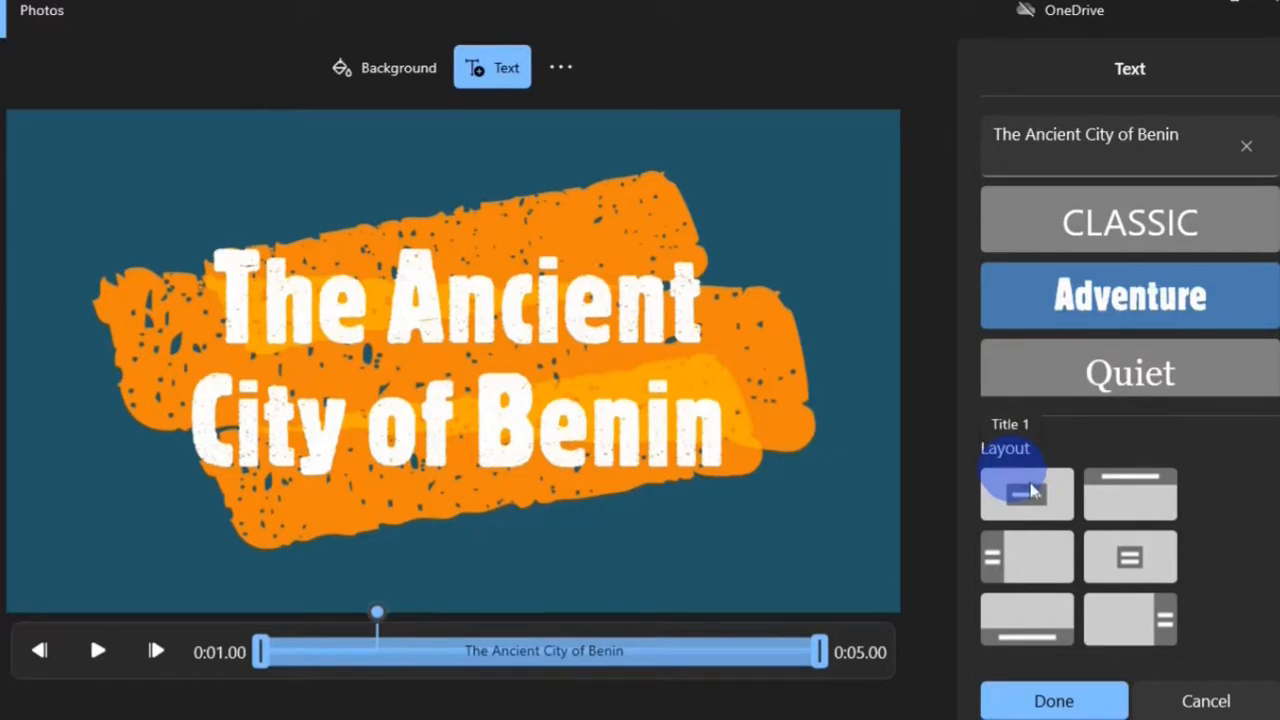
left_click(1146, 561)
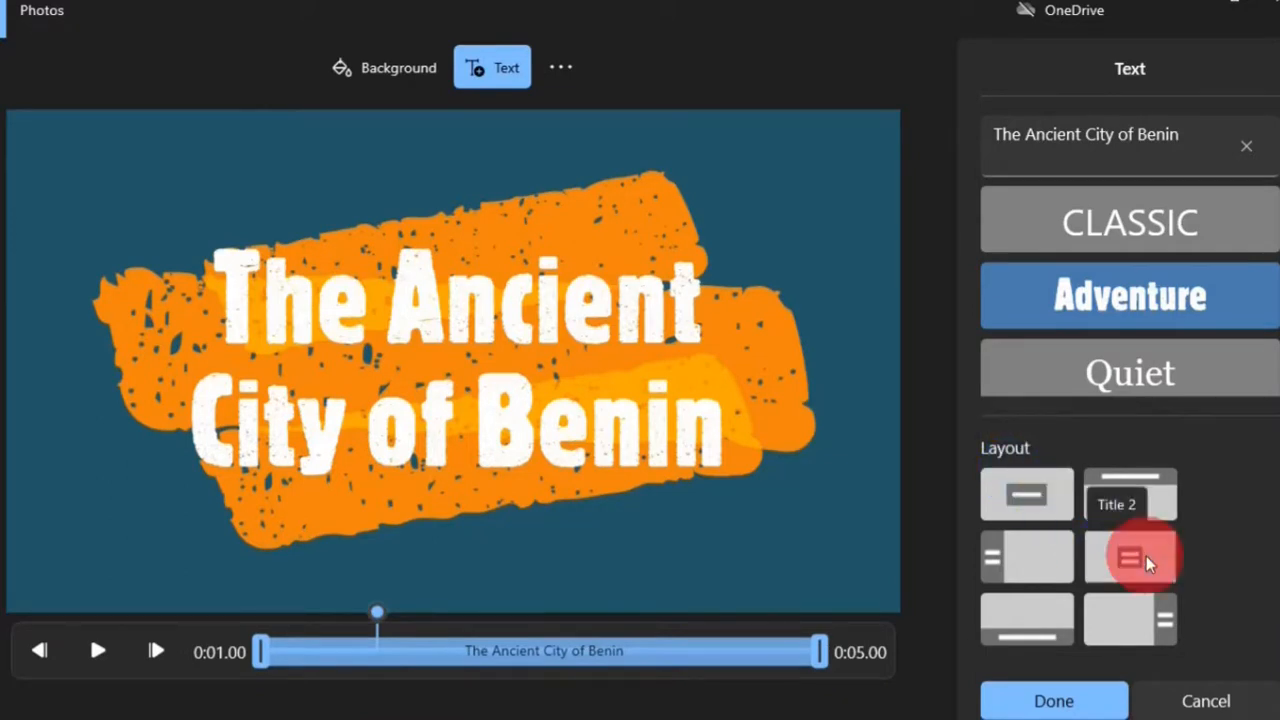
Shorten the title text's time span so it starts slightly after the card begins and ends shortly before the card's end.
left_click_drag(260, 651, 330, 651)
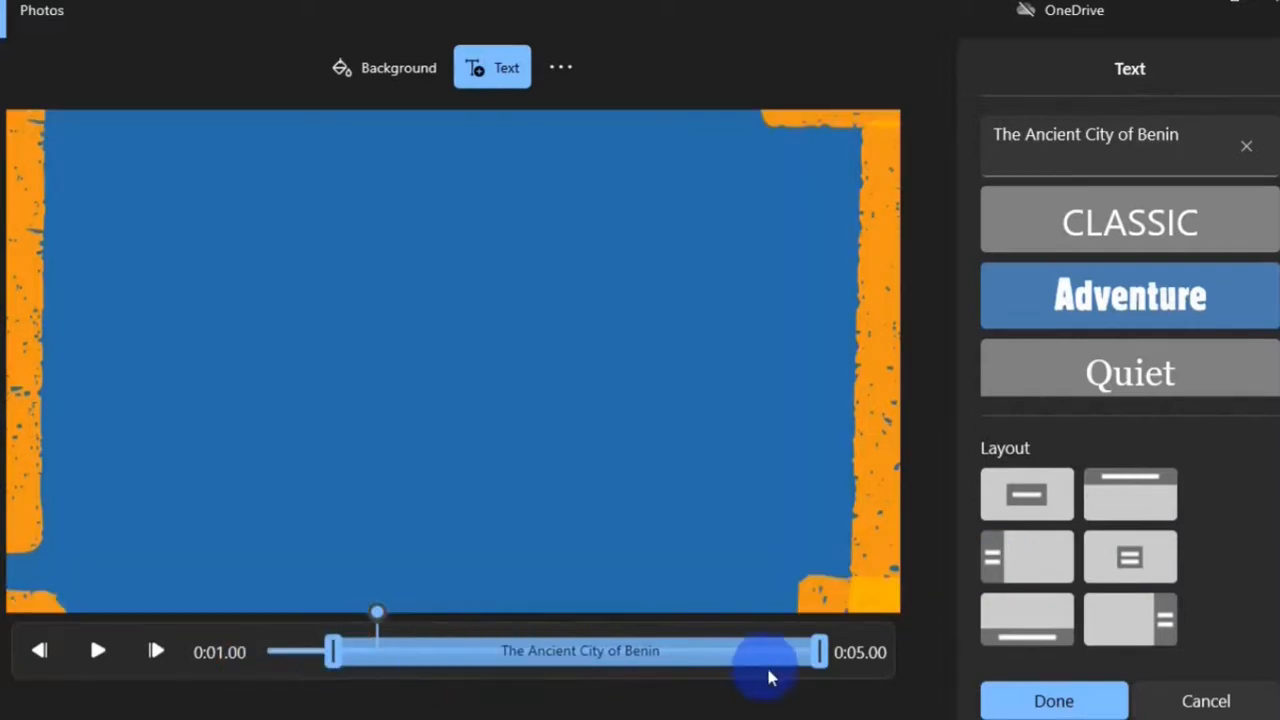
left_click_drag(818, 672, 755, 673)
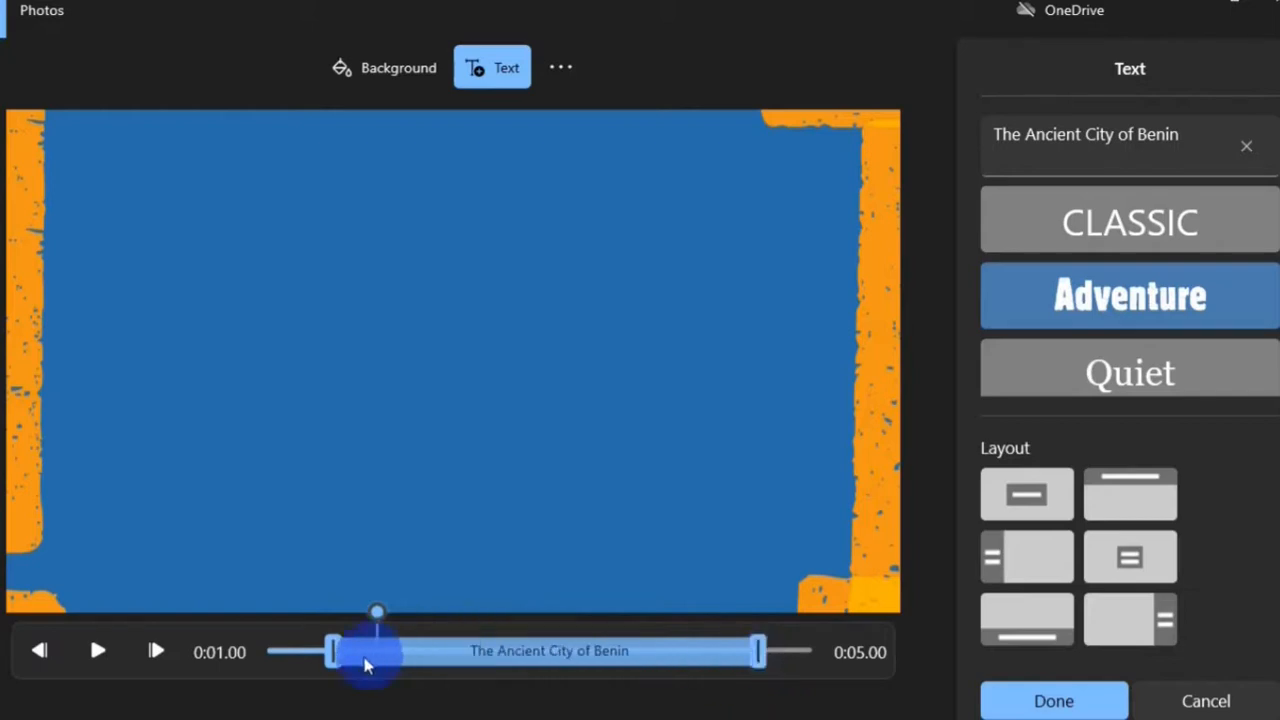
left_click_drag(335, 660, 315, 657)
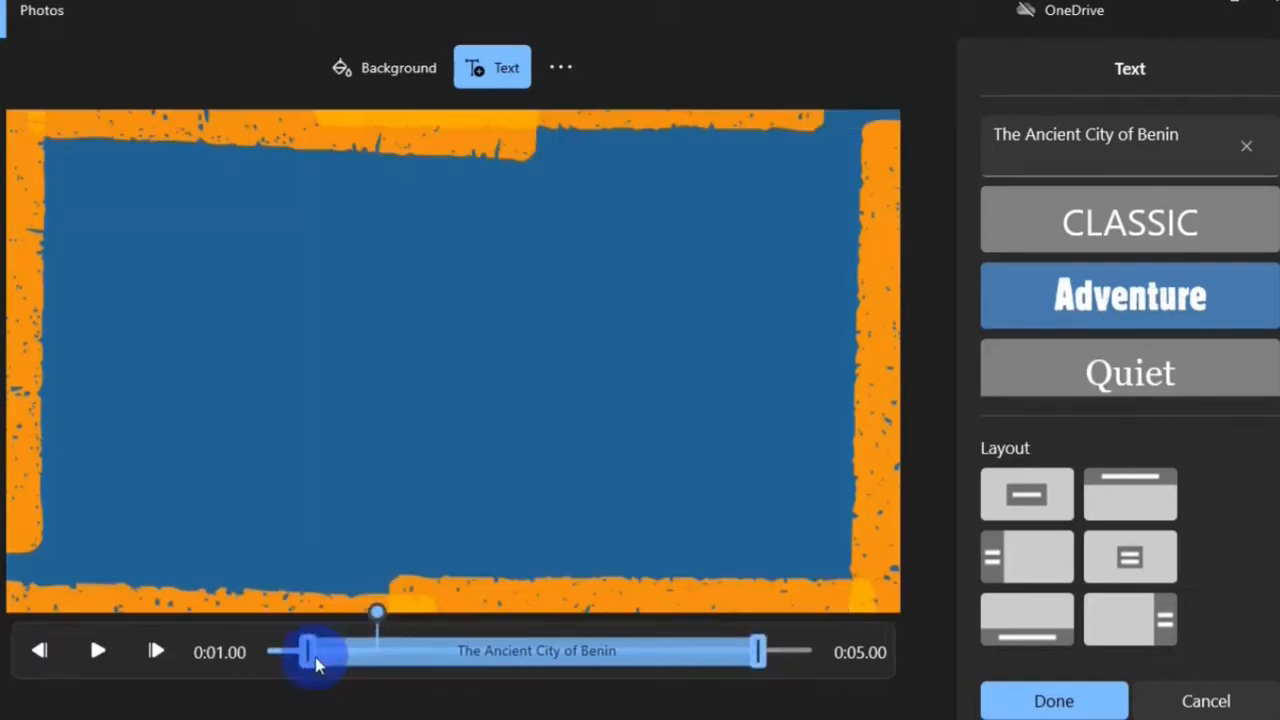
Extend the title text's time span to the end of the title card and preview the animation.
left_click_drag(748, 662, 820, 656)
left_click(97, 651)
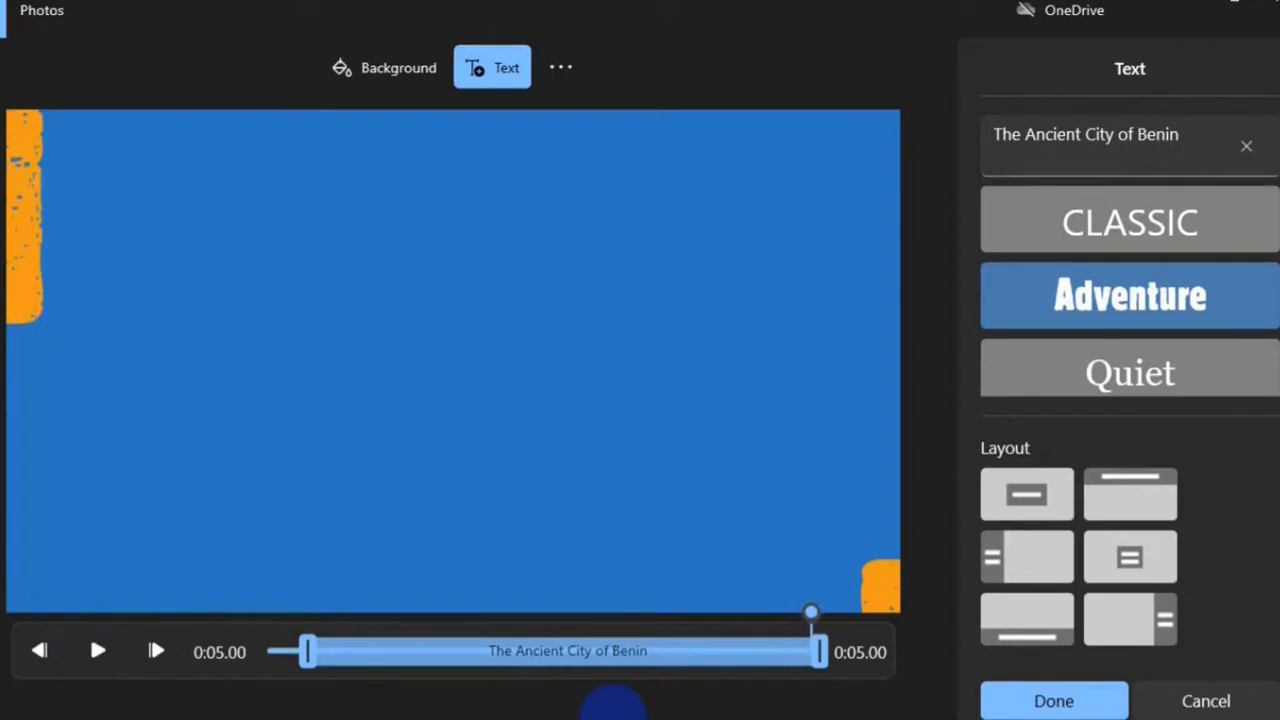
Try the green preset as the title card's background, and replace it with a new custom dark red colour.
left_click(377, 87)
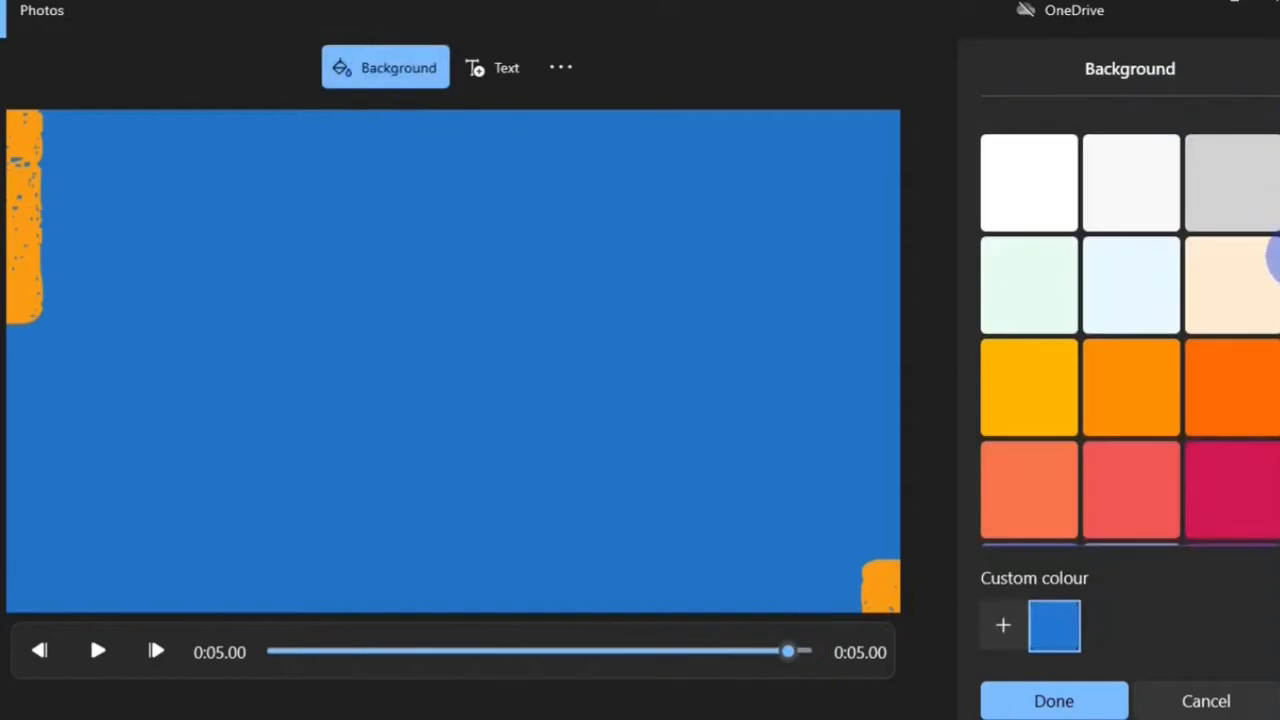
left_click(1257, 361)
left_click_drag(1279, 262, 1270, 488)
left_click(1257, 480)
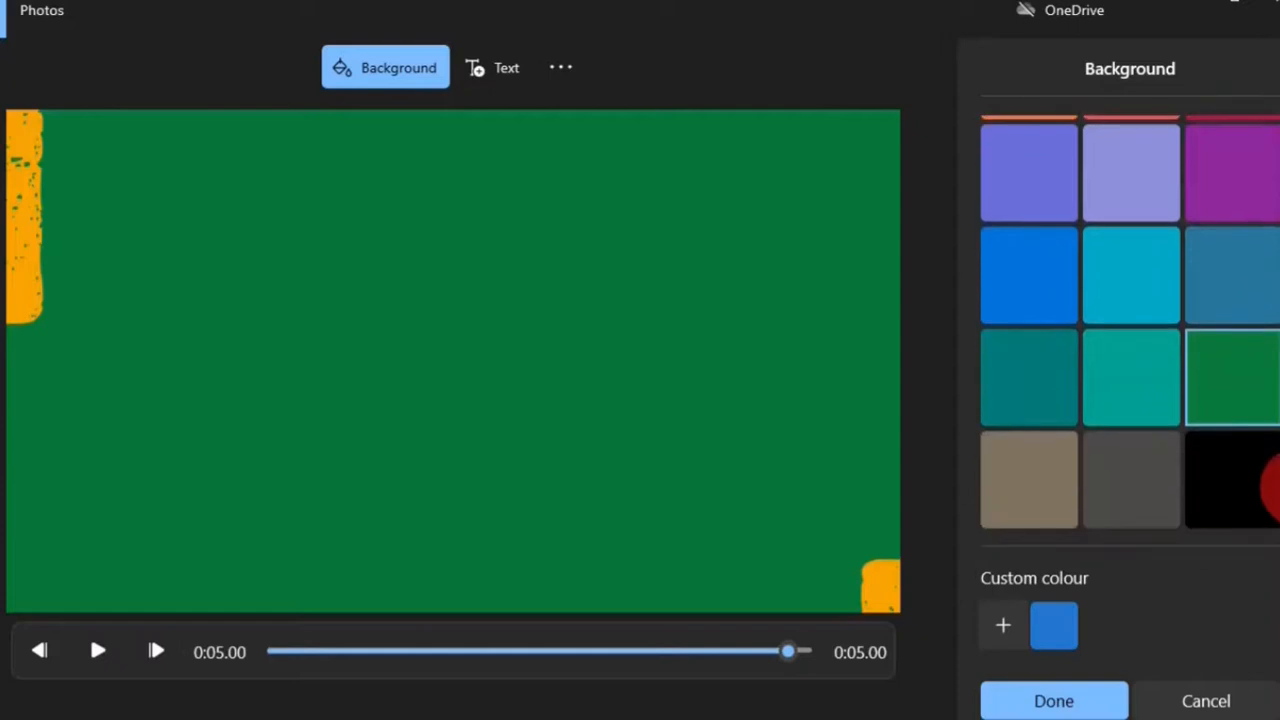
left_click(1020, 636)
left_click(755, 303)
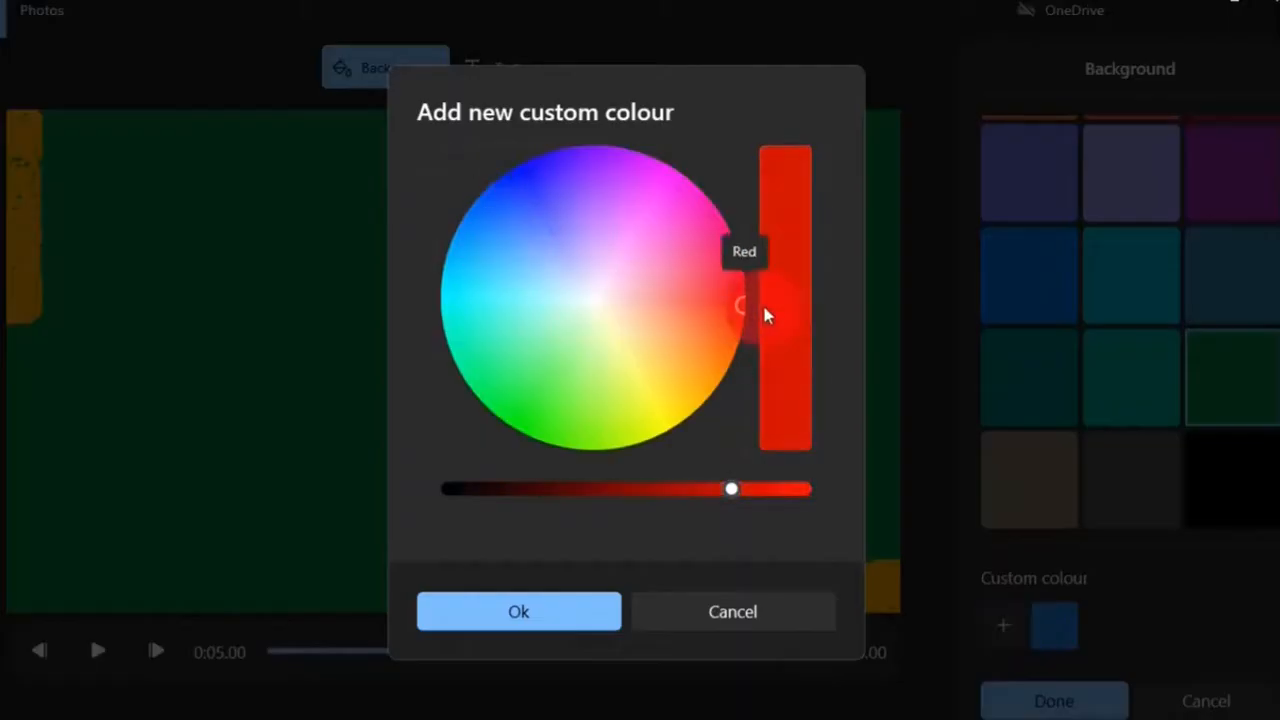
left_click_drag(660, 490, 667, 492)
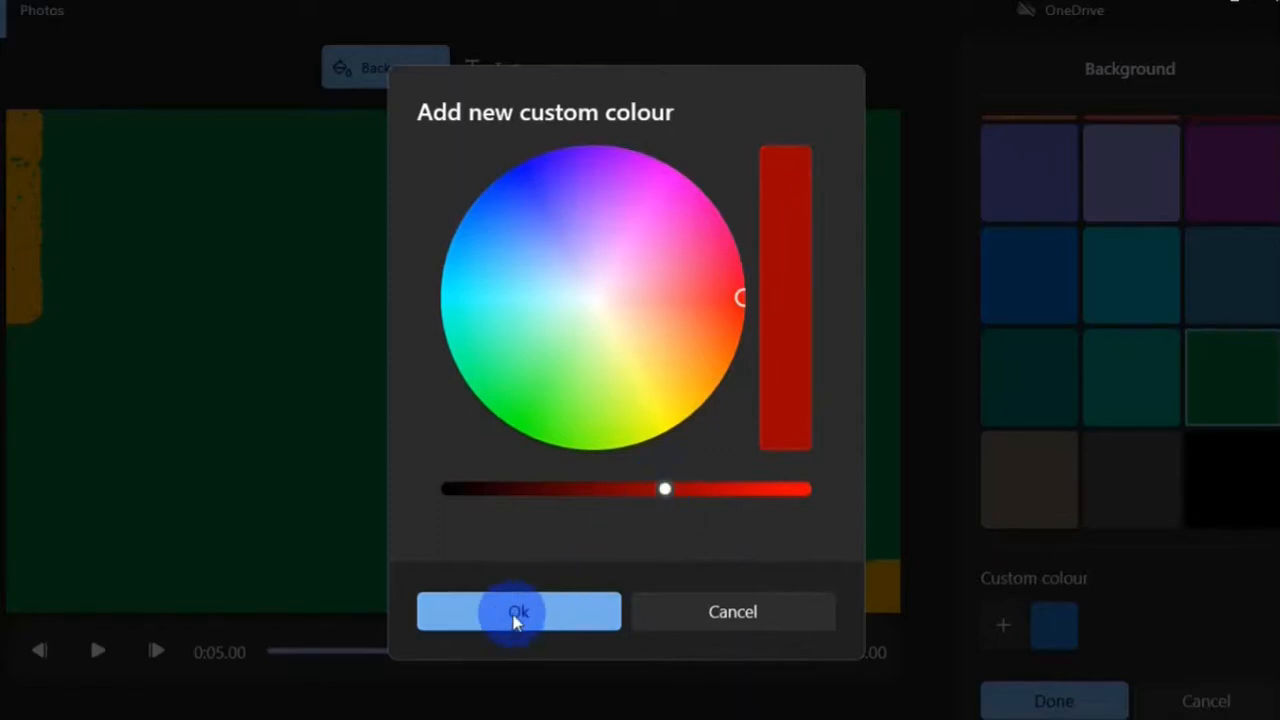
left_click(516, 620)
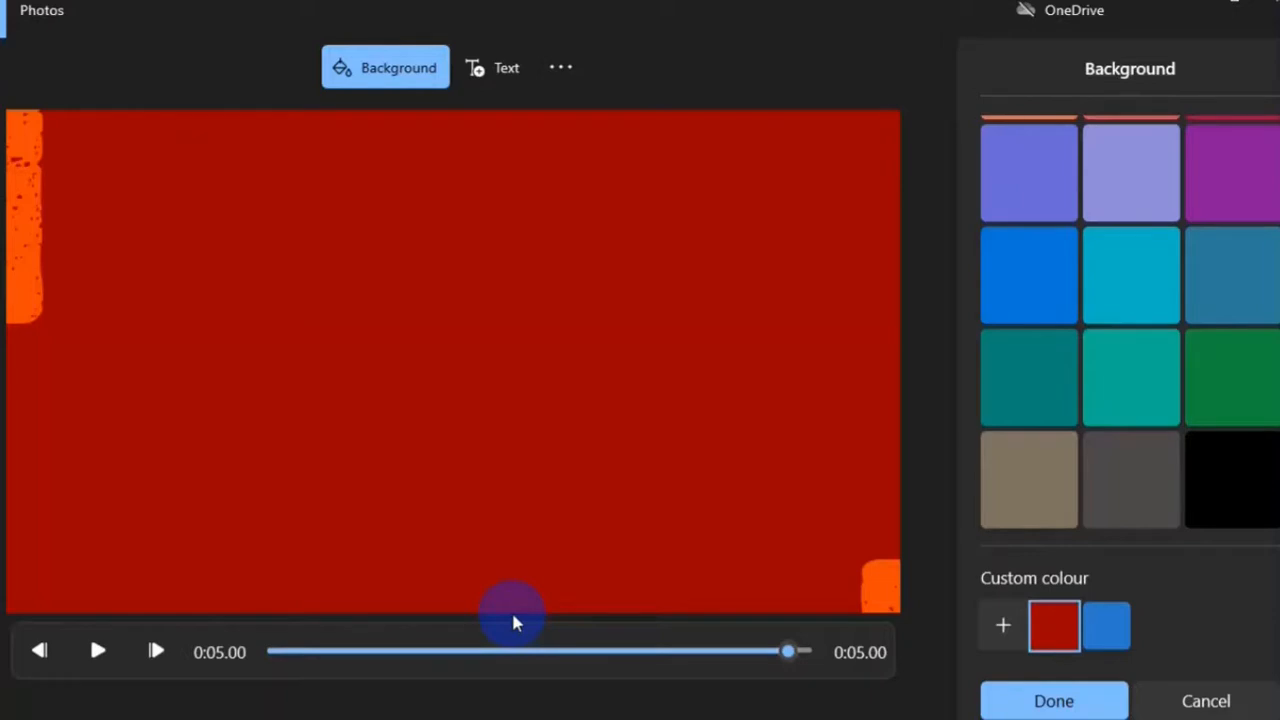
left_click(1046, 701)
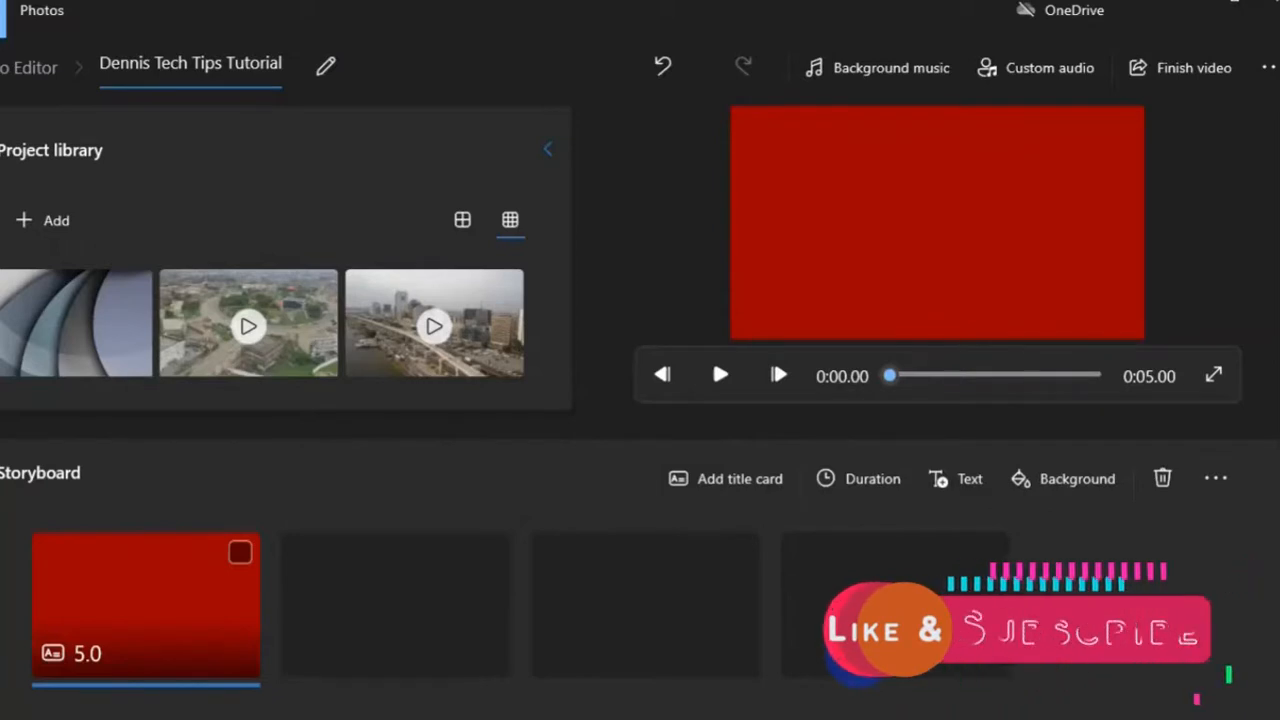
Place the aerial roundabout clip after the title card in the storyboard and trim it to its first 10.90 seconds.
left_click(318, 289)
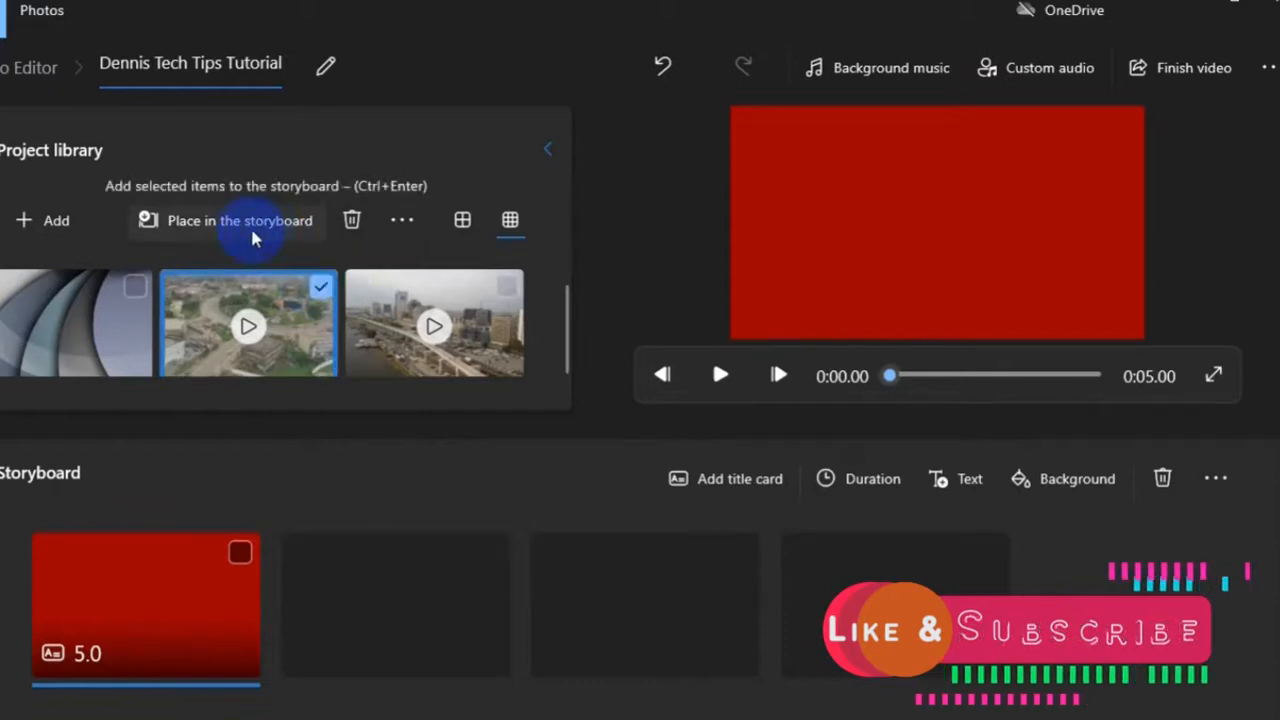
left_click_drag(255, 295, 467, 642)
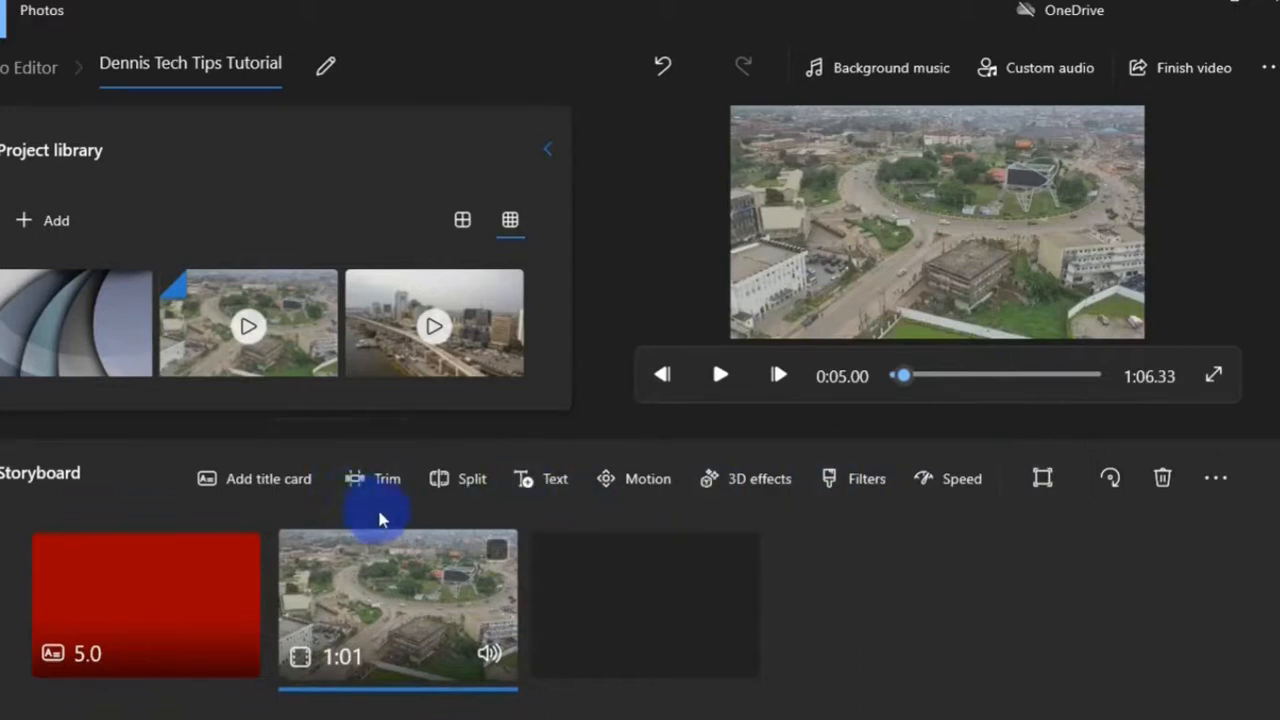
left_click(370, 480)
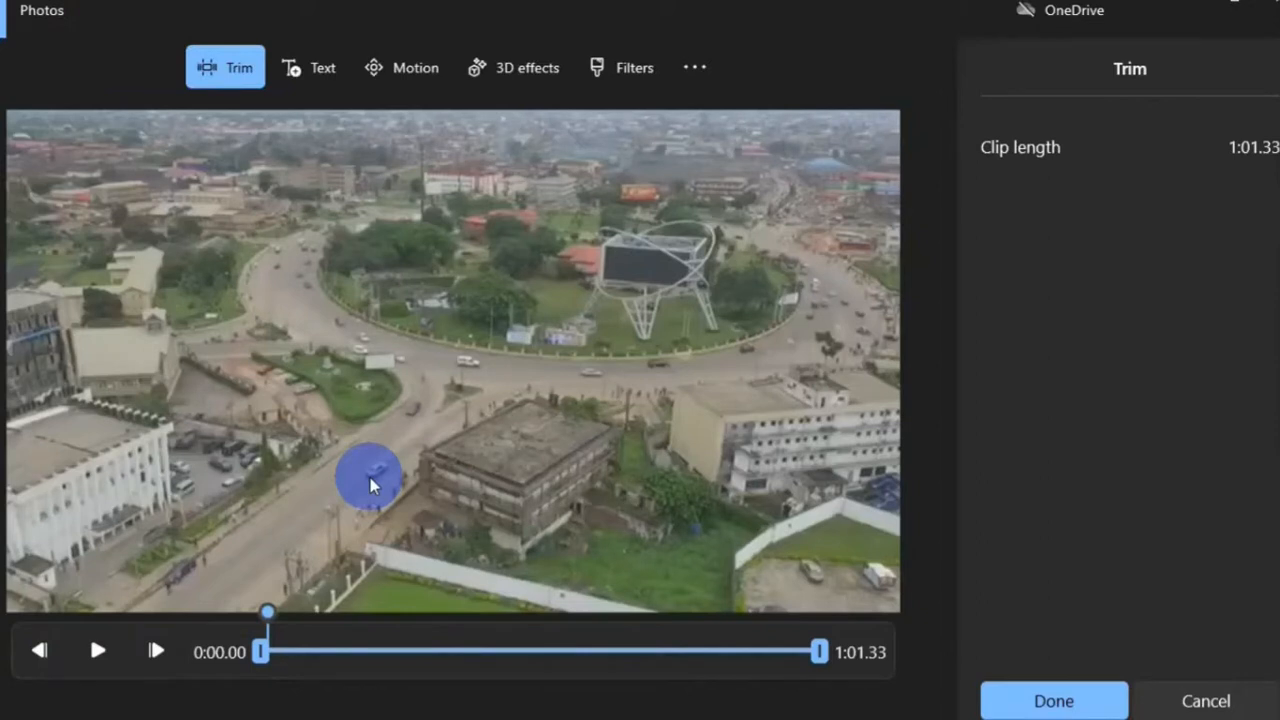
left_click_drag(260, 652, 325, 652)
left_click_drag(820, 652, 472, 668)
left_click_drag(327, 655, 271, 658)
left_click_drag(476, 656, 371, 658)
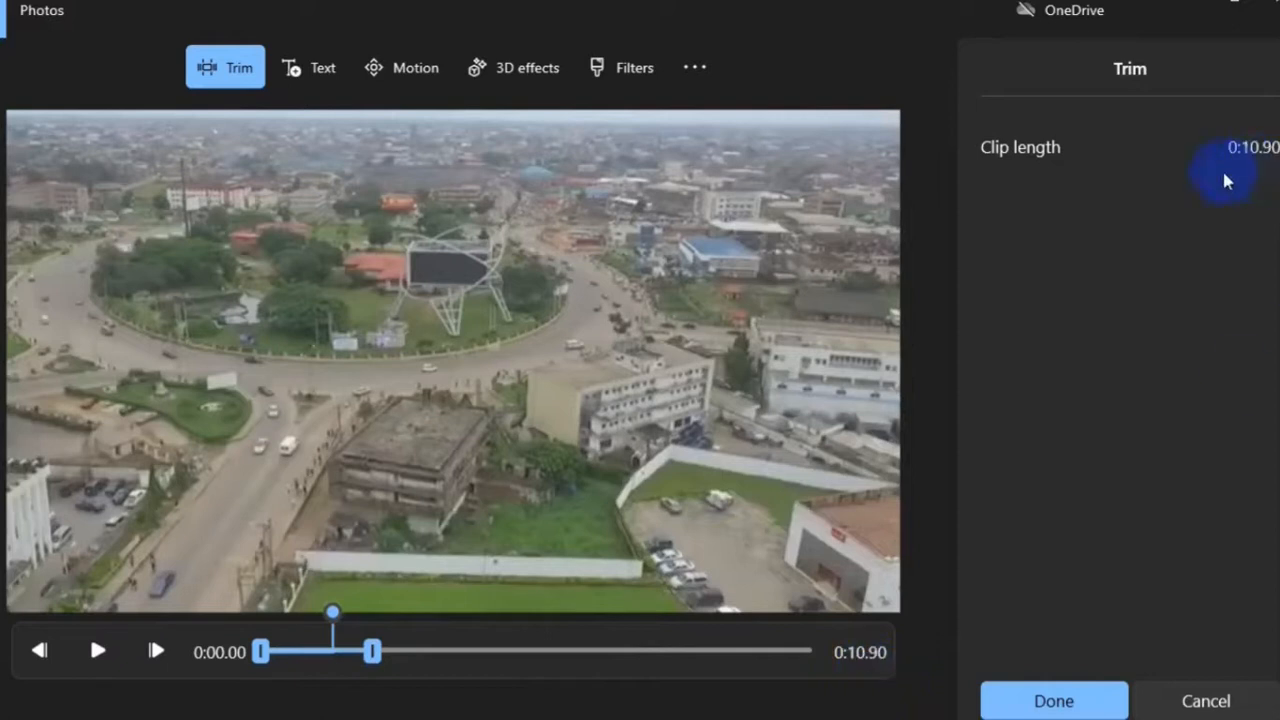
left_click(1066, 710)
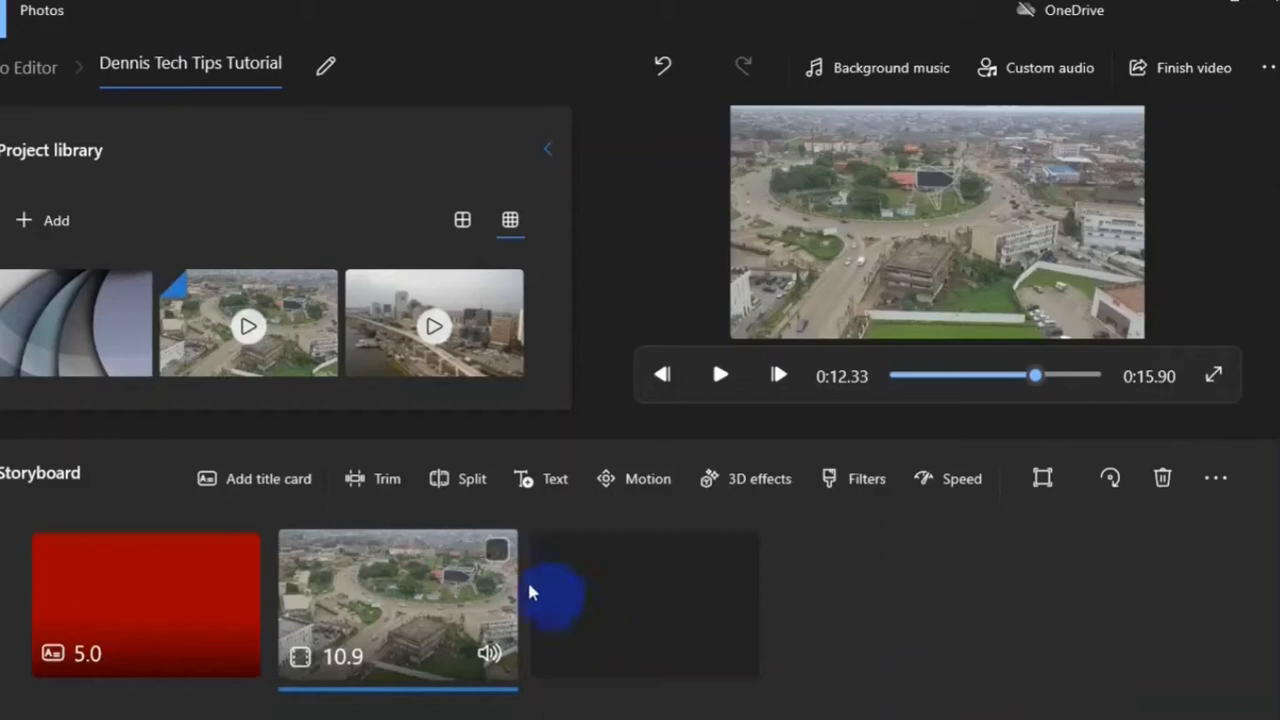
Split the trimmed roundabout clip at 5.63 seconds.
left_click(455, 482)
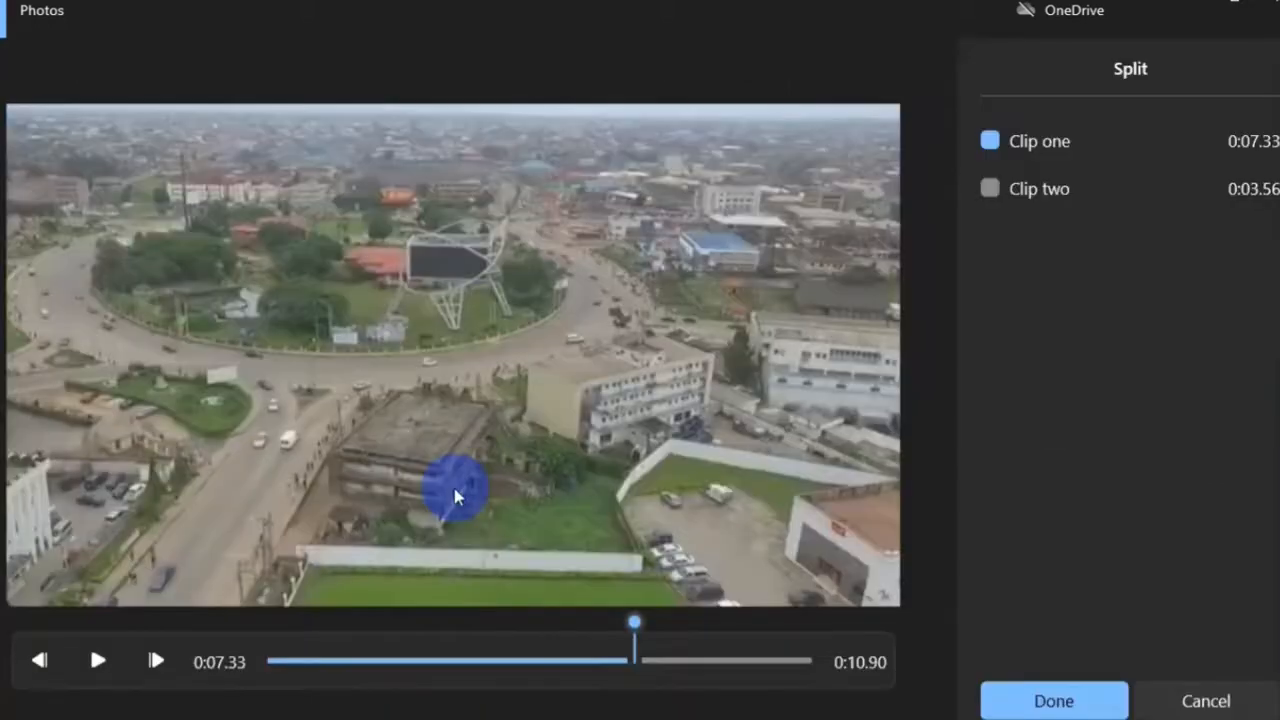
left_click_drag(635, 628, 550, 636)
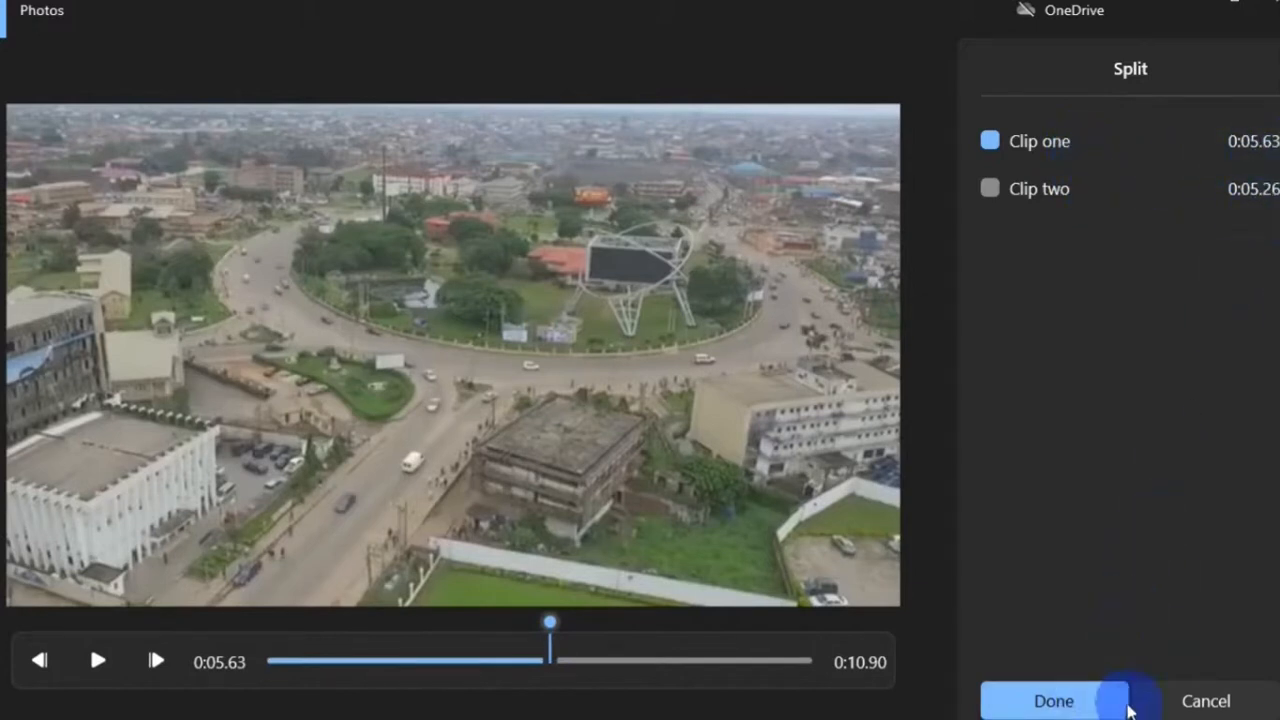
left_click(1086, 706)
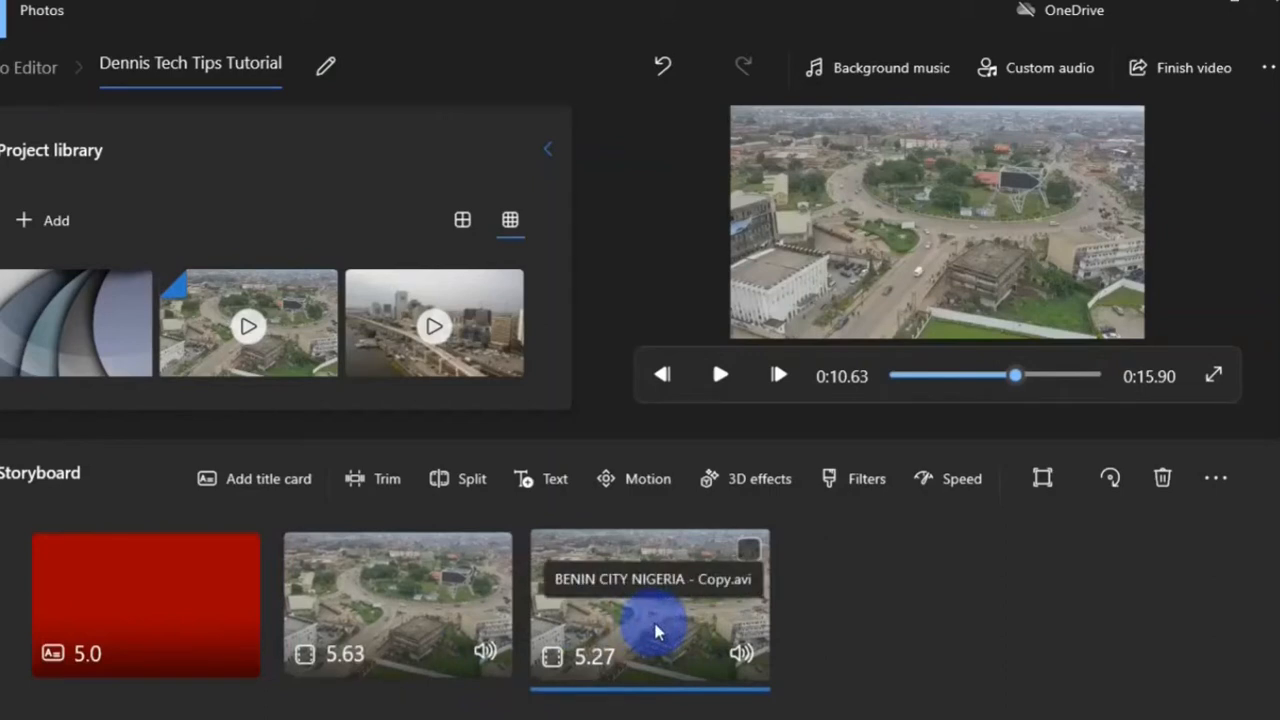
Add the text "Ring Road" to the first of the two split roundabout clips.
left_click(416, 598)
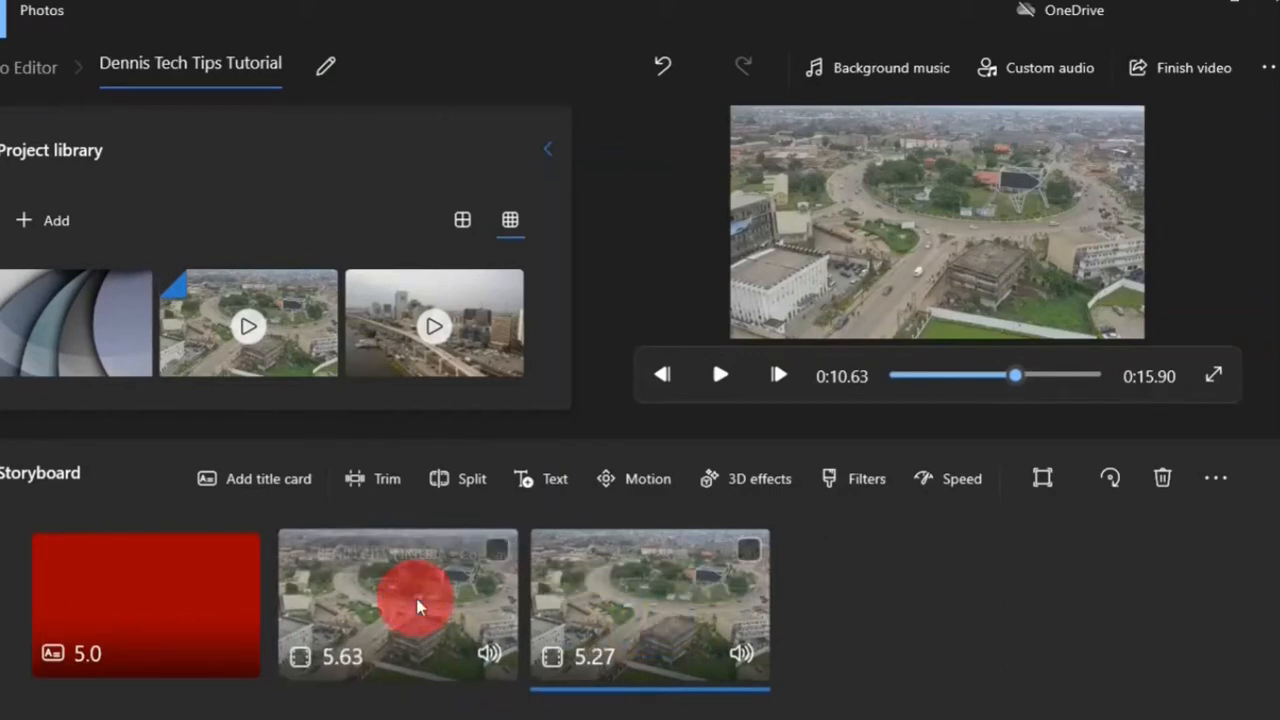
left_click(558, 488)
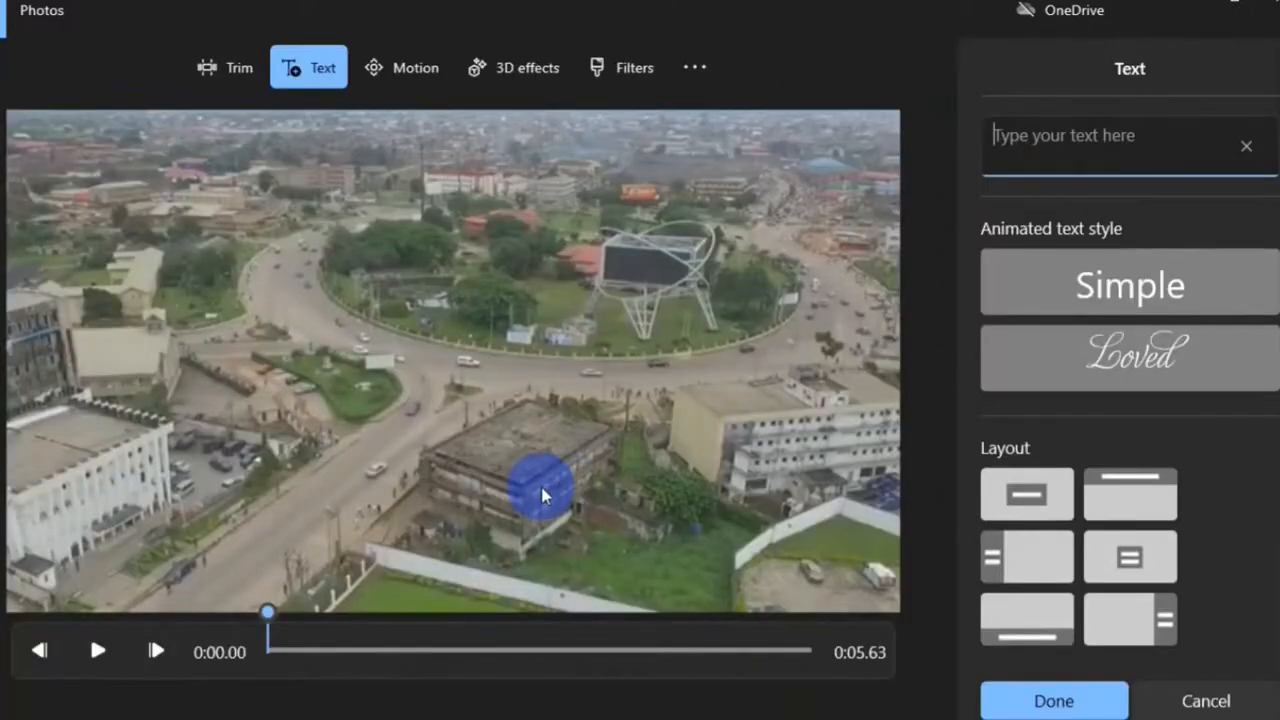
left_click(1073, 136)
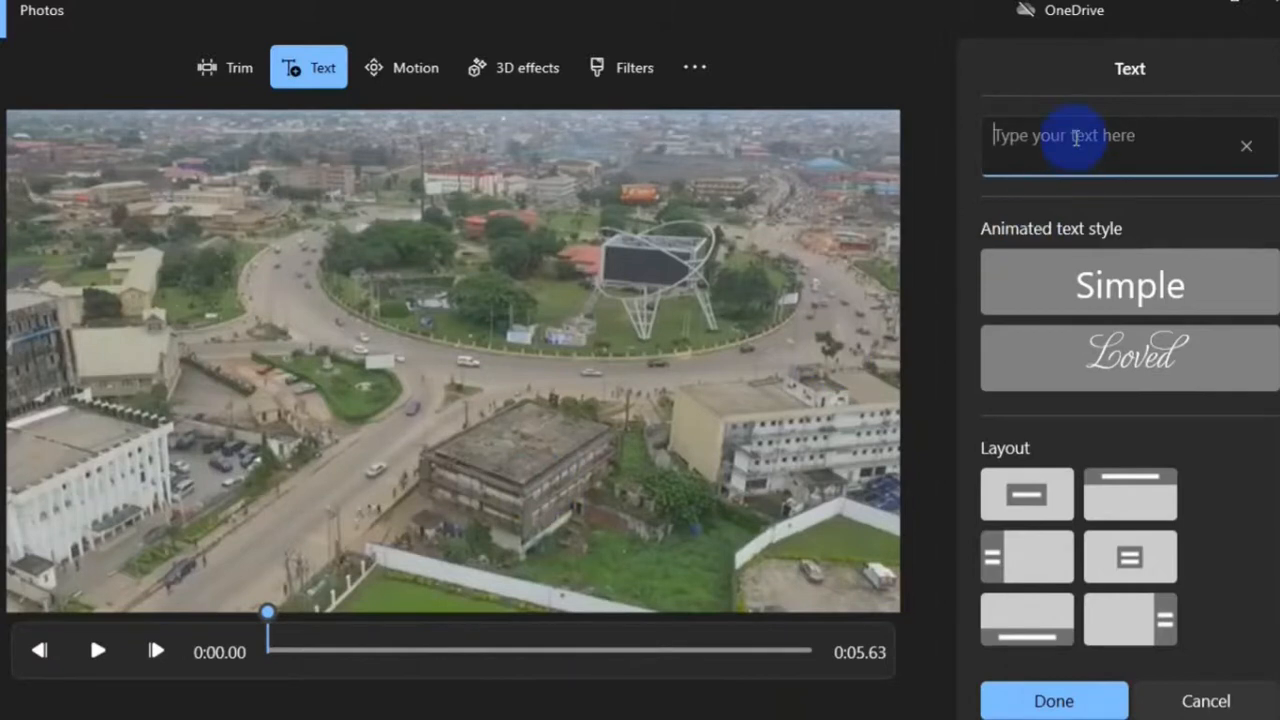
type("Ring Road")
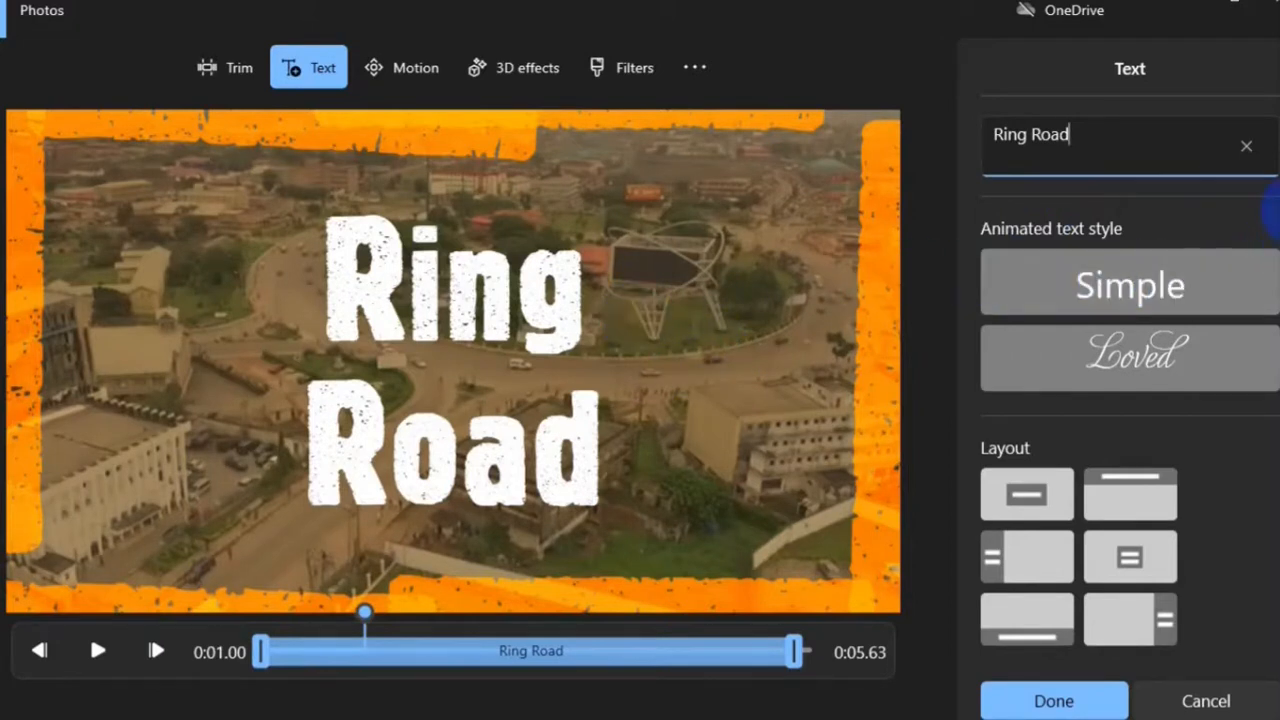
Apply the Joy animated text style to "Ring Road" and choose the layout that places it at the left of the frame.
scroll(1272, 212, "down", 3)
left_click(1165, 250)
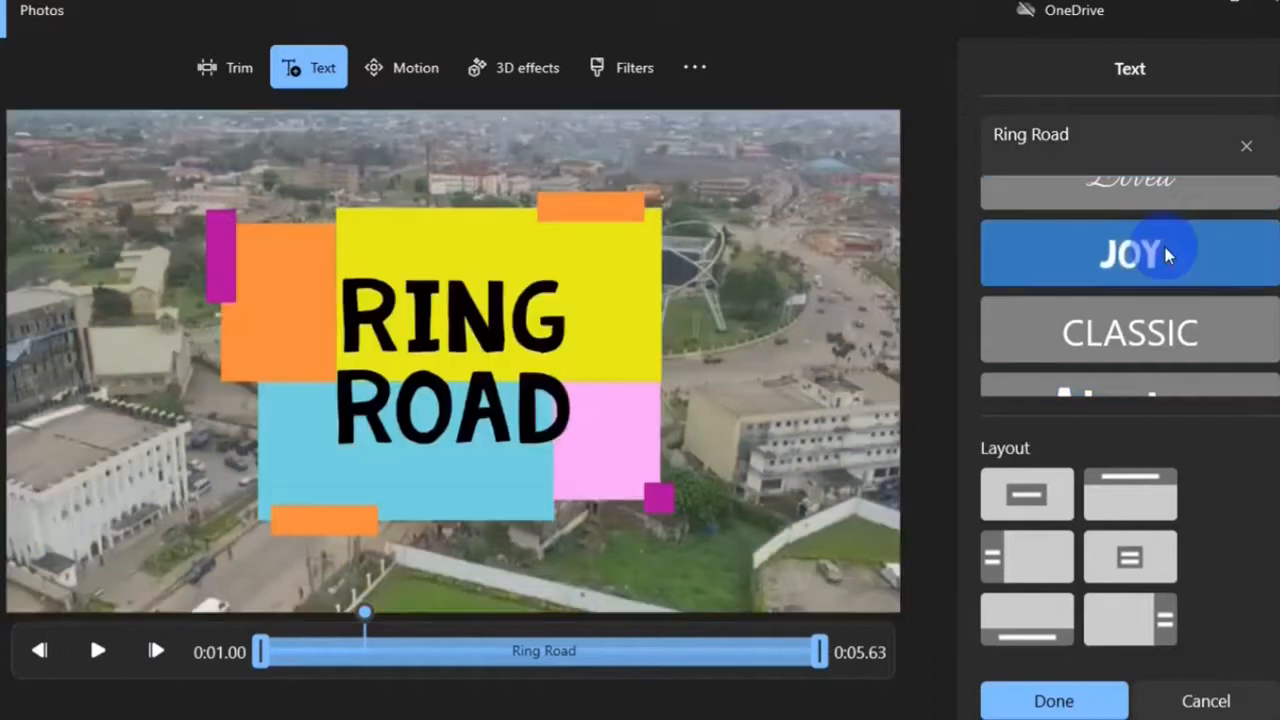
left_click(1035, 575)
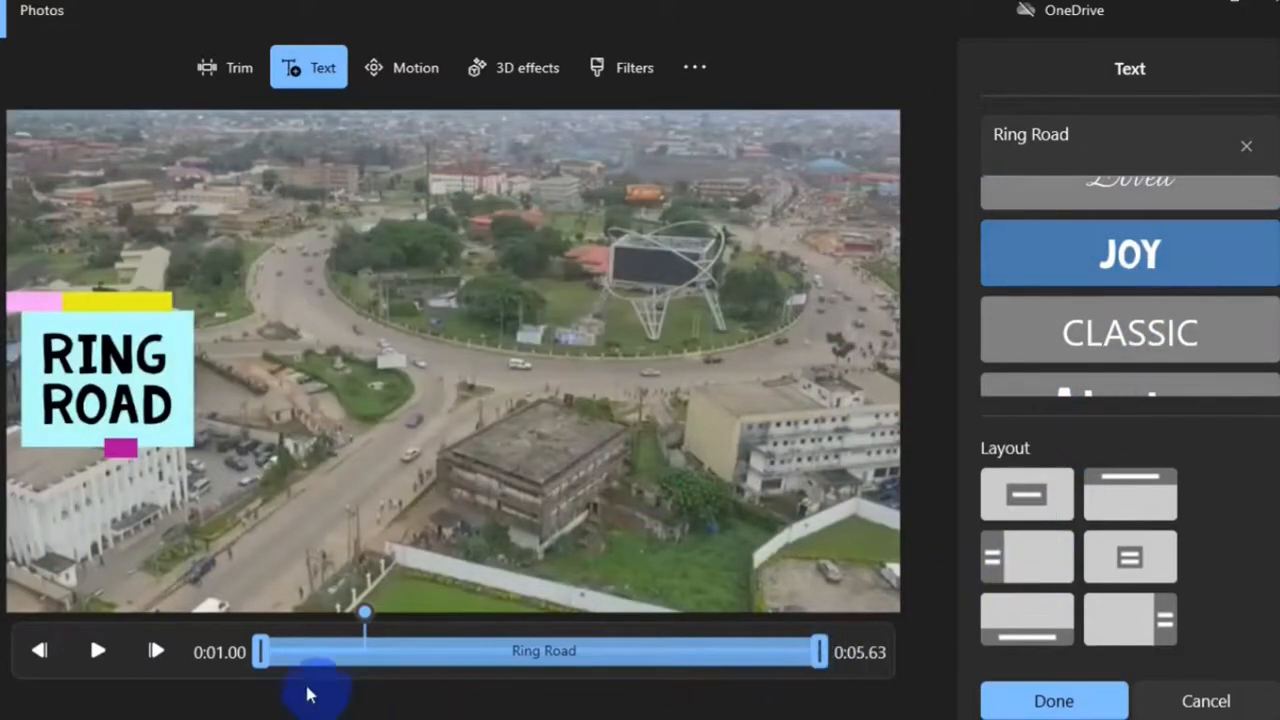
Delay the "Ring Road" text so it starts slightly after the clip begins, and preview the result from the storyboard.
left_click_drag(260, 665, 326, 655)
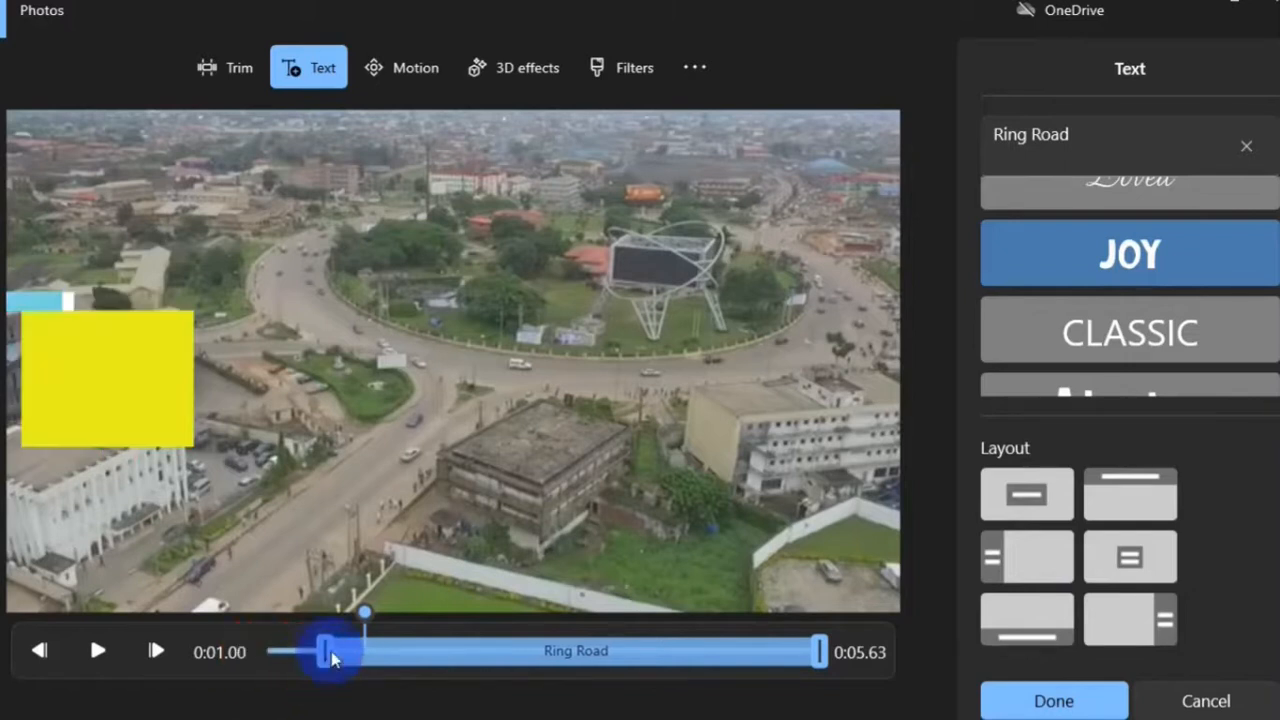
left_click(1027, 704)
left_click(734, 376)
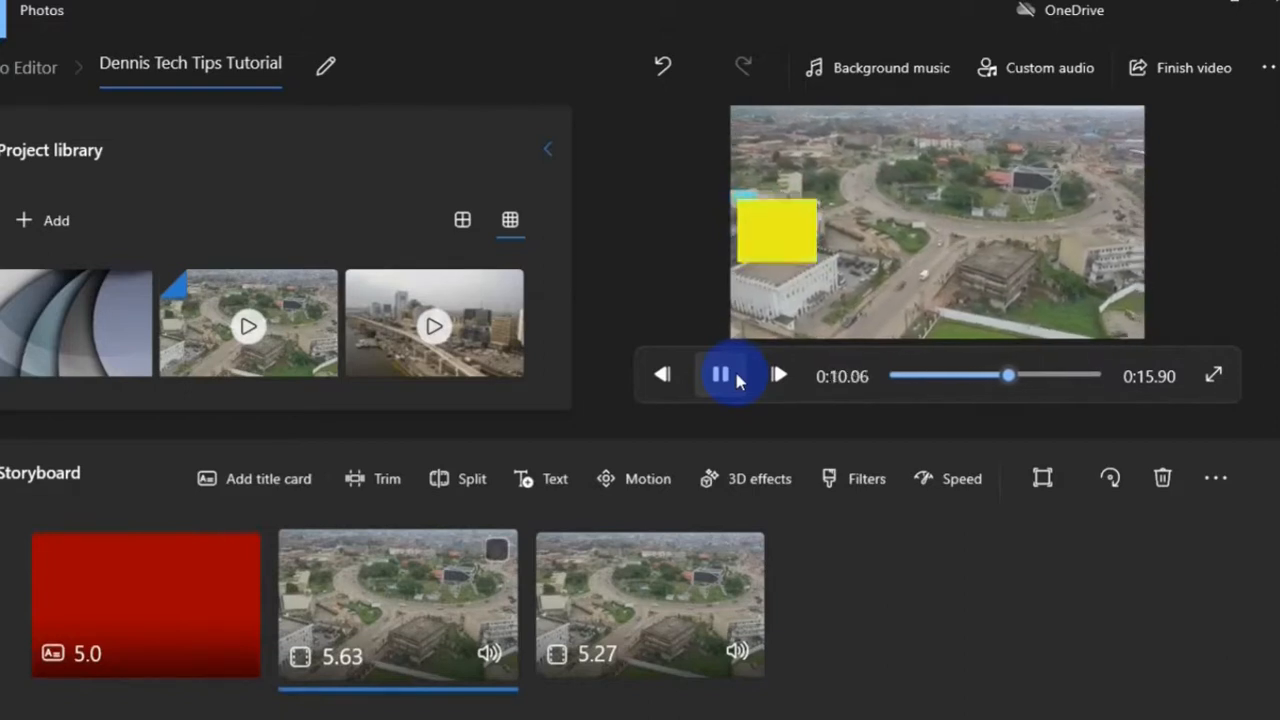
left_click(737, 378)
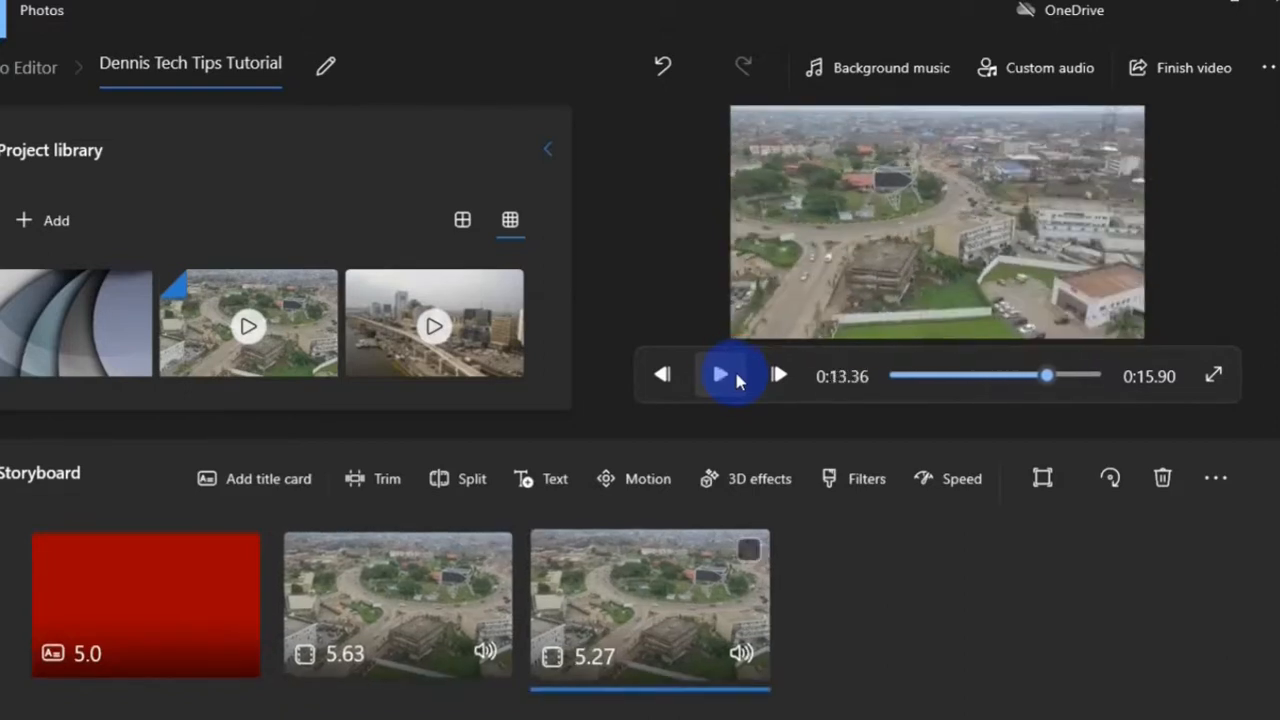
Examine the camera motion options for the second roundabout clip, including Zoom in centre.
left_click(634, 478)
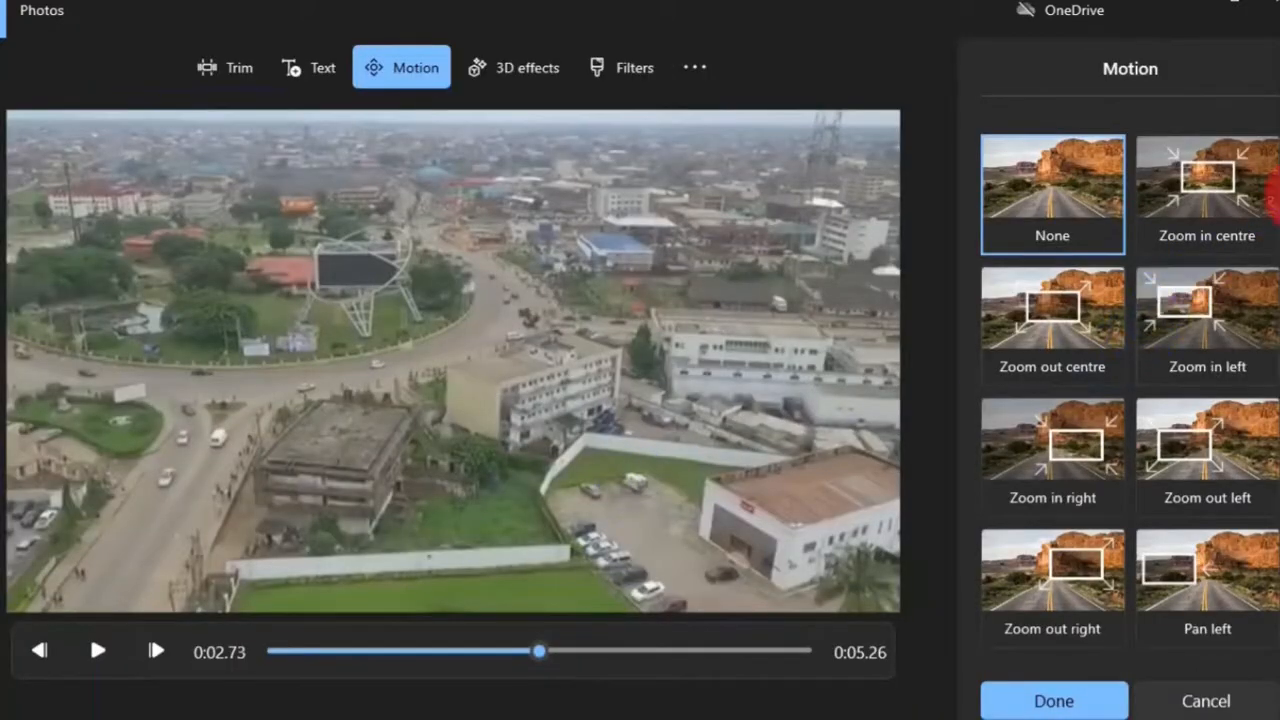
mouse_move(1272, 318)
left_mouse_down()
mouse_move(1266, 294)
mouse_move(1266, 471)
mouse_move(1266, 300)
mouse_move(1268, 318)
left_mouse_up()
left_click(1215, 234)
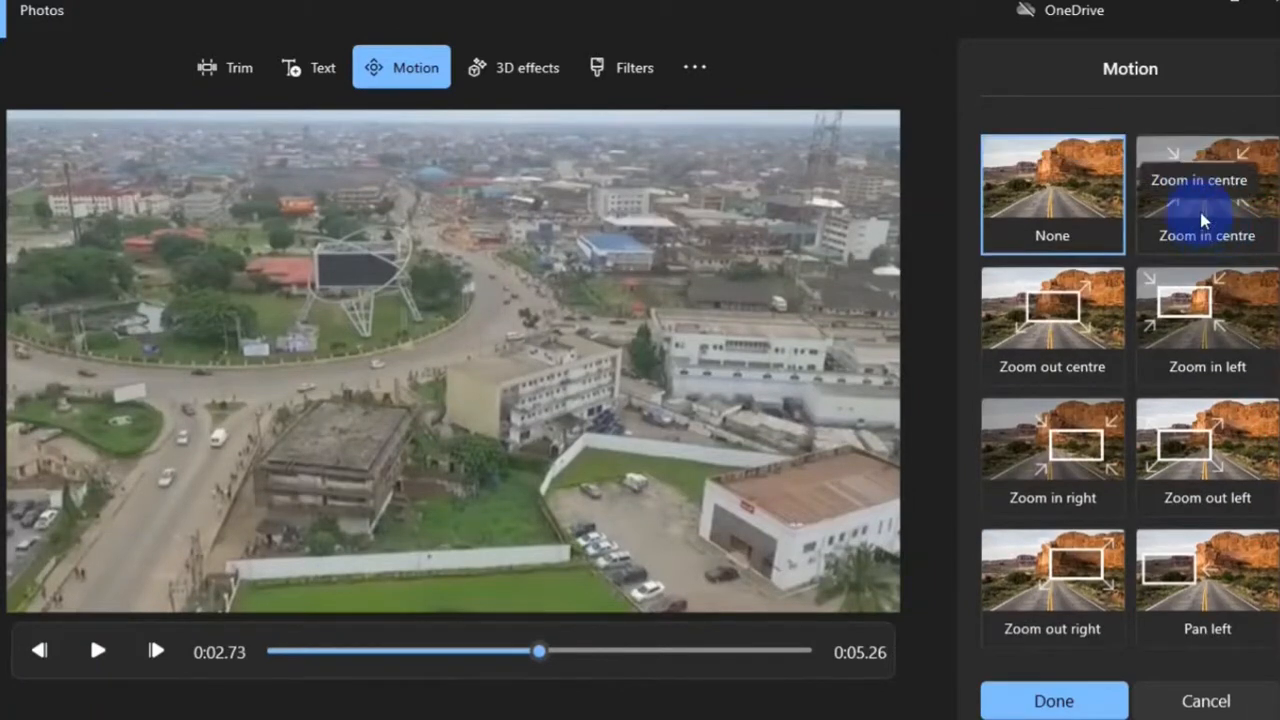
left_click(1090, 705)
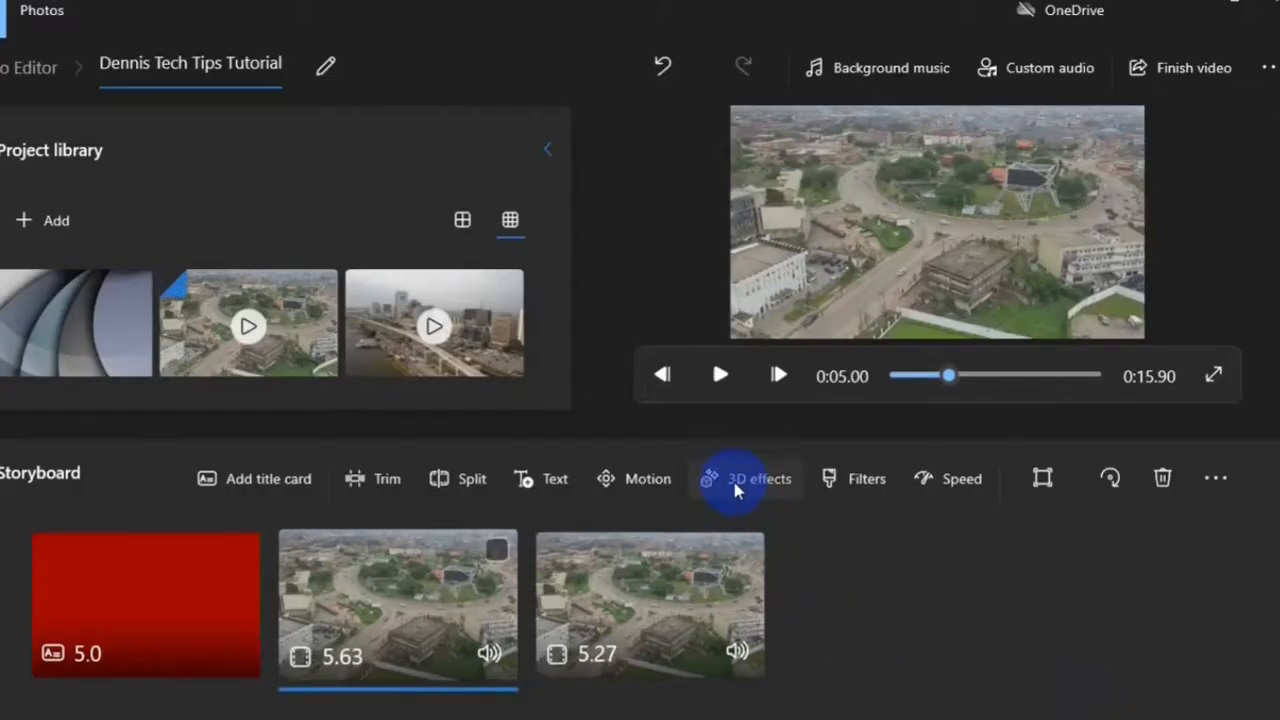
Add the Coloured lights 3D effect to the first roundabout clip and shift its start slightly later.
left_click(735, 489)
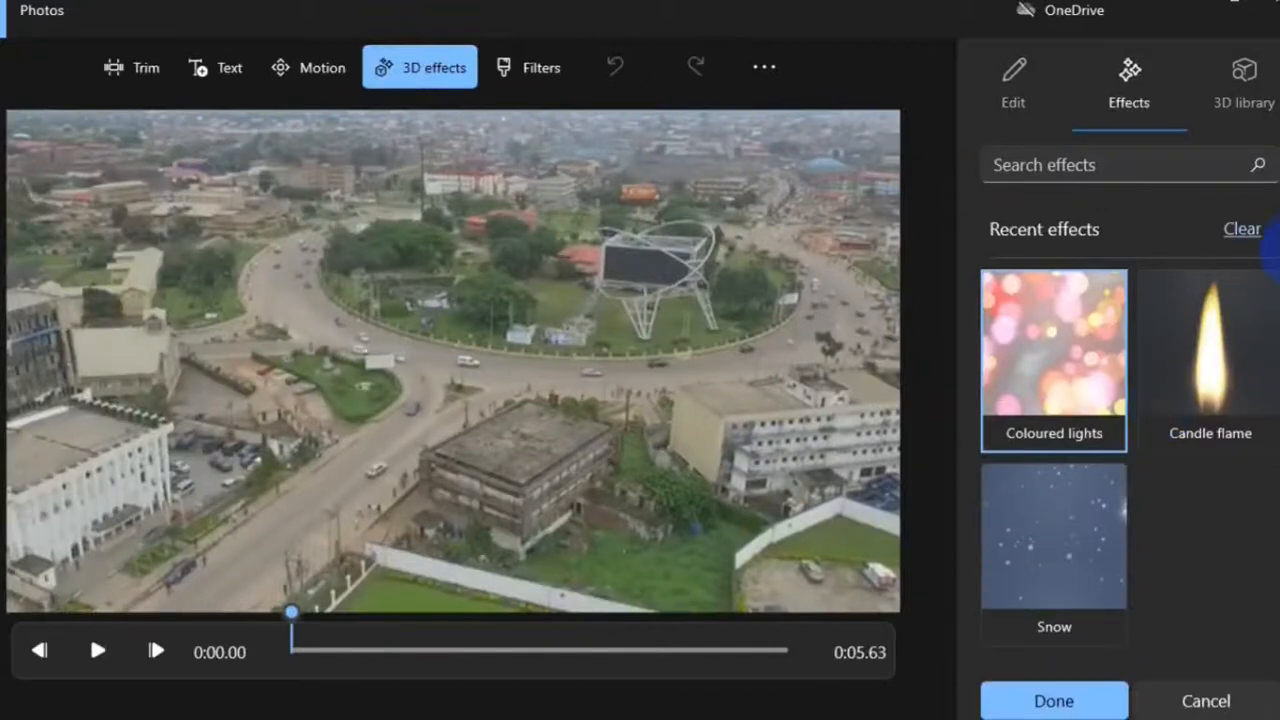
mouse_move(1270, 240)
left_mouse_down()
mouse_move(1271, 229)
mouse_move(1270, 345)
mouse_move(1270, 238)
left_mouse_up()
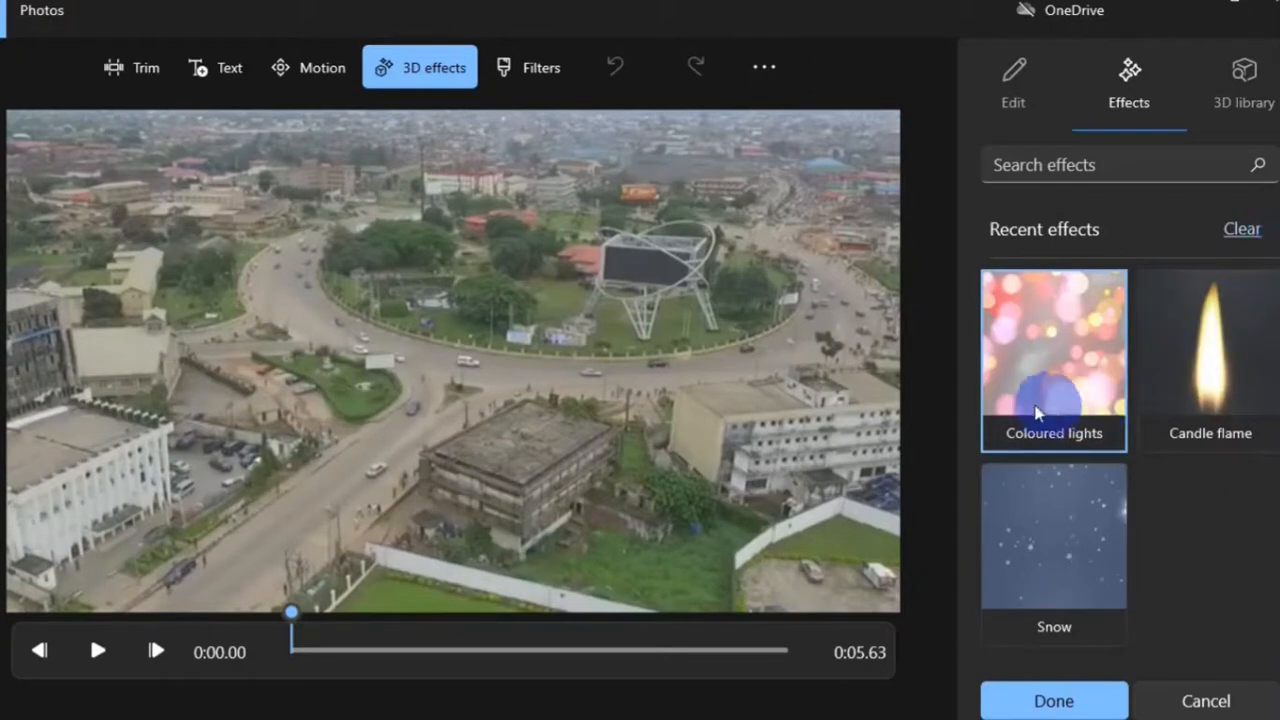
left_click(1043, 398)
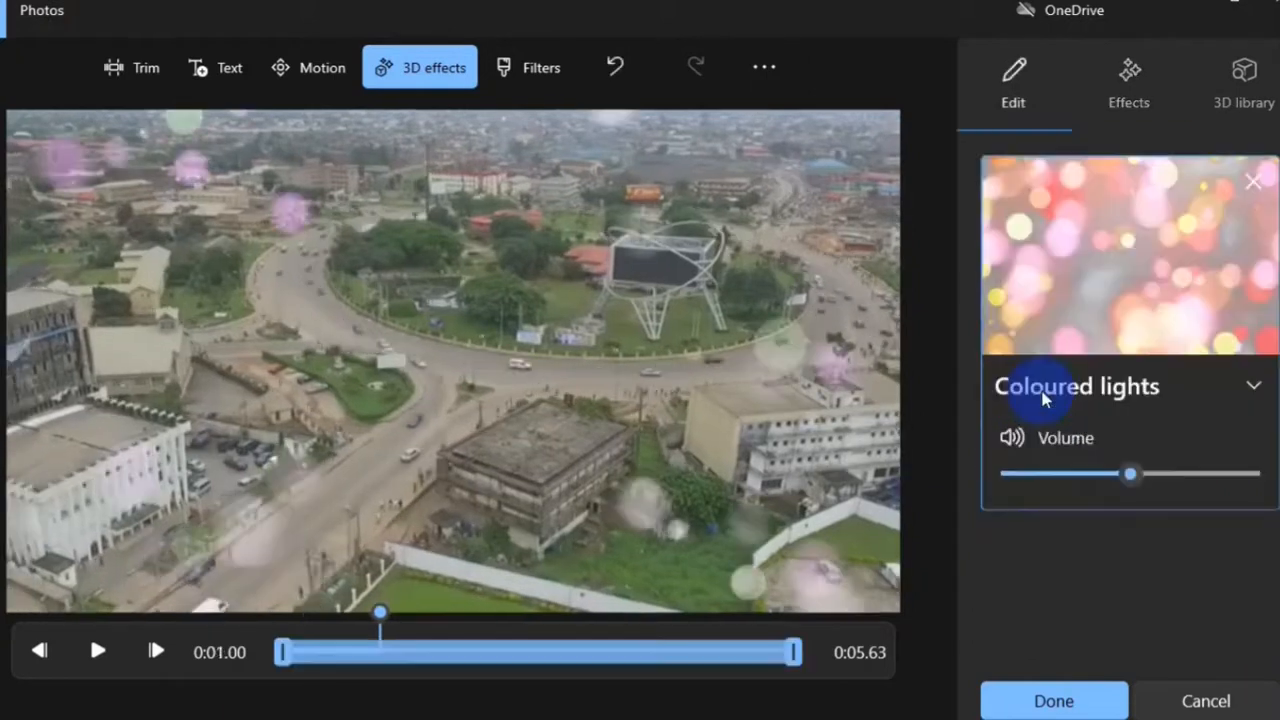
mouse_move(285, 652)
left_mouse_down()
mouse_move(398, 652)
mouse_move(297, 656)
left_mouse_up()
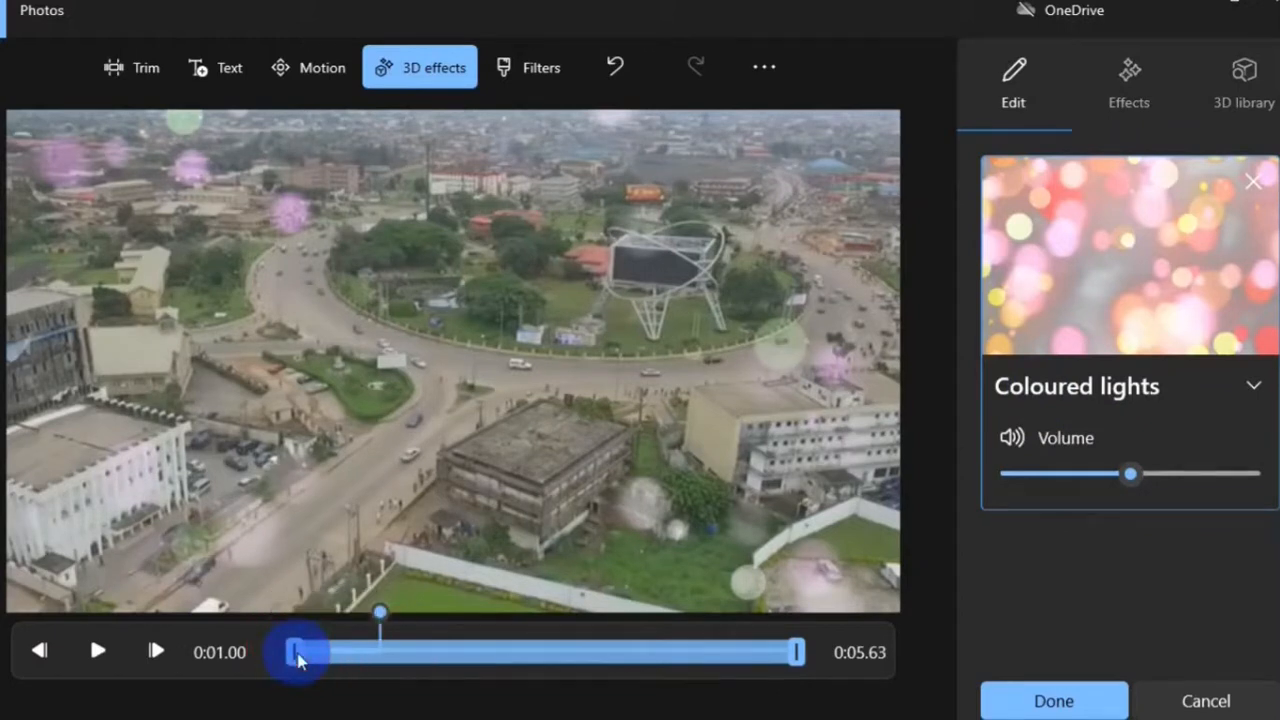
Preview the Coloured lights effect, turn its volume all the way down, and replay the clip from its beginning.
left_click(98, 651)
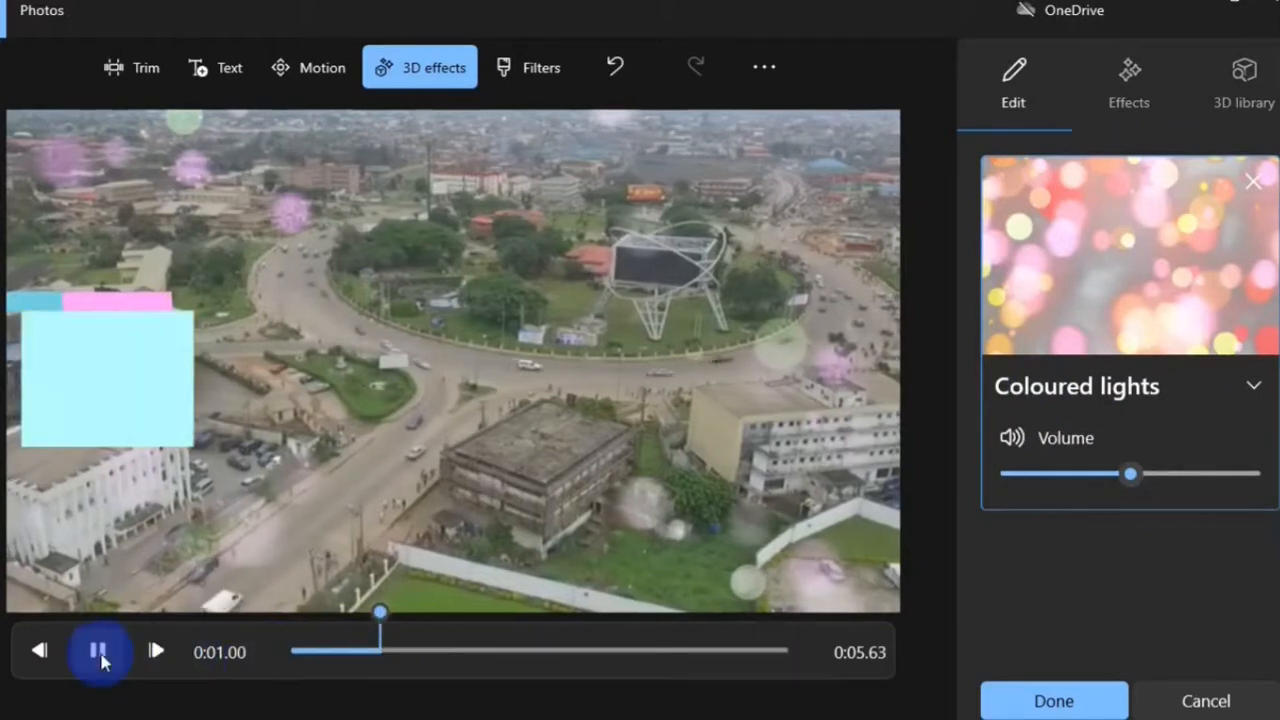
left_click(98, 651)
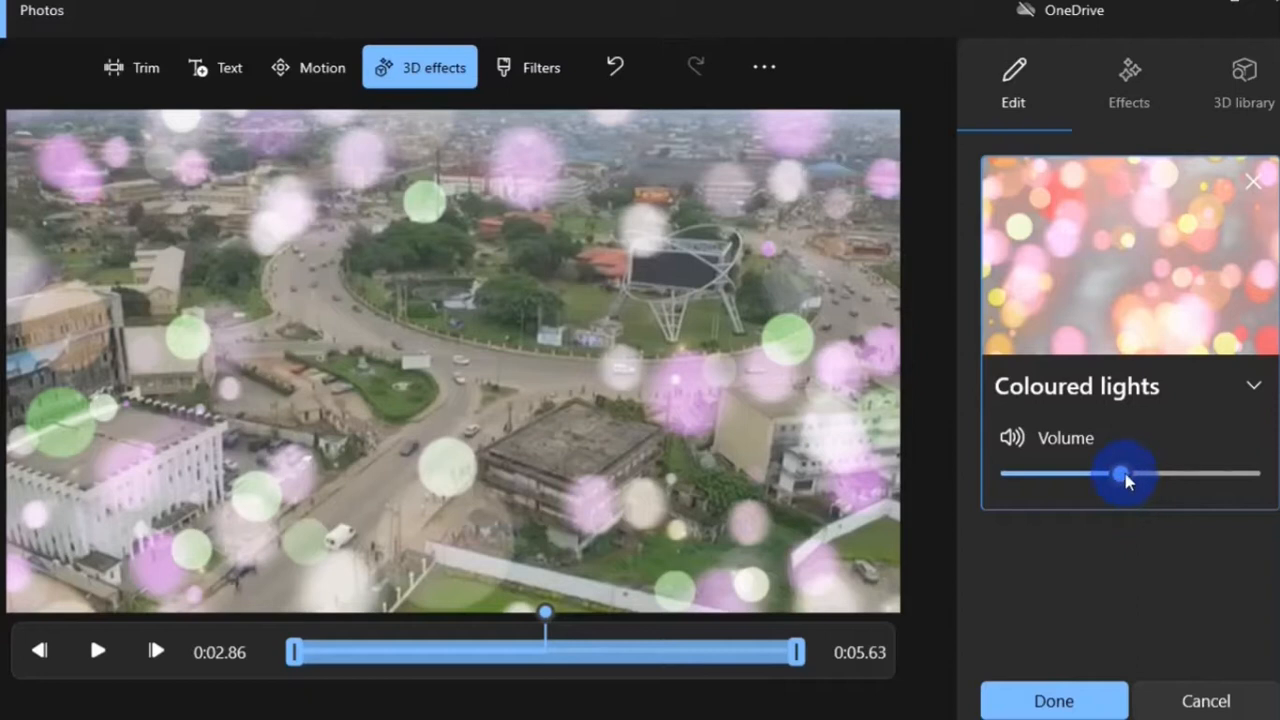
left_click_drag(1125, 478, 988, 478)
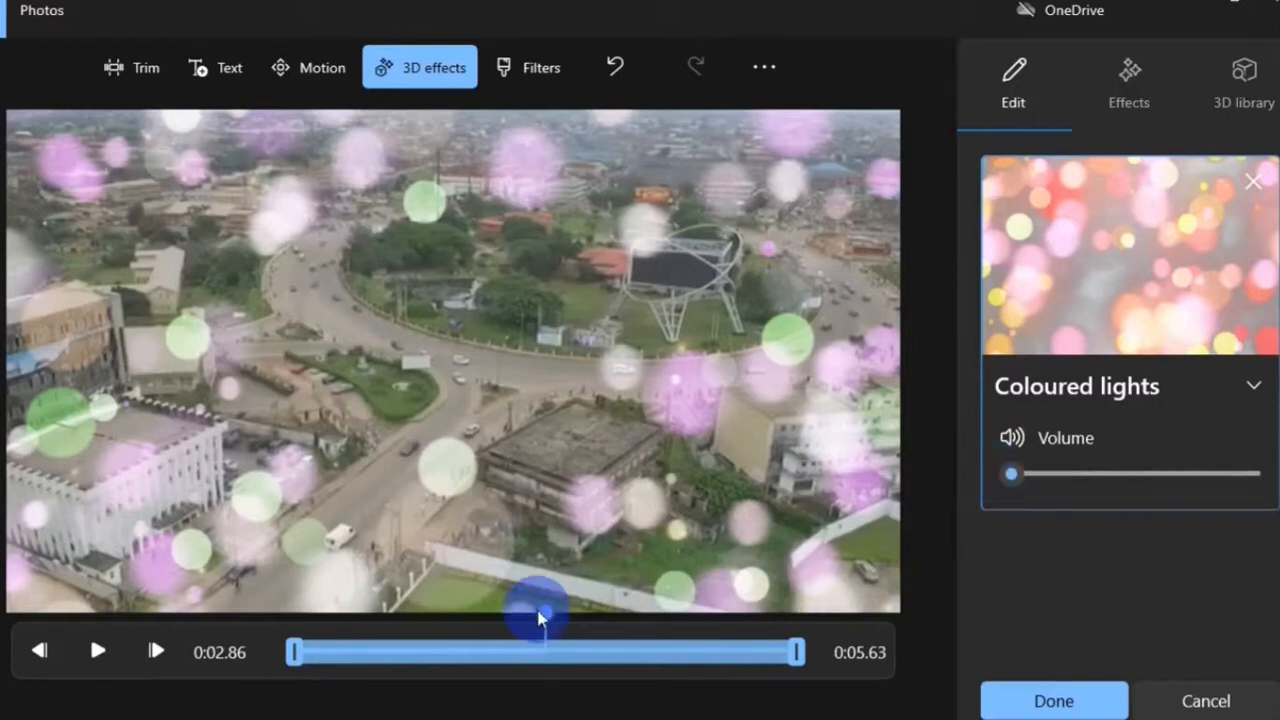
left_click_drag(540, 613, 229, 606)
left_click(99, 652)
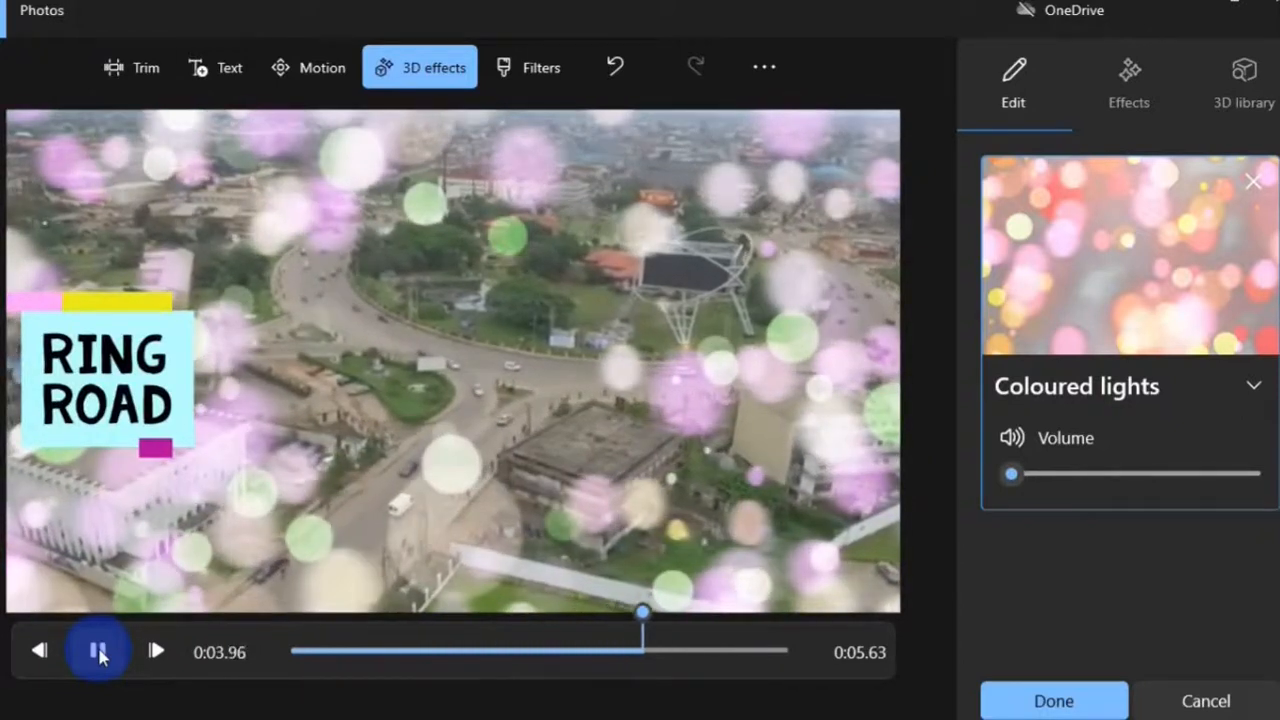
Keep the Coloured lights effect and apply the Energy filter to the first roundabout clip.
left_click(99, 652)
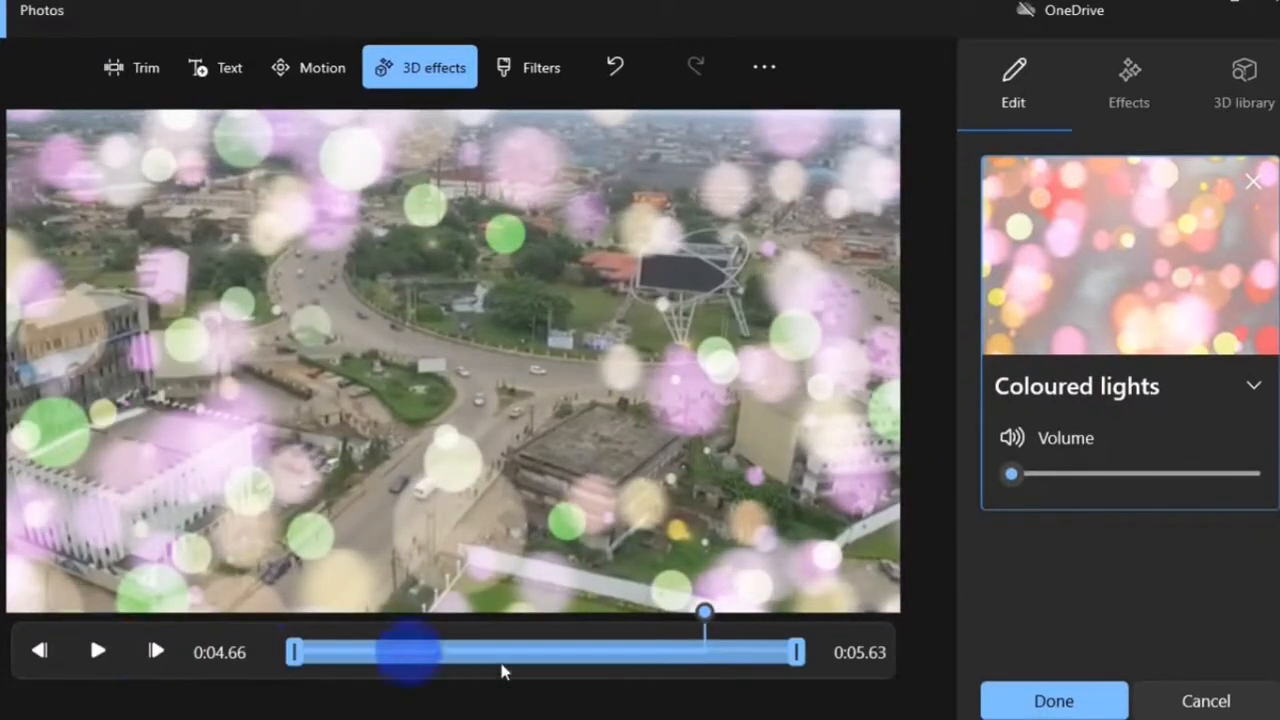
left_click(1030, 703)
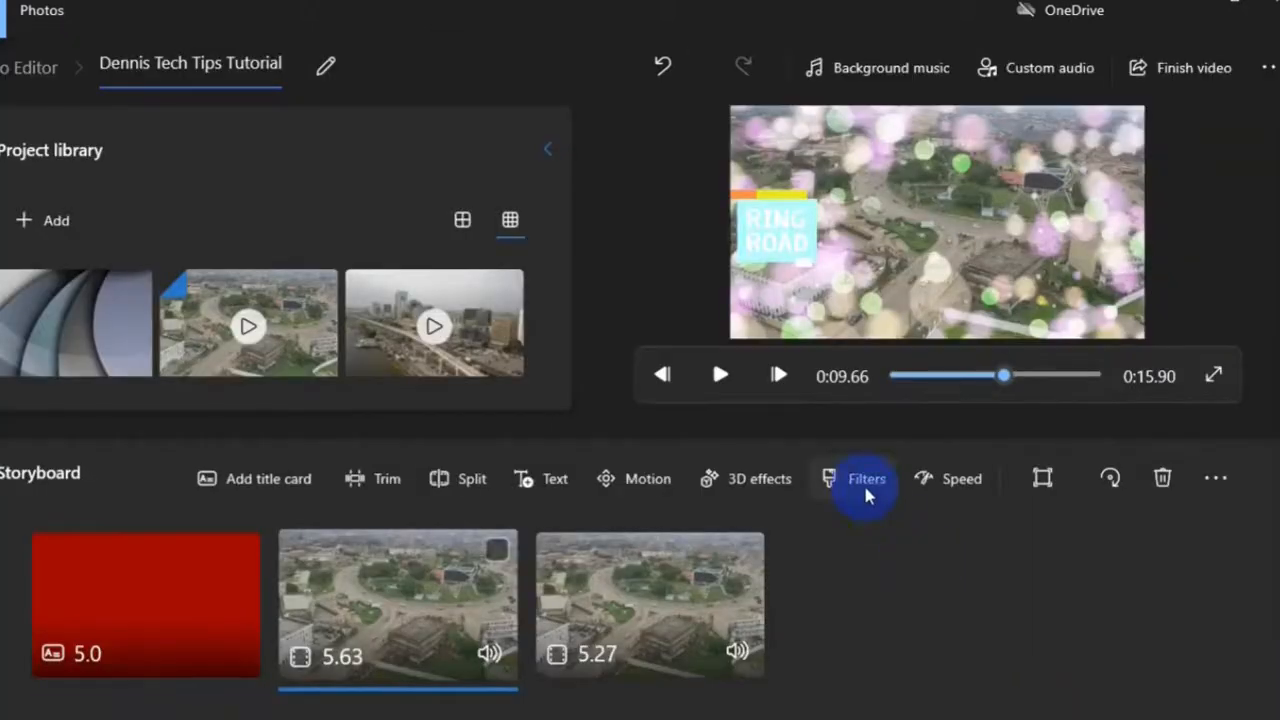
left_click(866, 490)
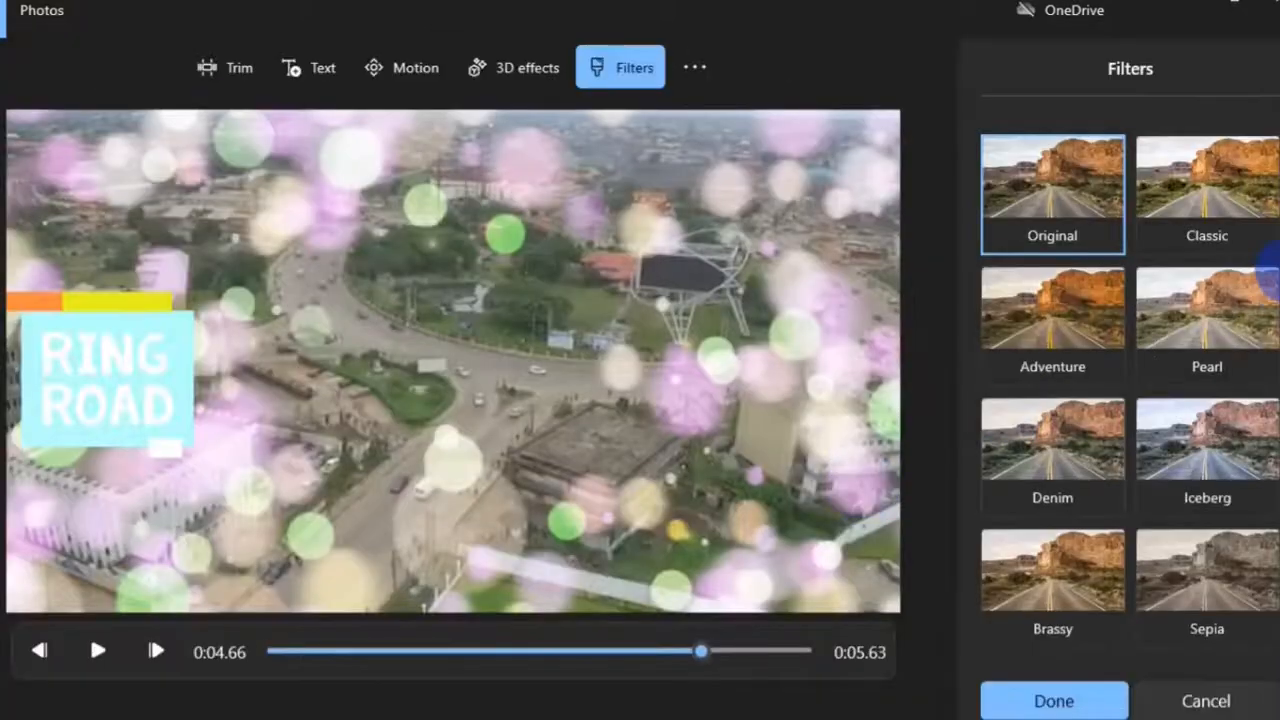
left_click_drag(1272, 268, 1272, 330)
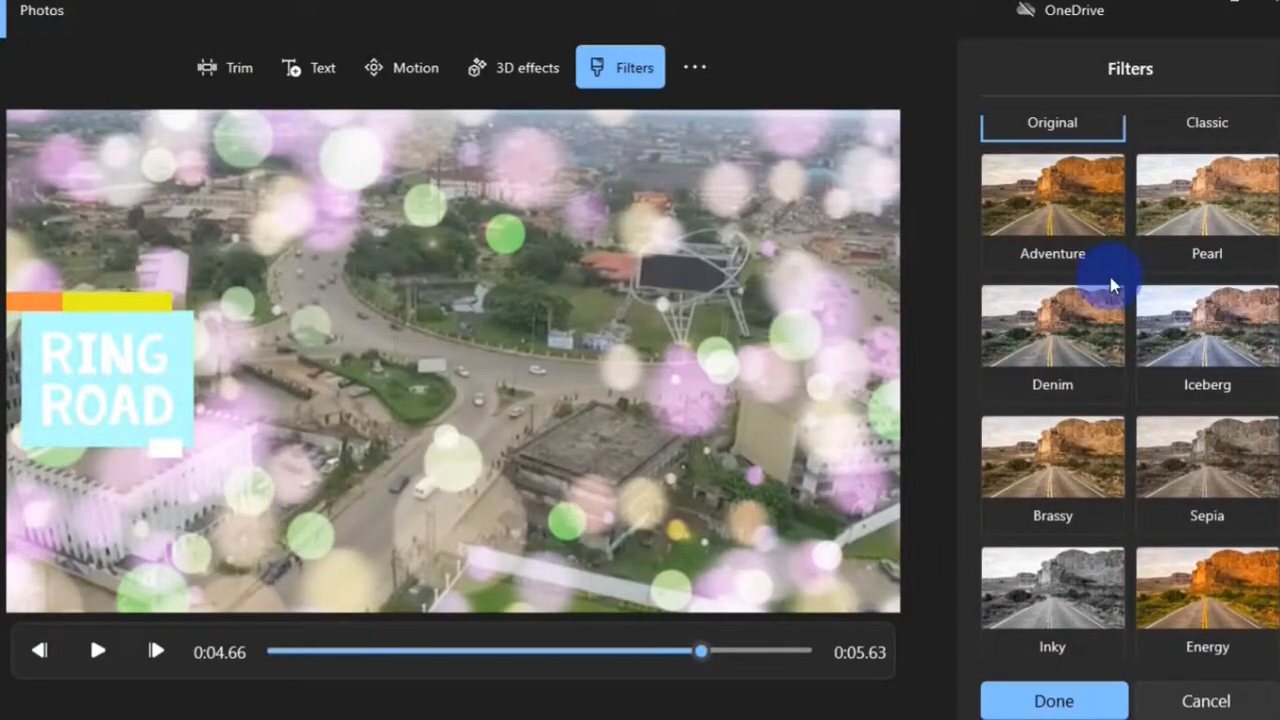
left_click(1226, 615)
left_click(1066, 703)
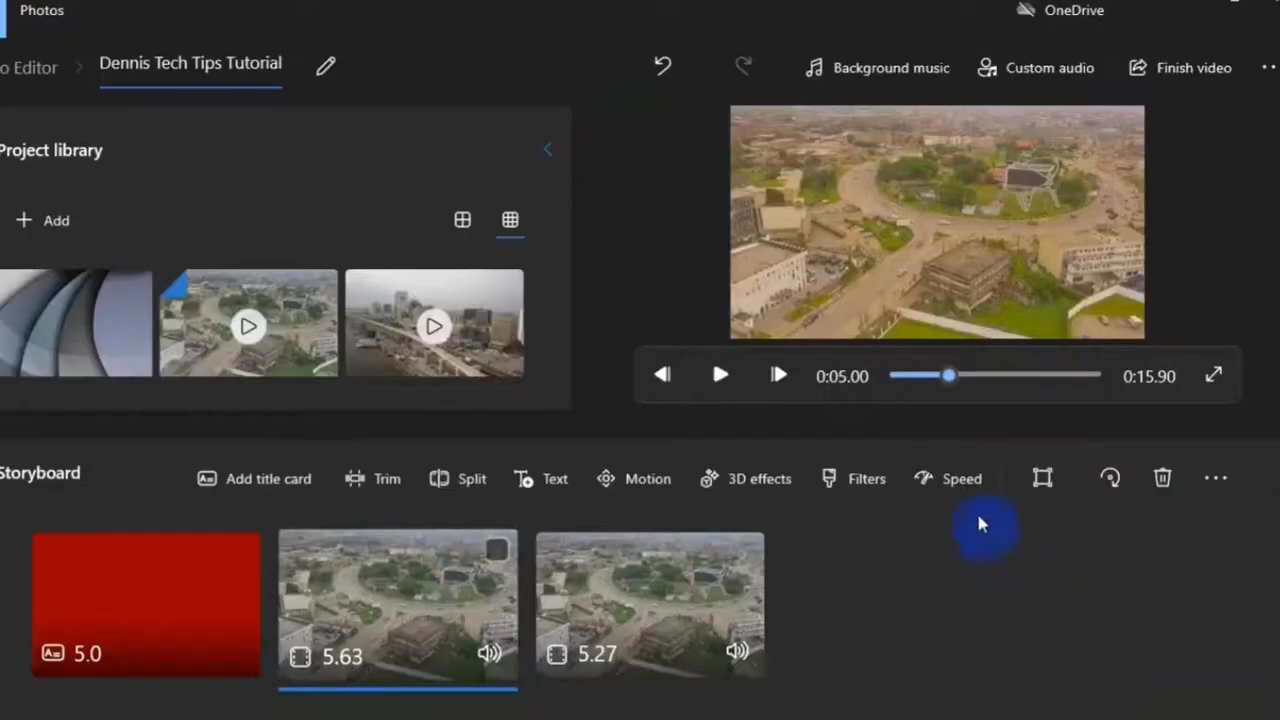
Slow the first roundabout clip down to 6.4 seconds and speed the second one up to 3.53 seconds.
left_click(962, 481)
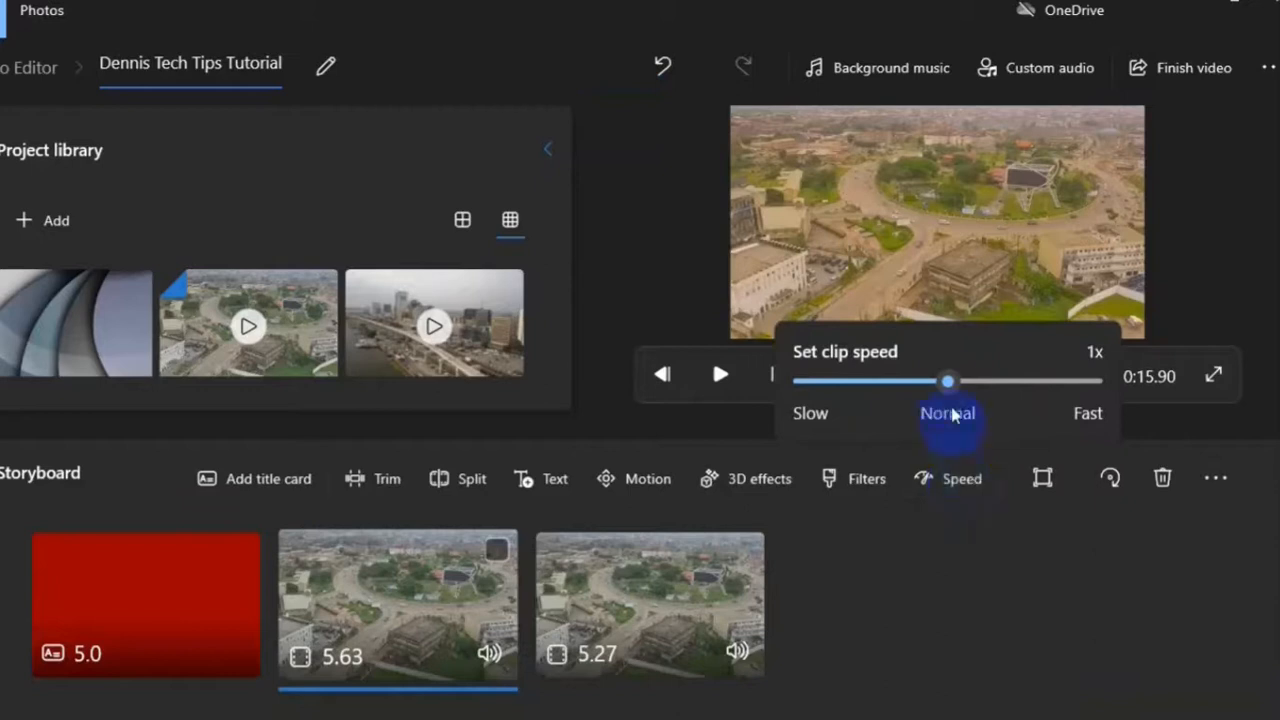
left_click_drag(947, 381, 975, 392)
left_click(947, 548)
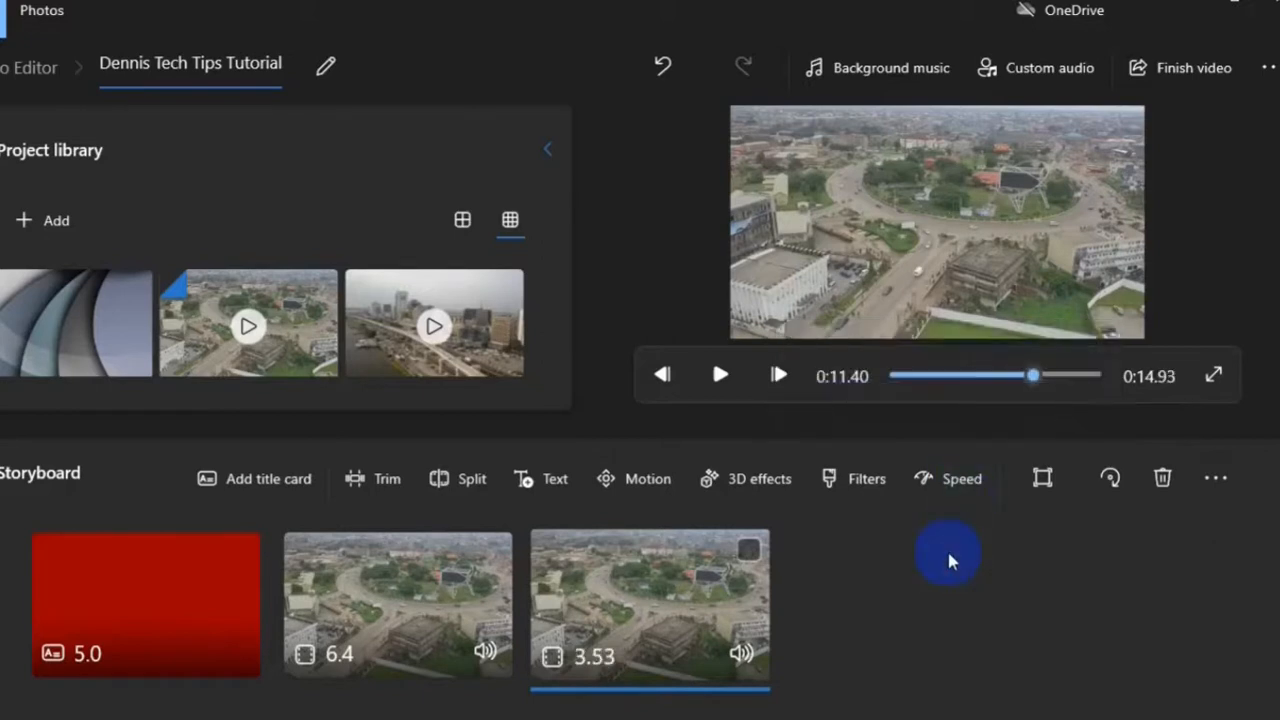
left_click(716, 376)
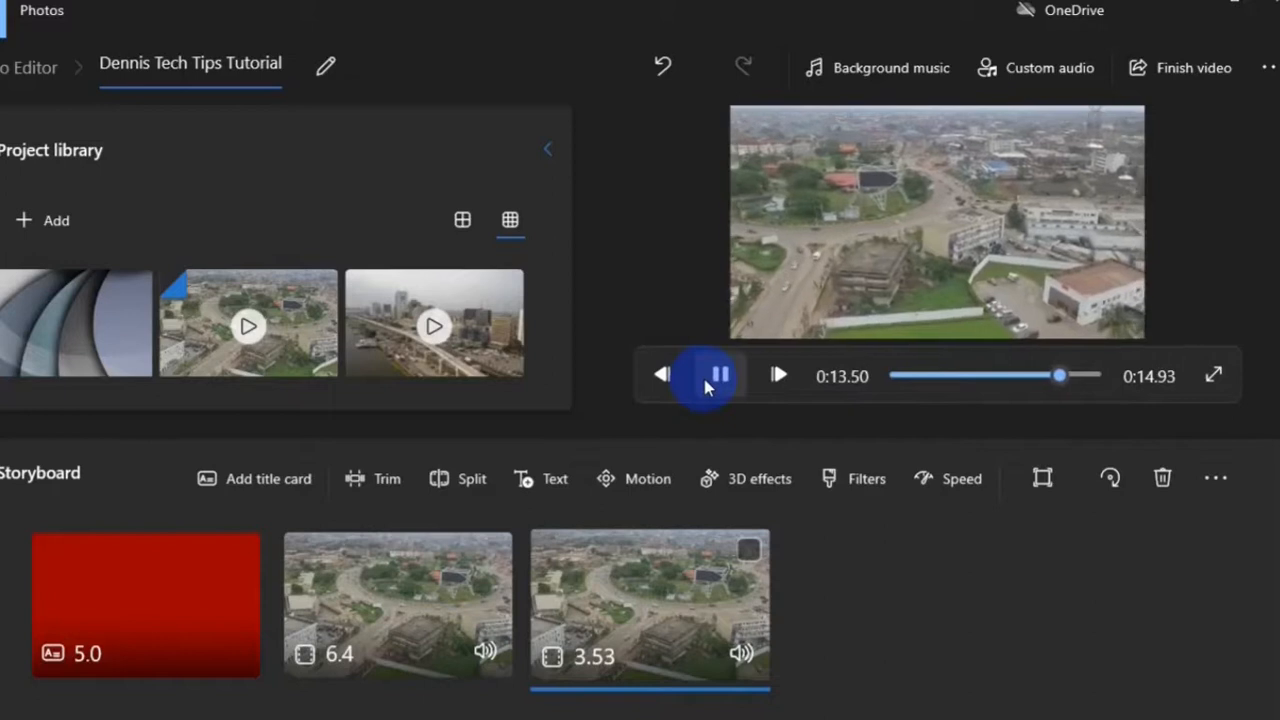
Try rotating the second roundabout clip through four quarter turns, and examine its other clip options.
left_click(1043, 485)
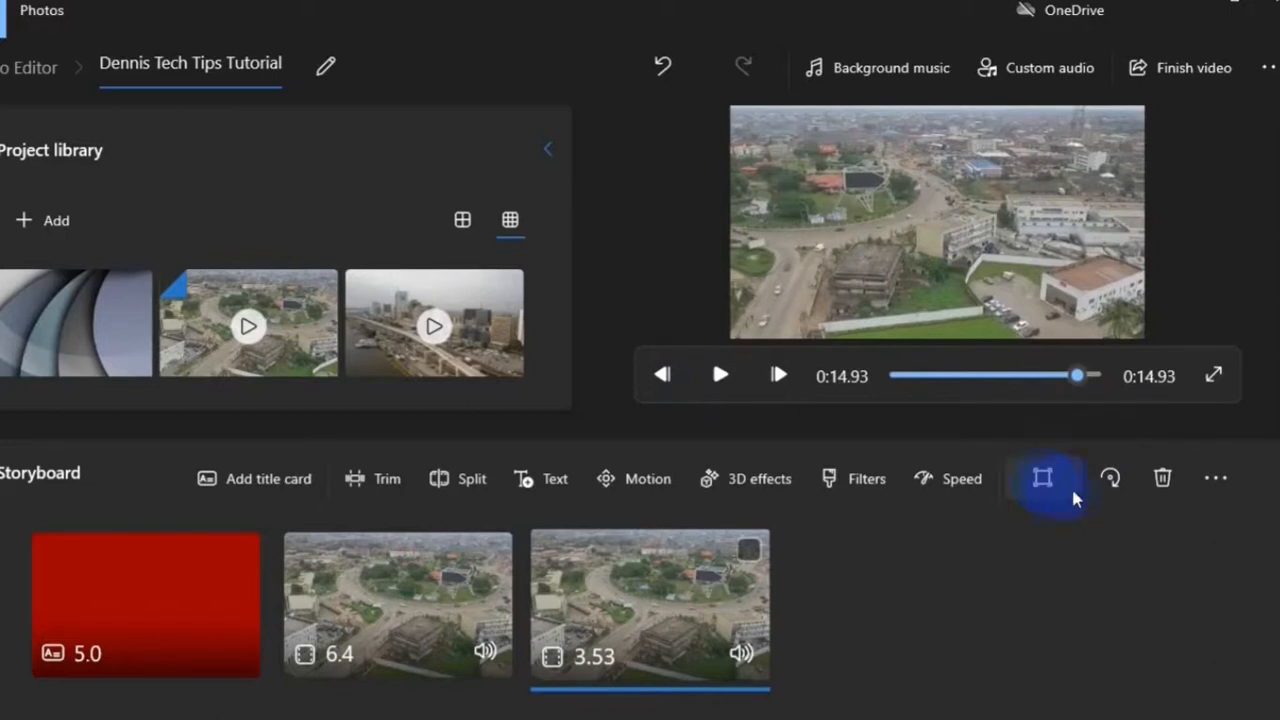
left_click(1117, 488)
left_click(1116, 485)
left_click(1116, 485)
left_click(1118, 490)
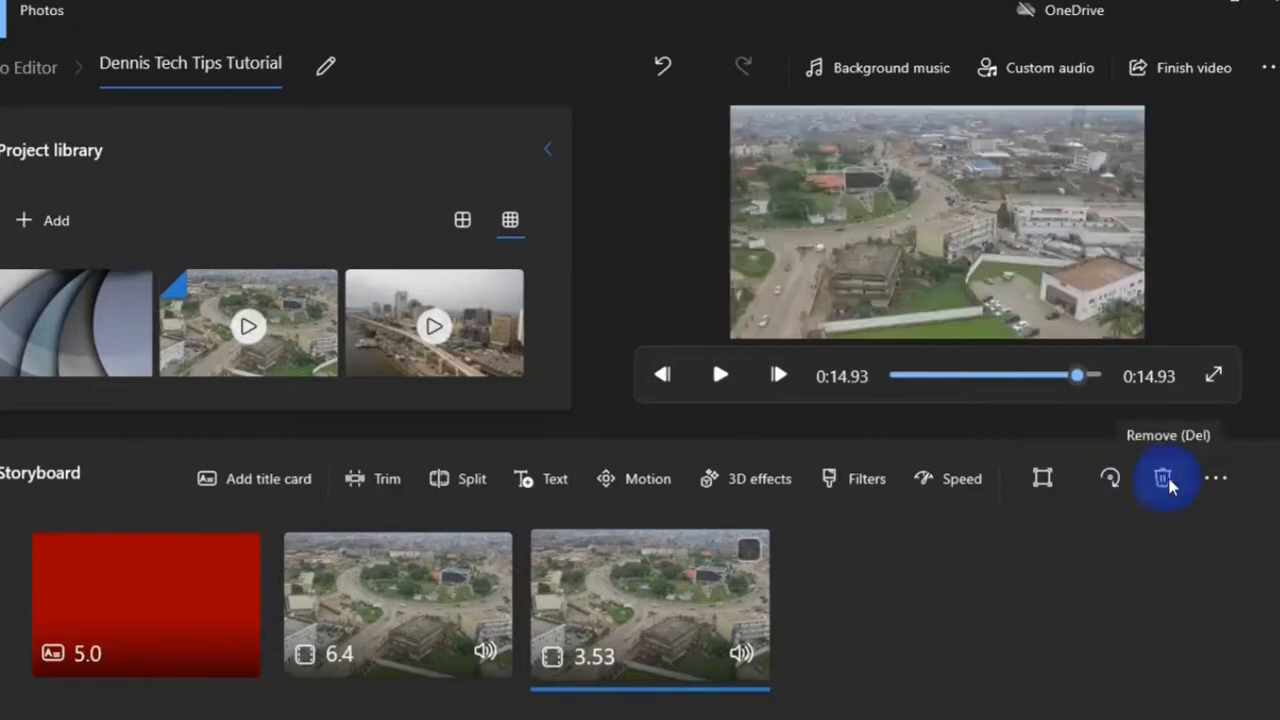
right_click(600, 607)
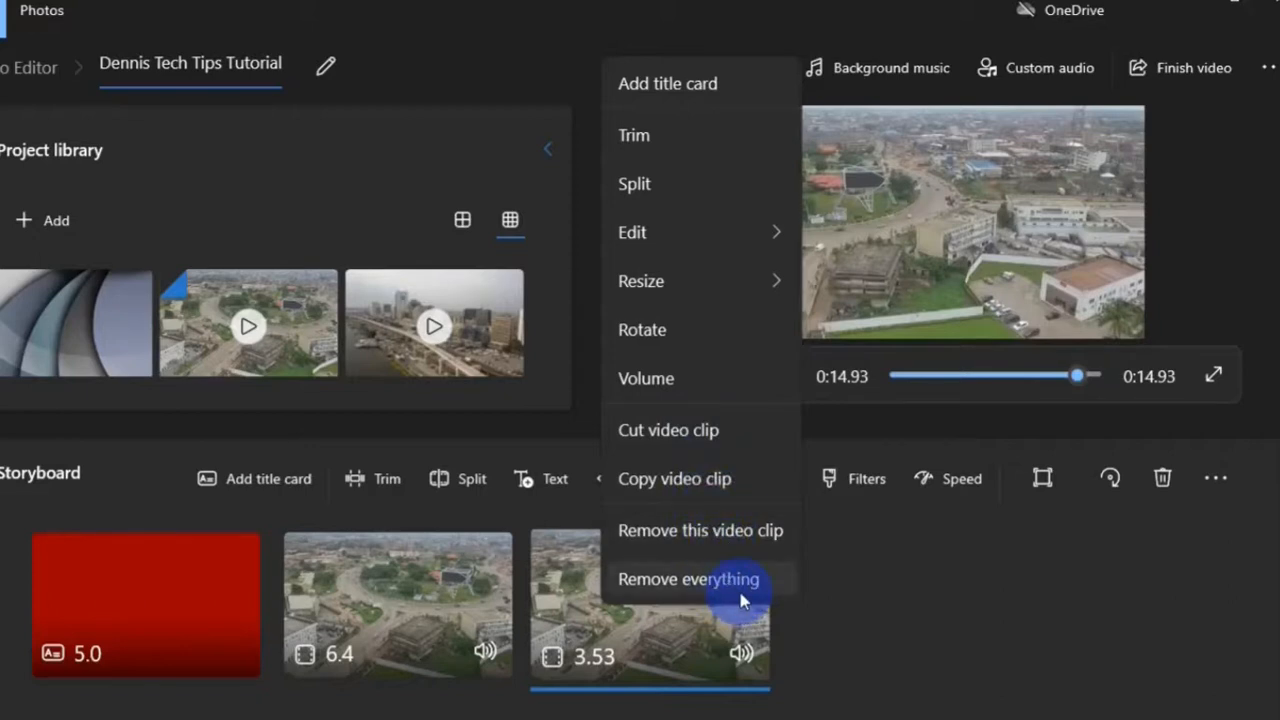
left_click(860, 588)
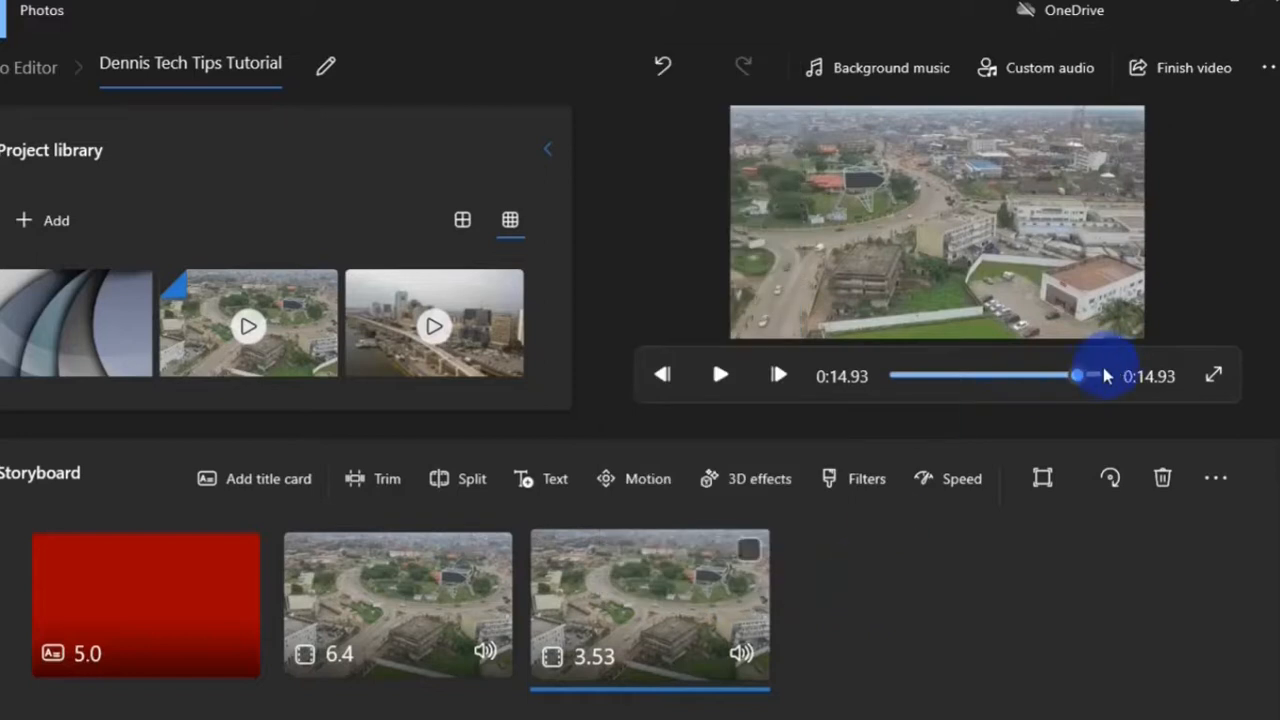
Preview the whole video full screen from the beginning to the end of the last clip.
left_click_drag(1086, 377, 826, 395)
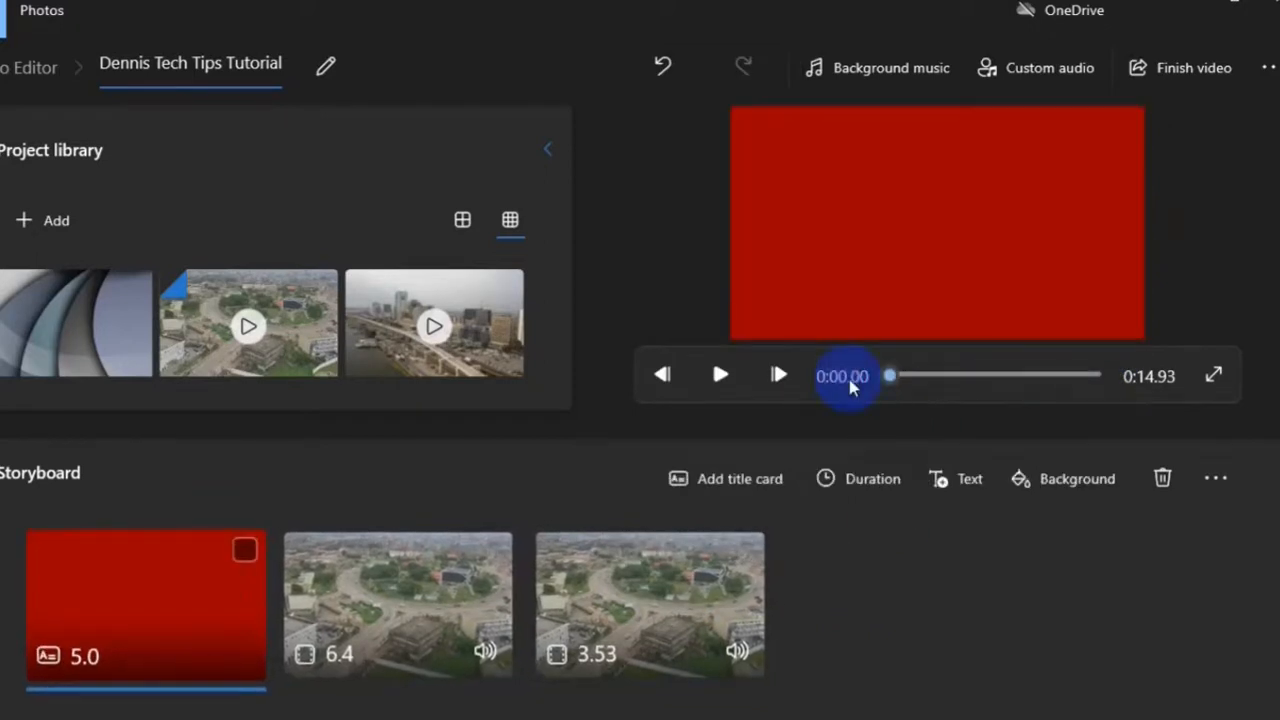
left_click(1224, 380)
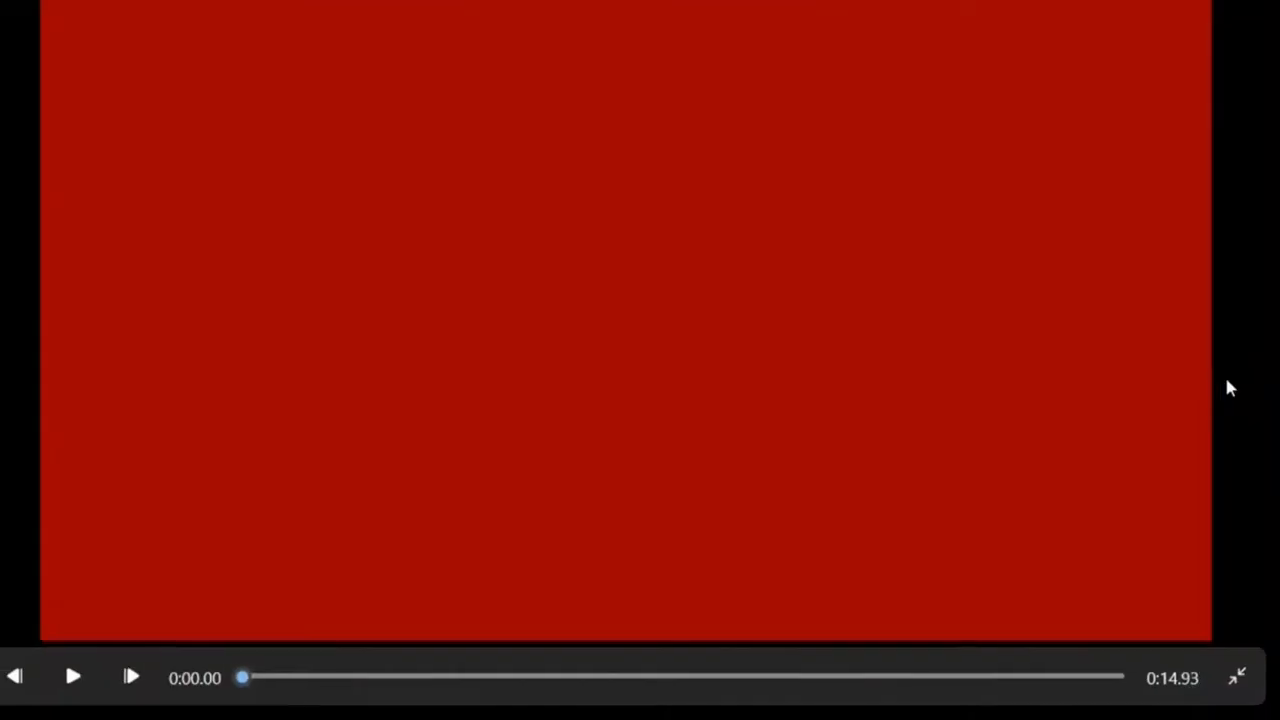
left_click(86, 688)
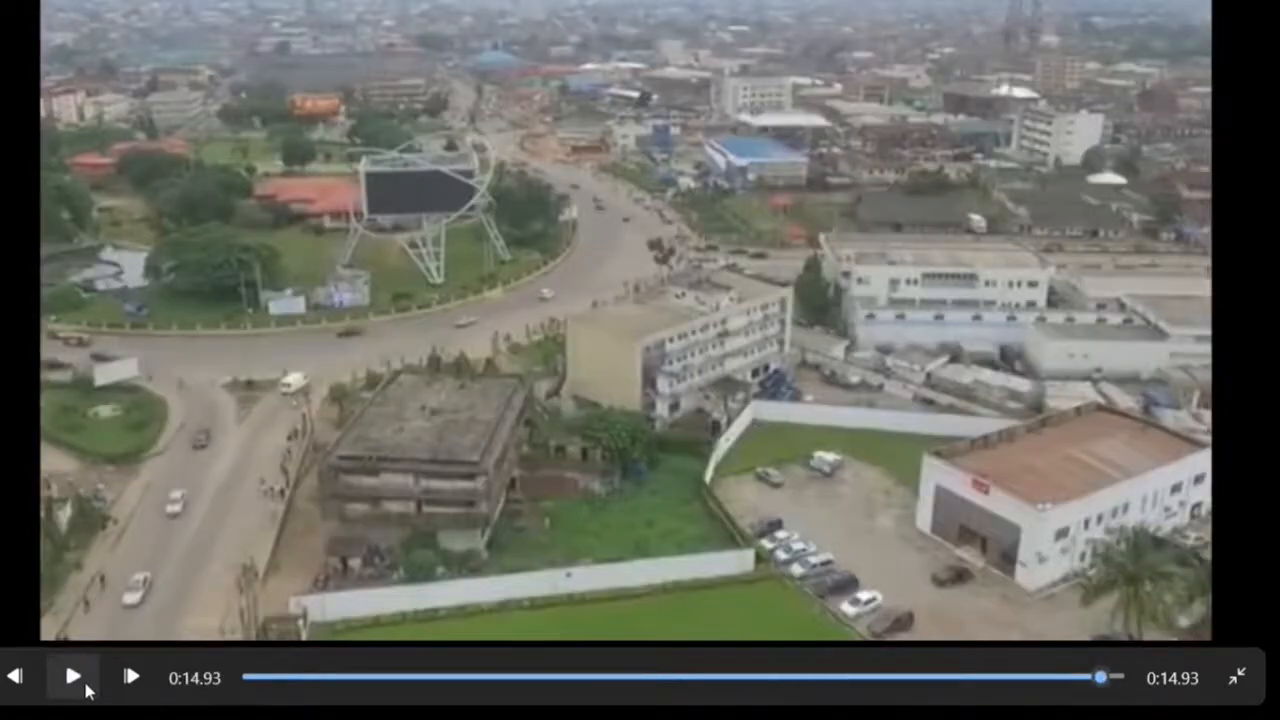
left_click(1237, 680)
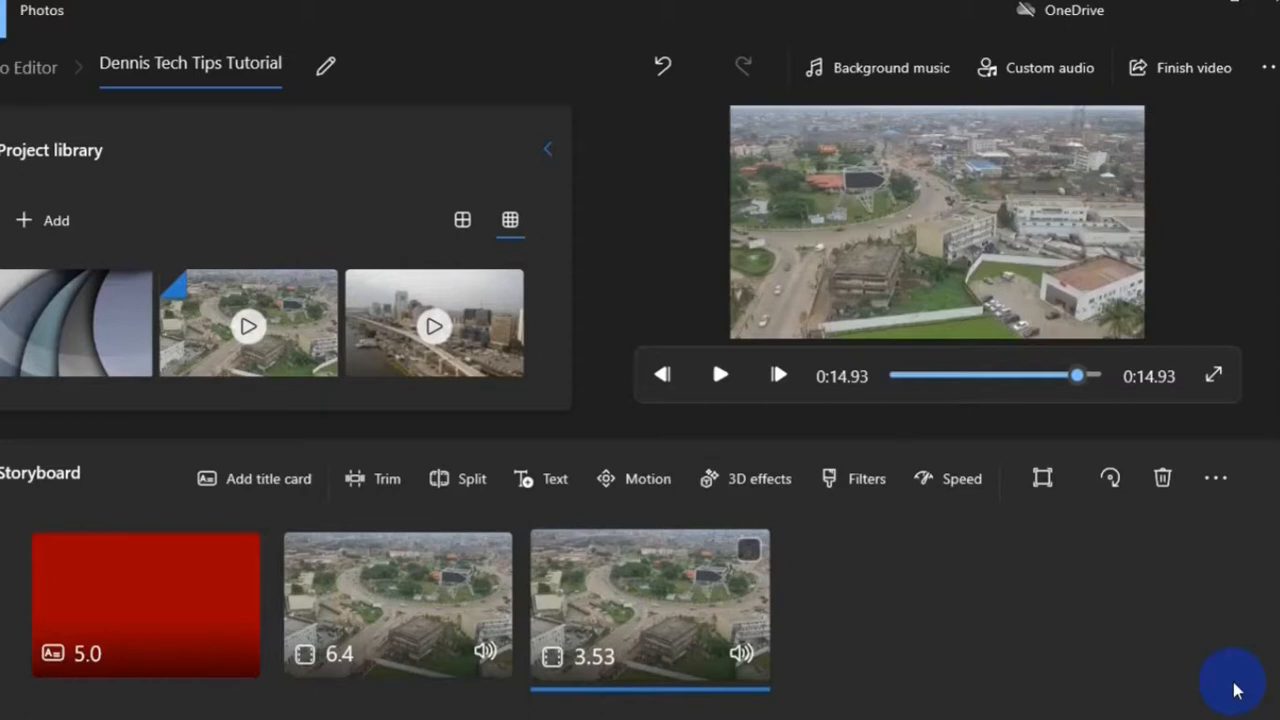
Add a new title card at the end of the storyboard and set its duration to 5 seconds.
left_click(255, 479)
left_click_drag(650, 610, 926, 622)
left_click(860, 479)
left_click(850, 322)
Give the new title card the text "Lagos State" in the Adventure animated style.
left_click(957, 479)
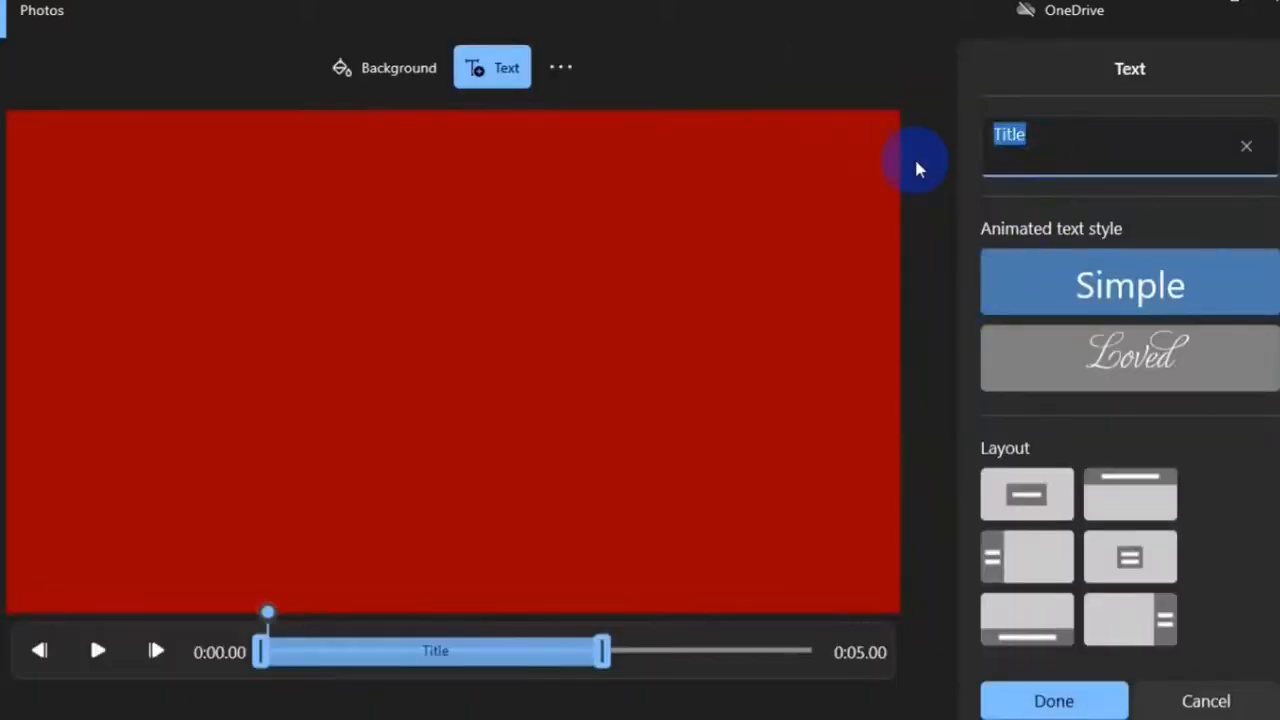
type("Lagos State")
scroll(1130, 300, "down", 3)
left_click(1130, 180)
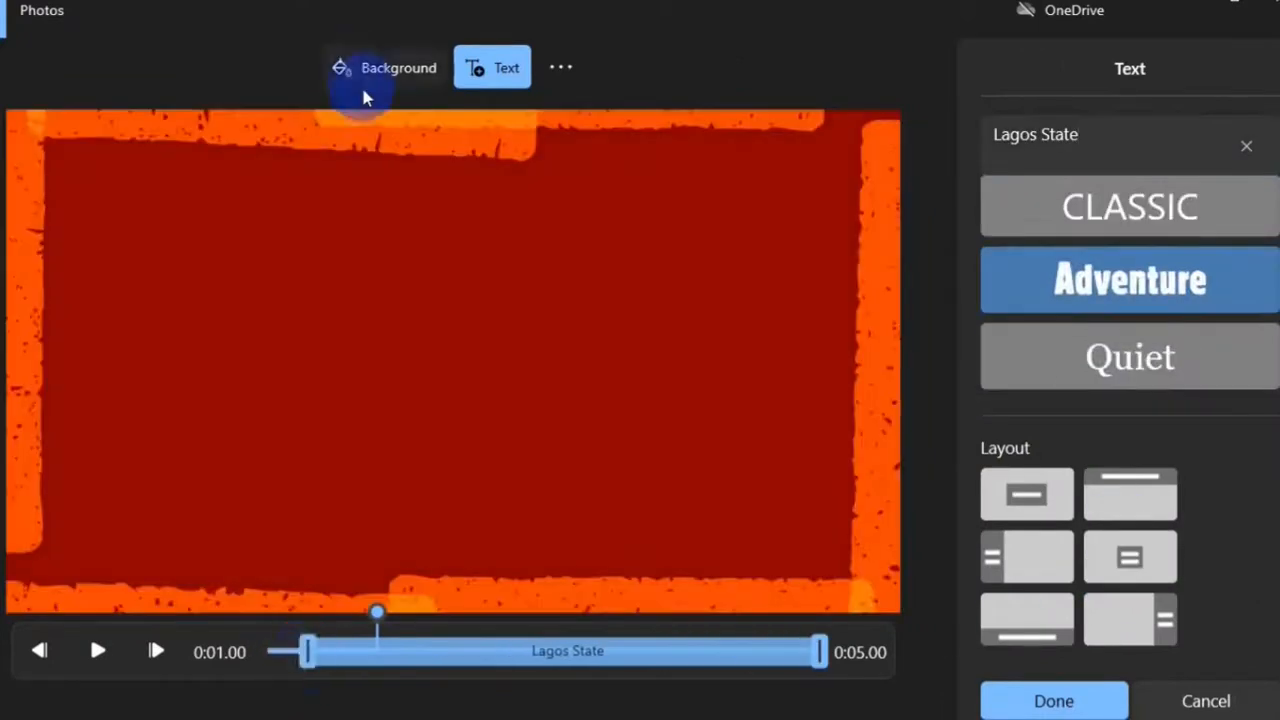
Set the "Lagos State" title card's background to a custom green.
left_click(385, 67)
left_click(1003, 625)
left_click(551, 397)
left_click(517, 611)
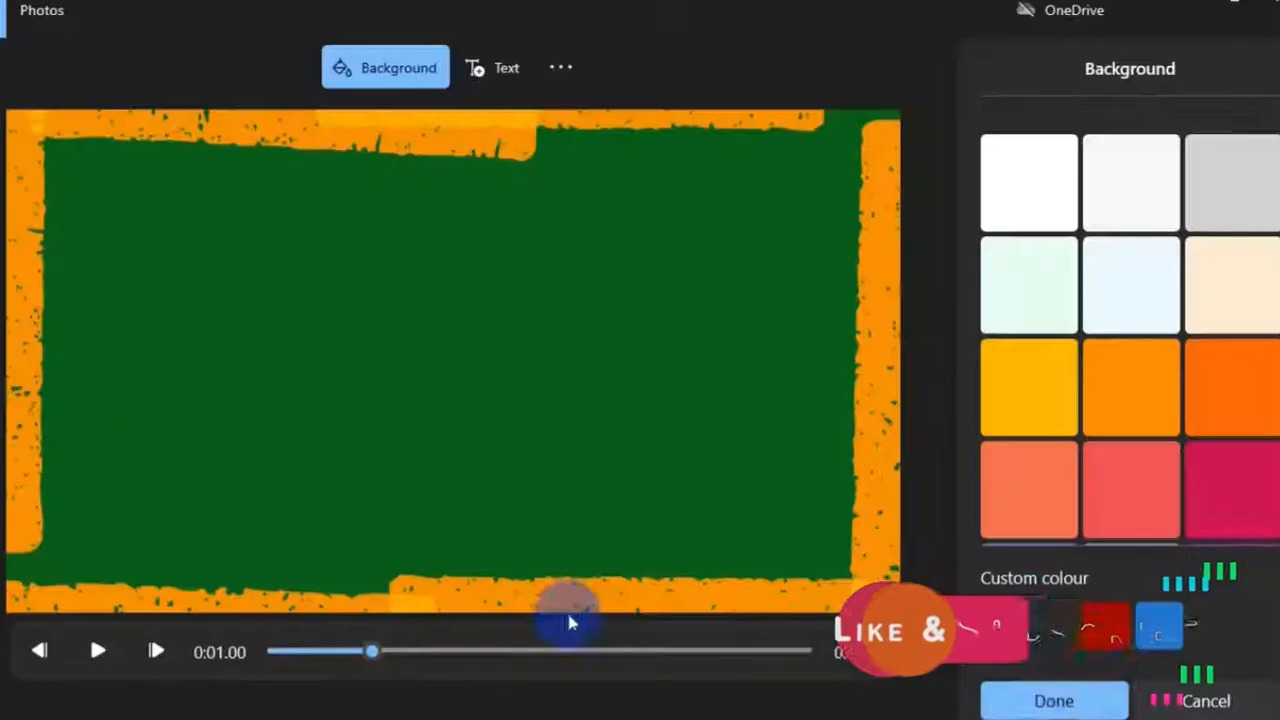
left_click(1054, 701)
Place the Lagos skyline video after the green title card and trim it to 10.70 seconds.
left_click_drag(449, 323, 1050, 600)
left_click(380, 478)
left_click_drag(823, 652, 440, 652)
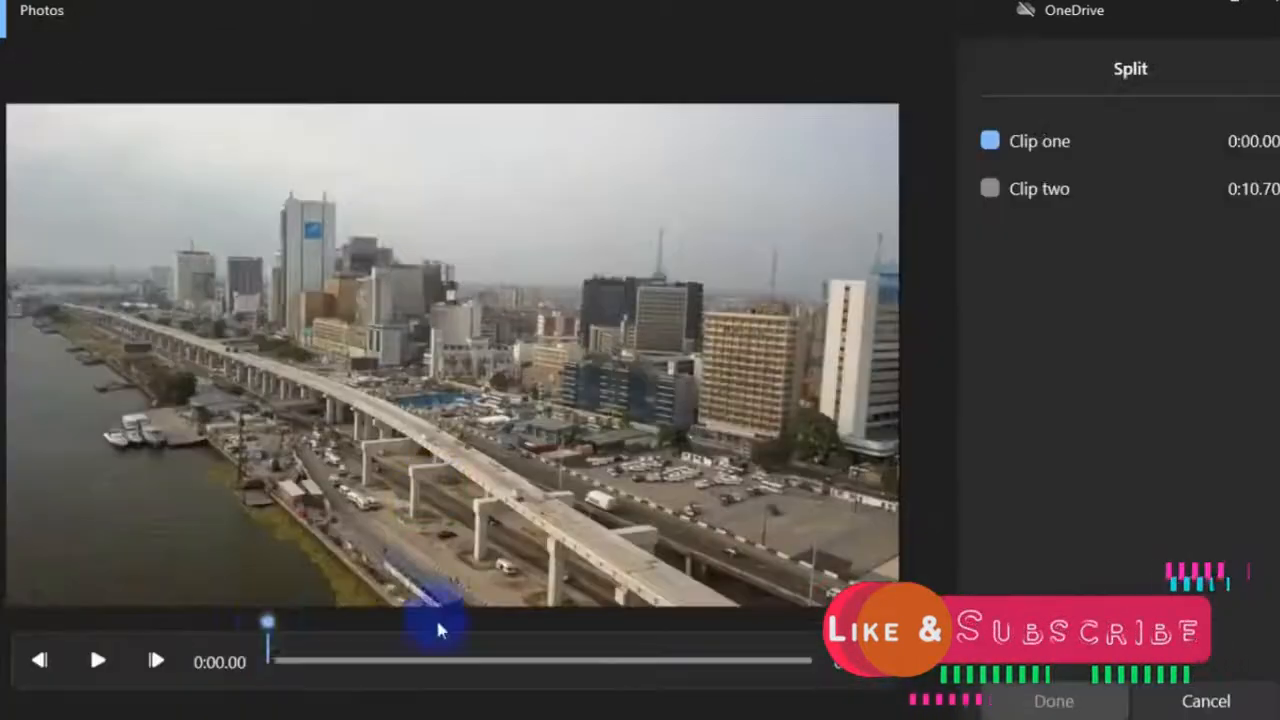
Split the Lagos skyline clip into a 5.7-second part and a 5.0-second part.
left_click_drag(575, 660, 563, 673)
left_click(1054, 701)
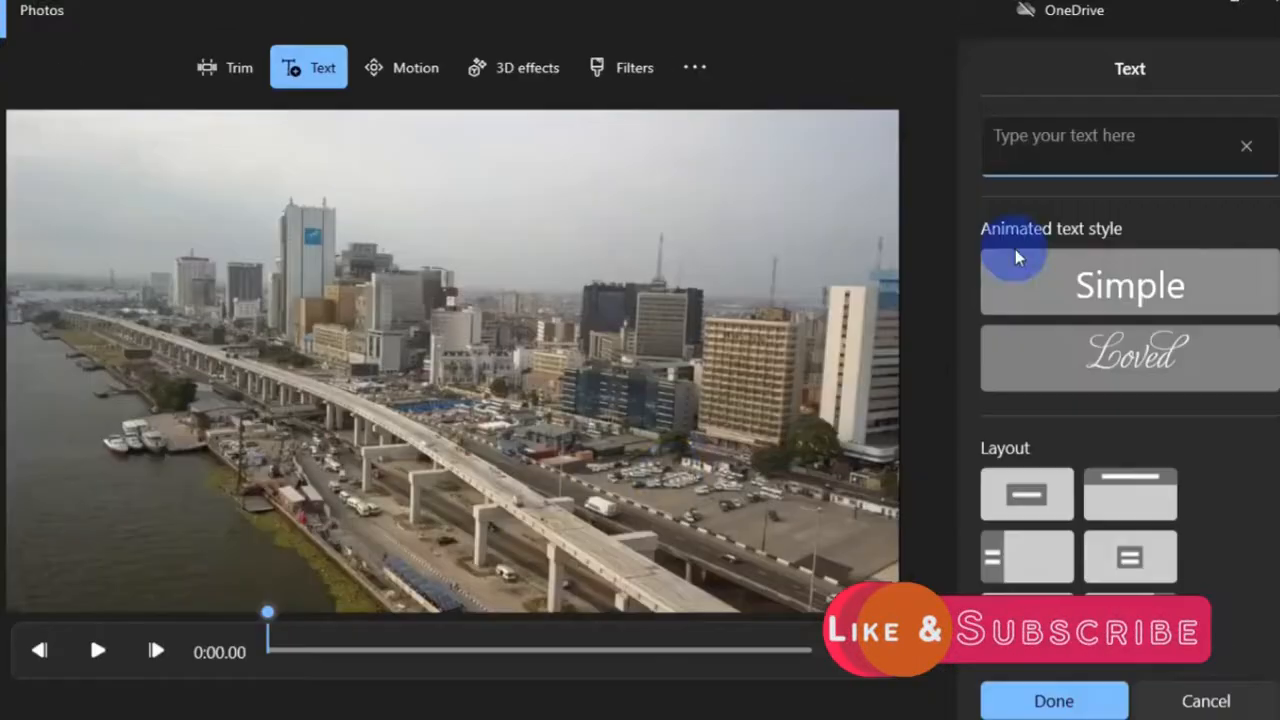
Add the text "Lagos State" to the first skyline clip in the Joy style, placed along the picture's left side.
type("Lagos")
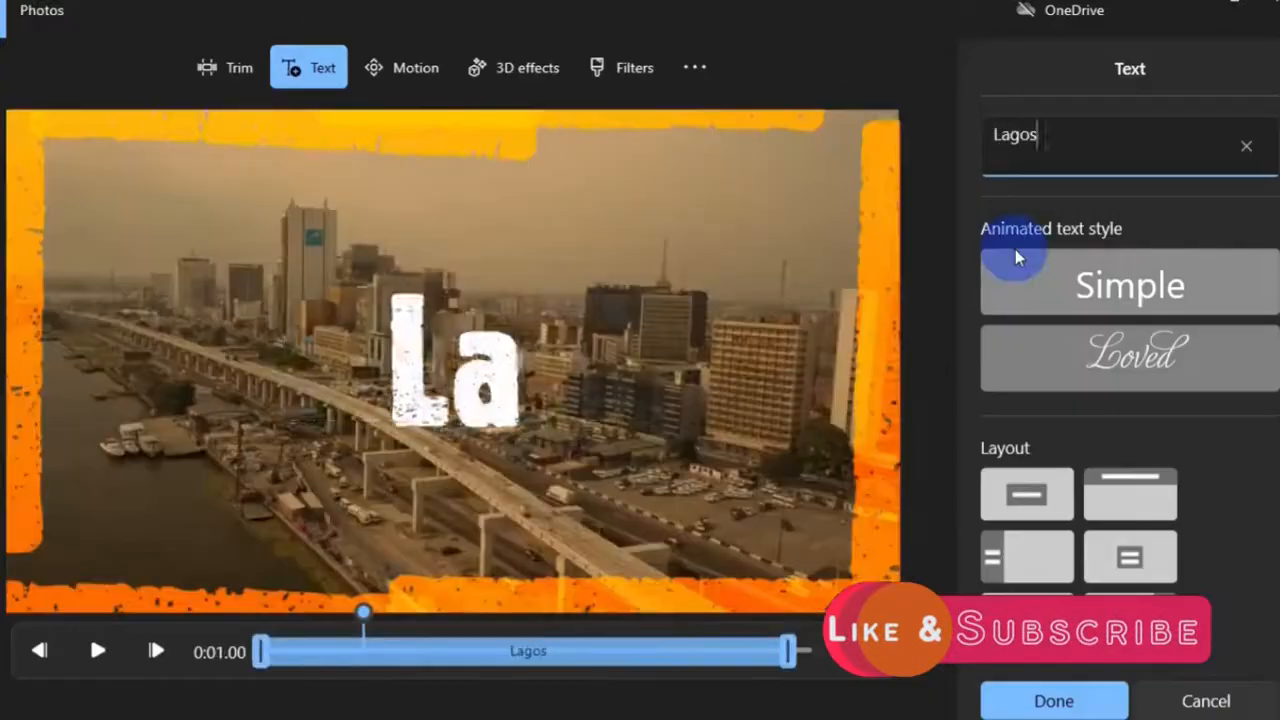
type(" State")
scroll(1177, 271, "down", 2)
left_click(1177, 271)
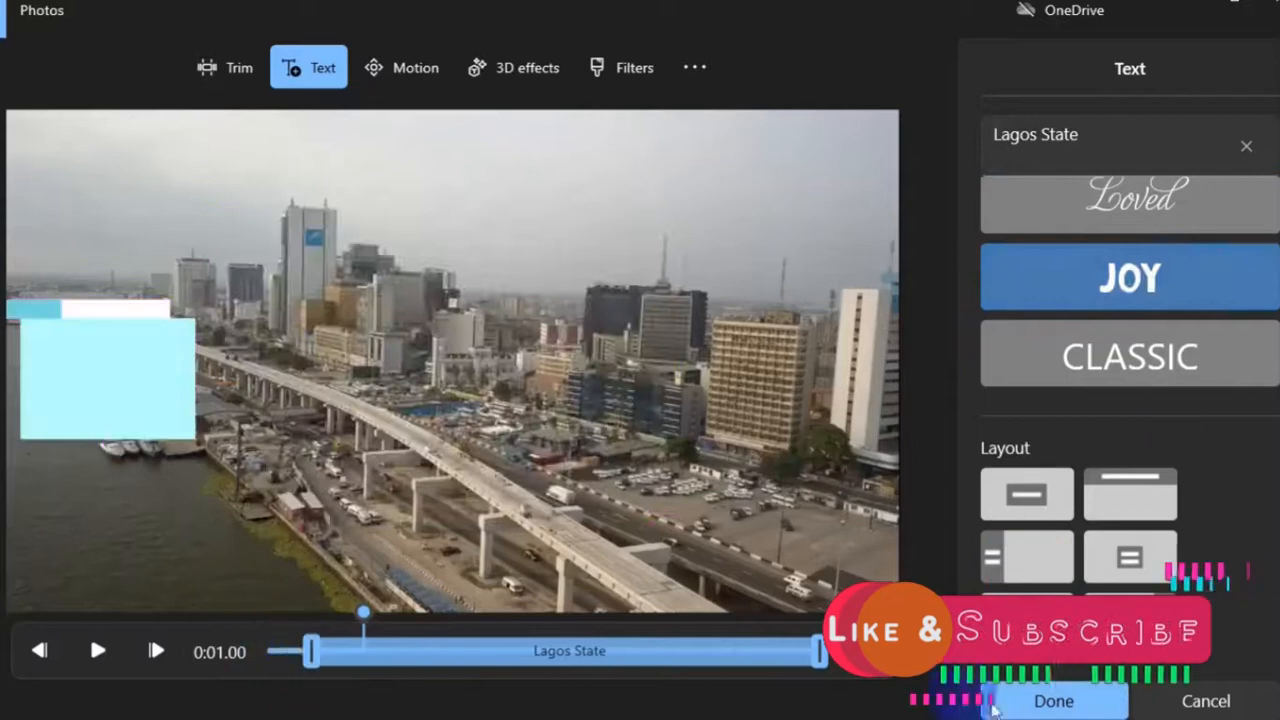
left_click(1054, 701)
Add the Coloured lights 3D effect to the first skyline clip and apply a warm filter to the unfiltered clips.
left_click(748, 478)
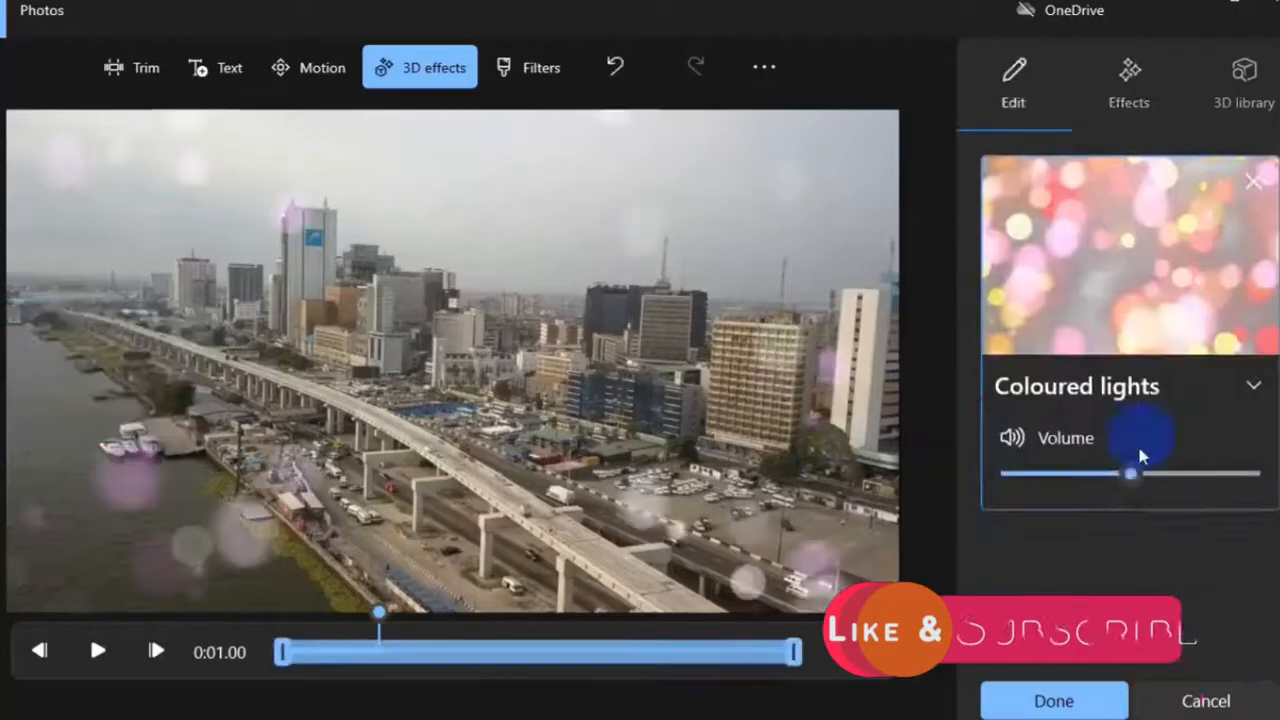
left_click(1054, 701)
left_click(862, 482)
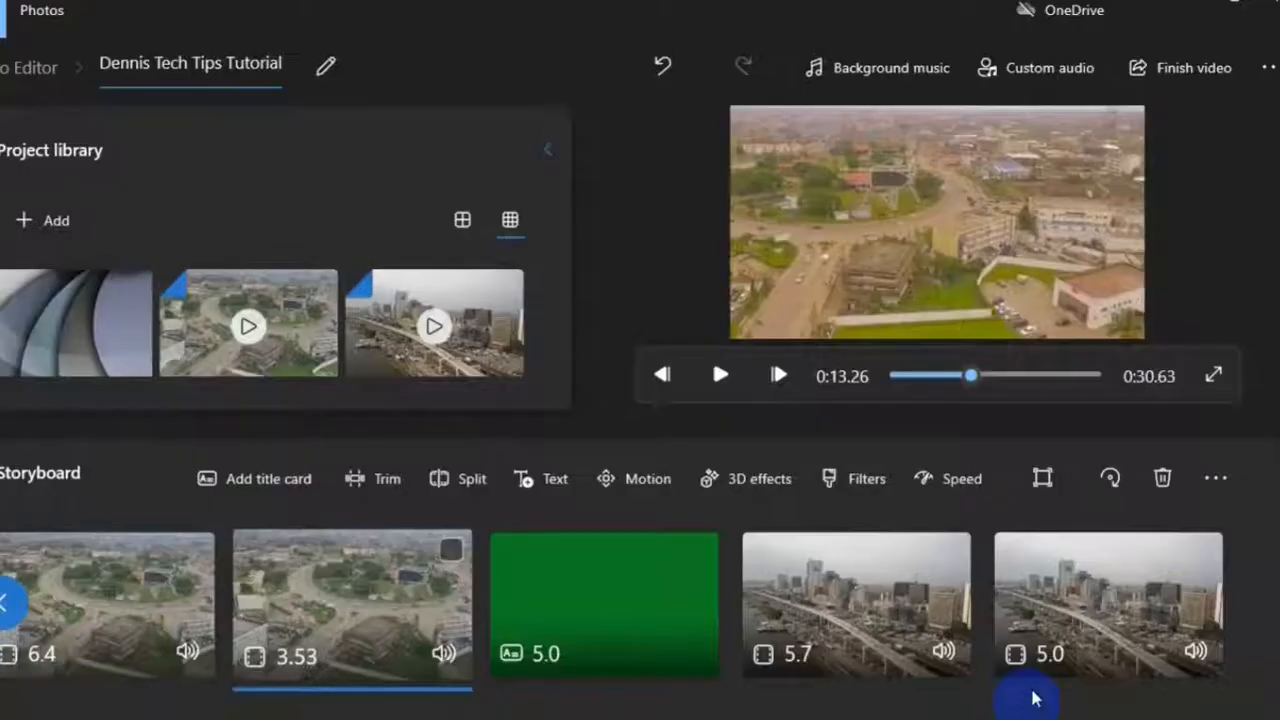
Speed up the second skyline clip to 3.33 seconds.
left_click(948, 478)
left_click(958, 383)
left_click(970, 483)
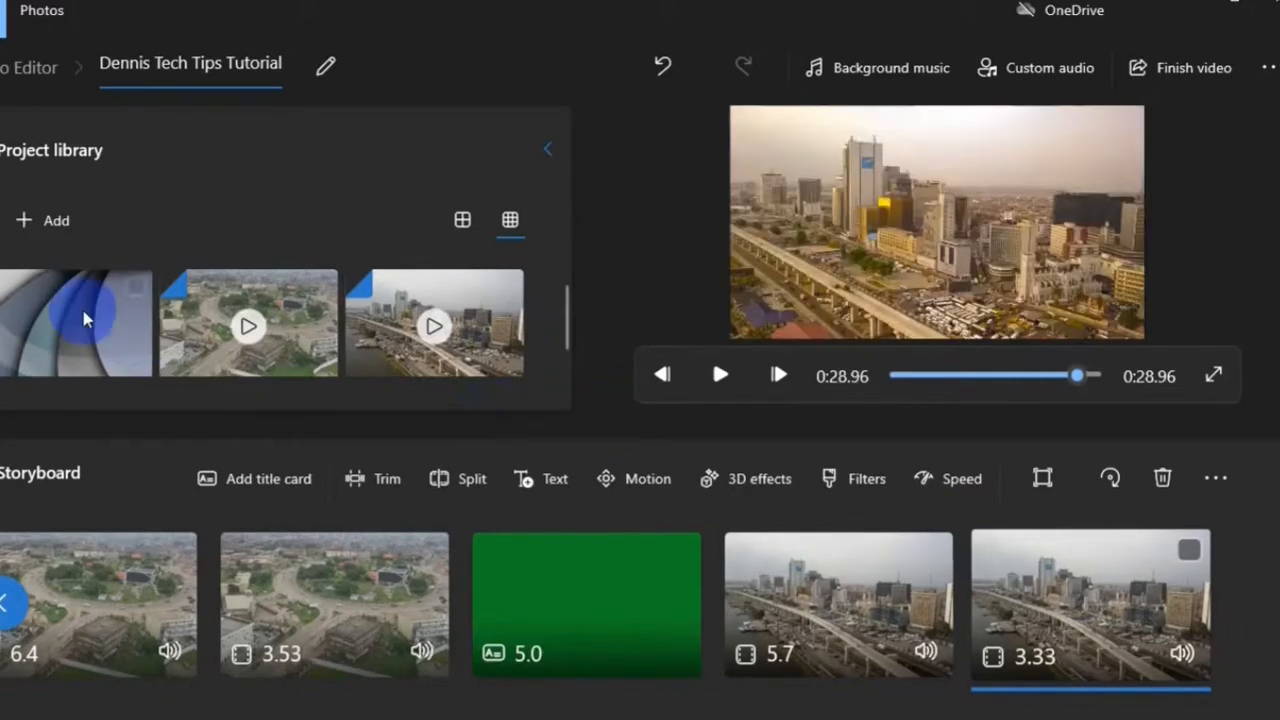
Place the abstract curves image at the end of the storyboard and remove its black bars.
left_click(135, 287)
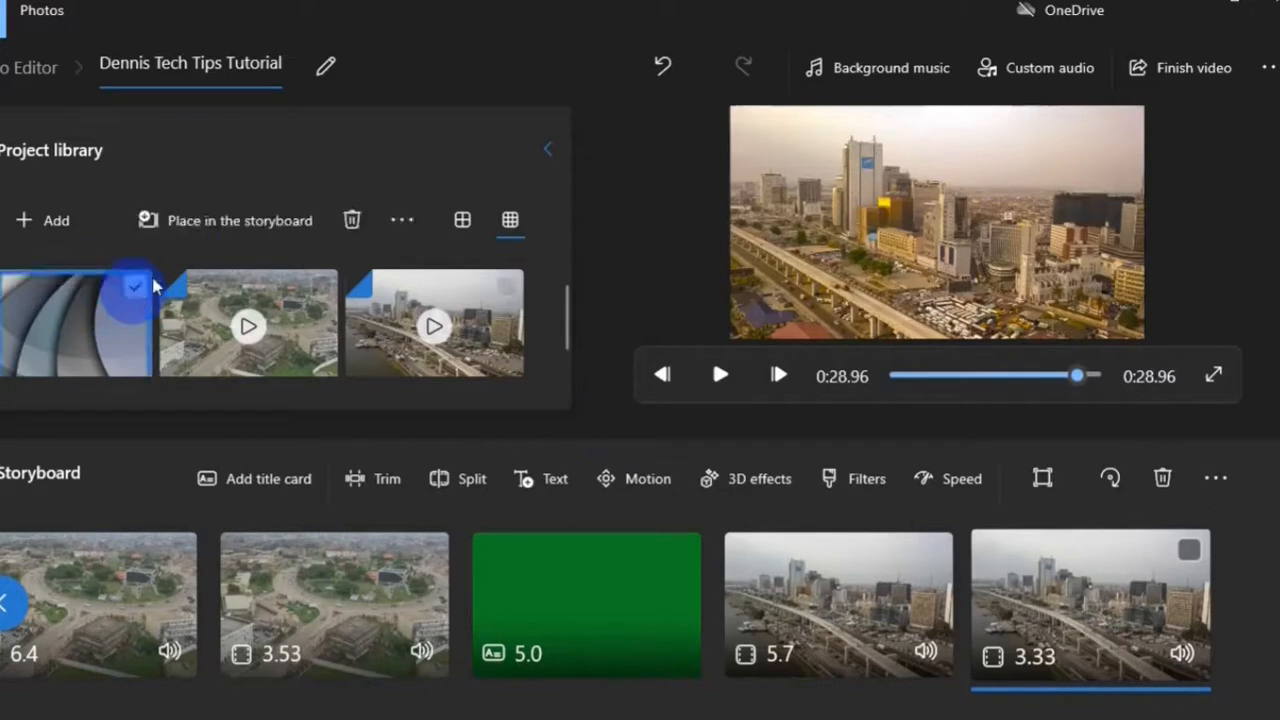
left_click(198, 236)
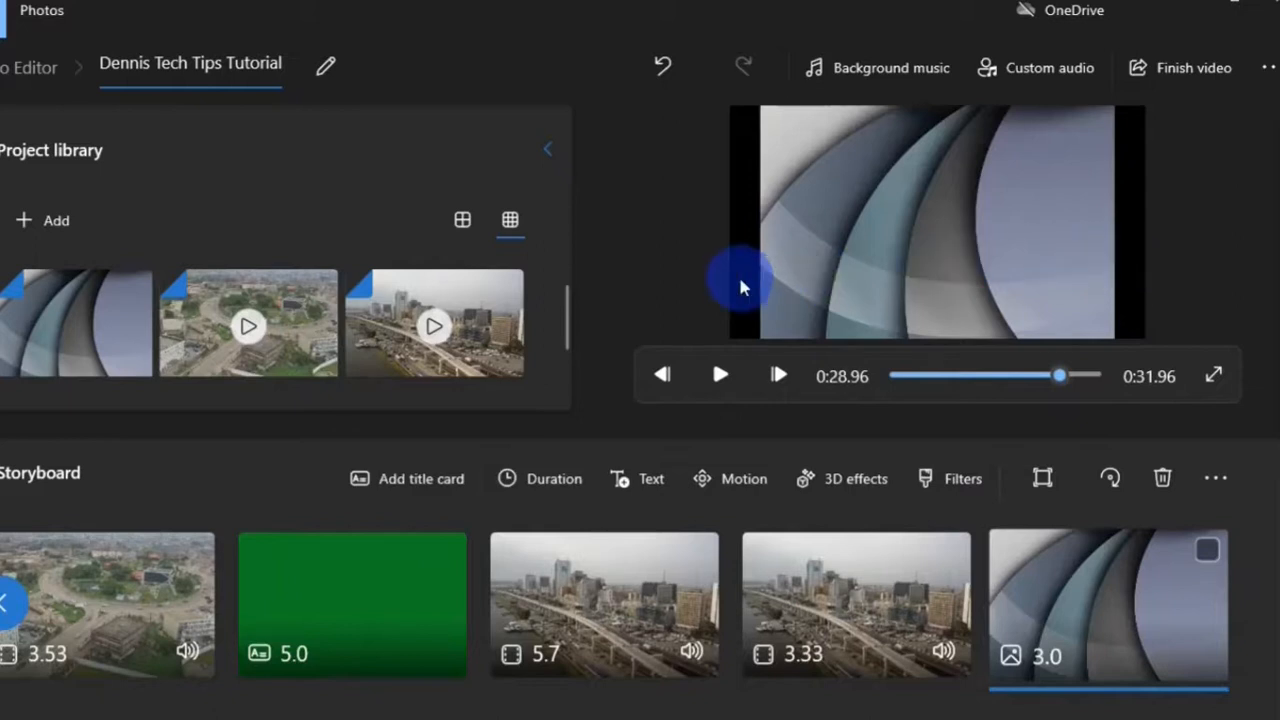
left_click(1043, 478)
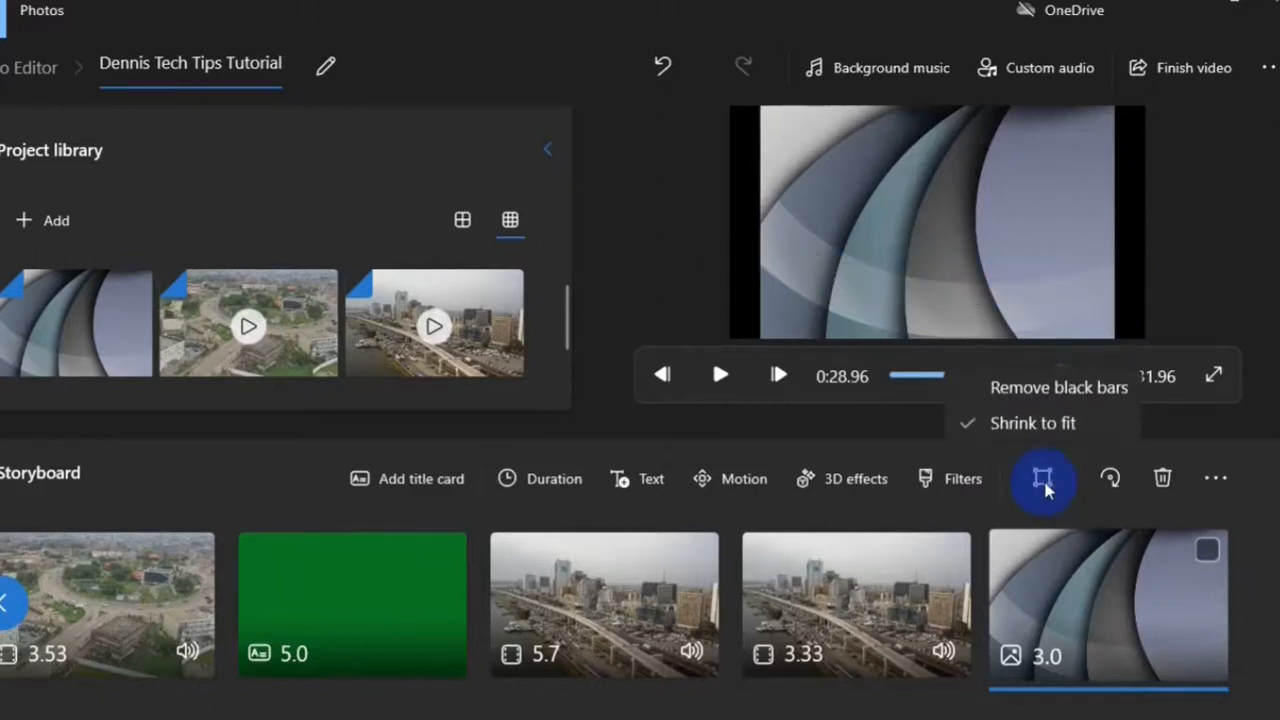
left_click(1033, 392)
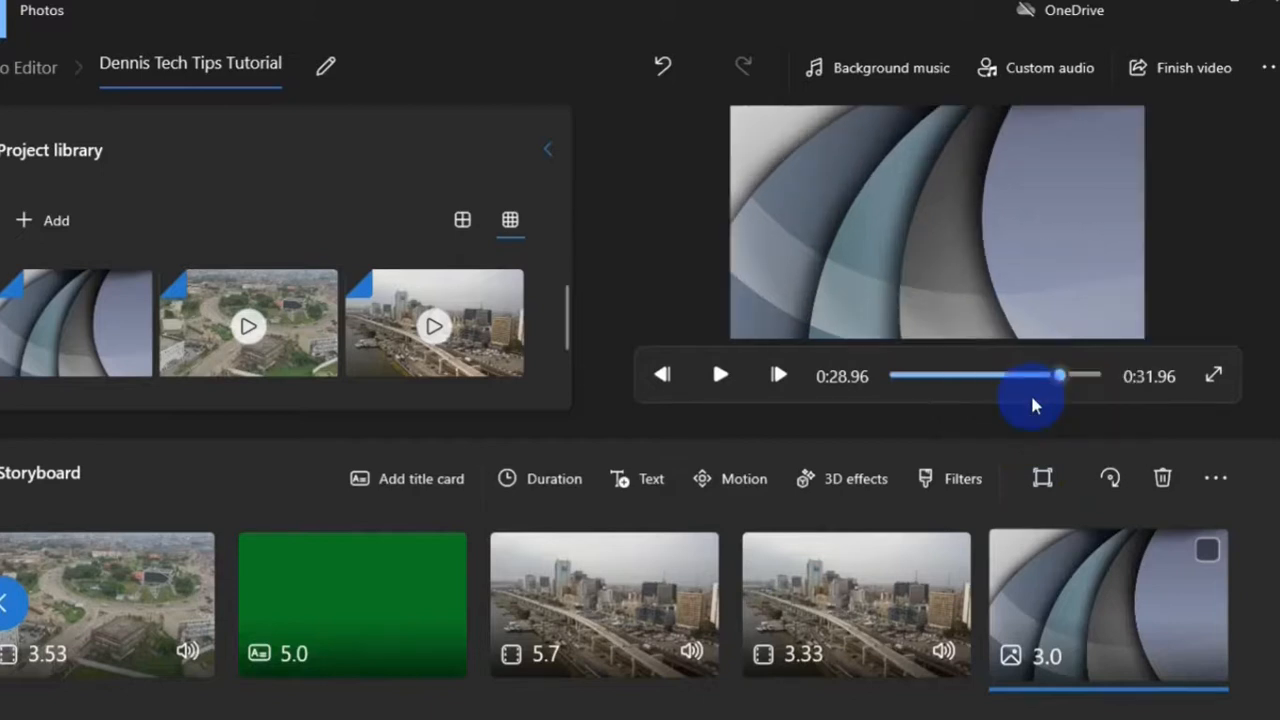
Add the text "The End" to the closing image in the Cartoon style with the centred layout.
left_click(645, 478)
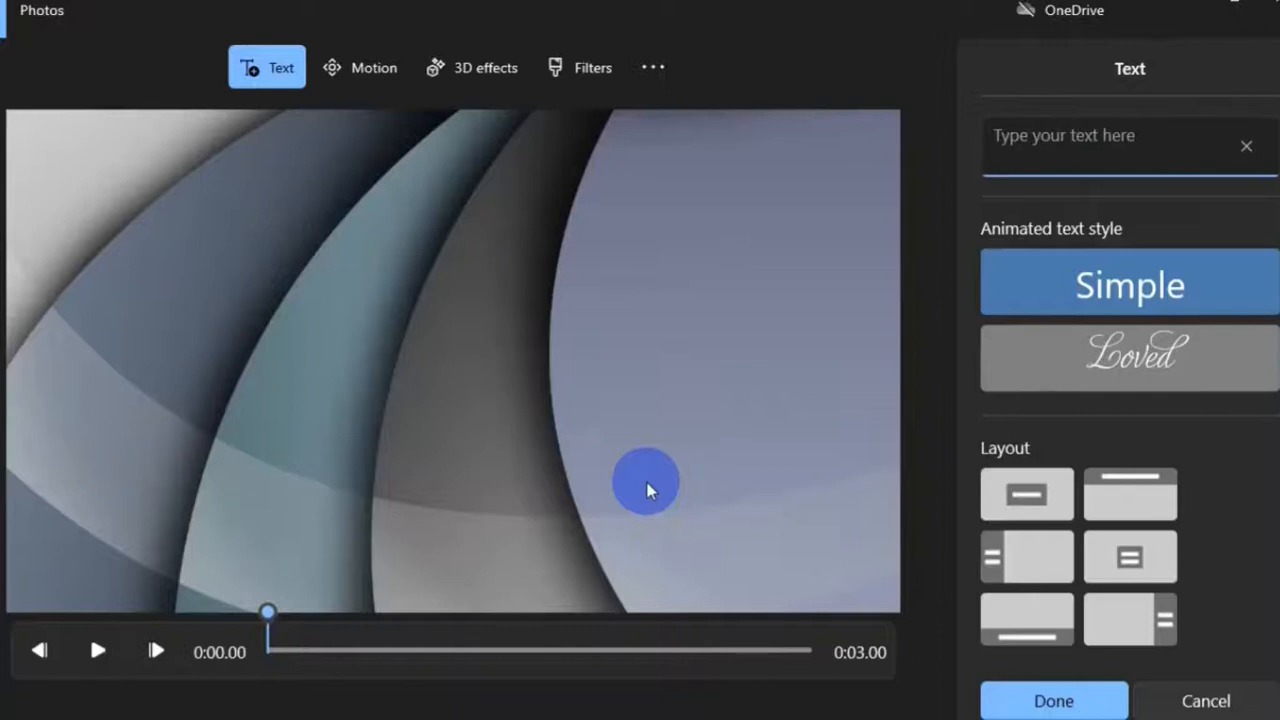
left_click(1085, 137)
type("The End")
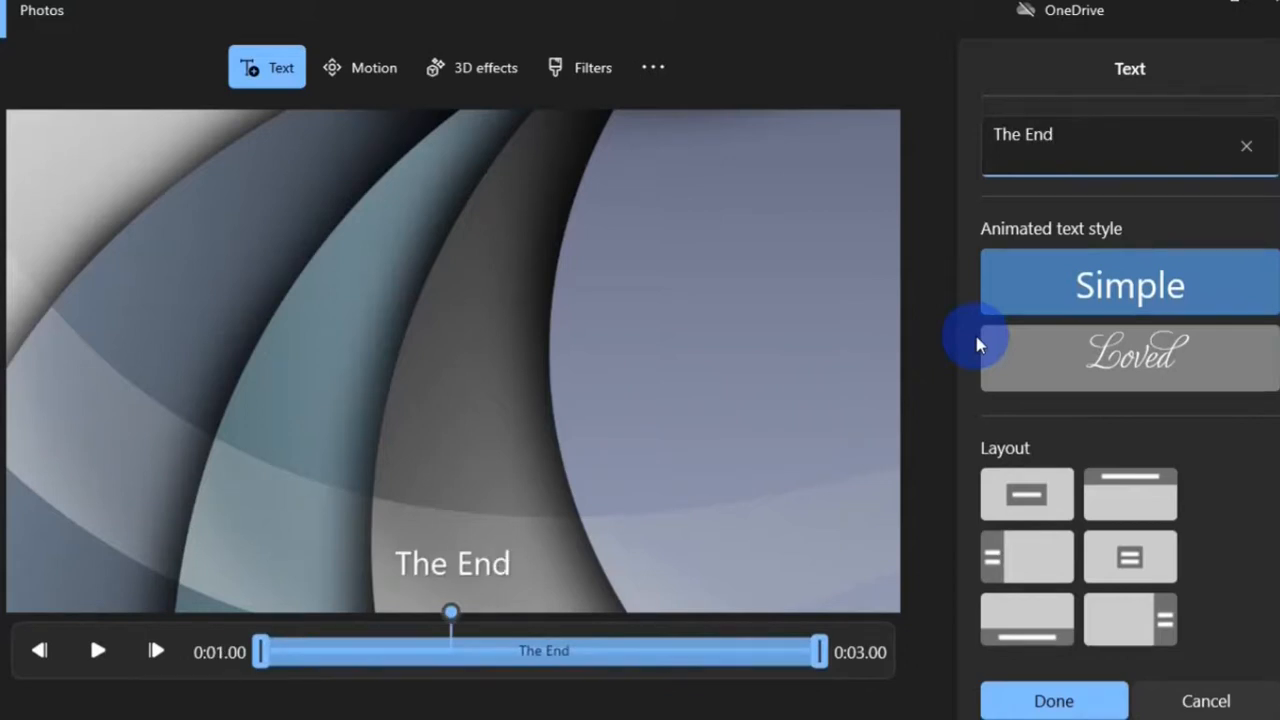
left_click_drag(1274, 218, 1271, 330)
left_click(1152, 205)
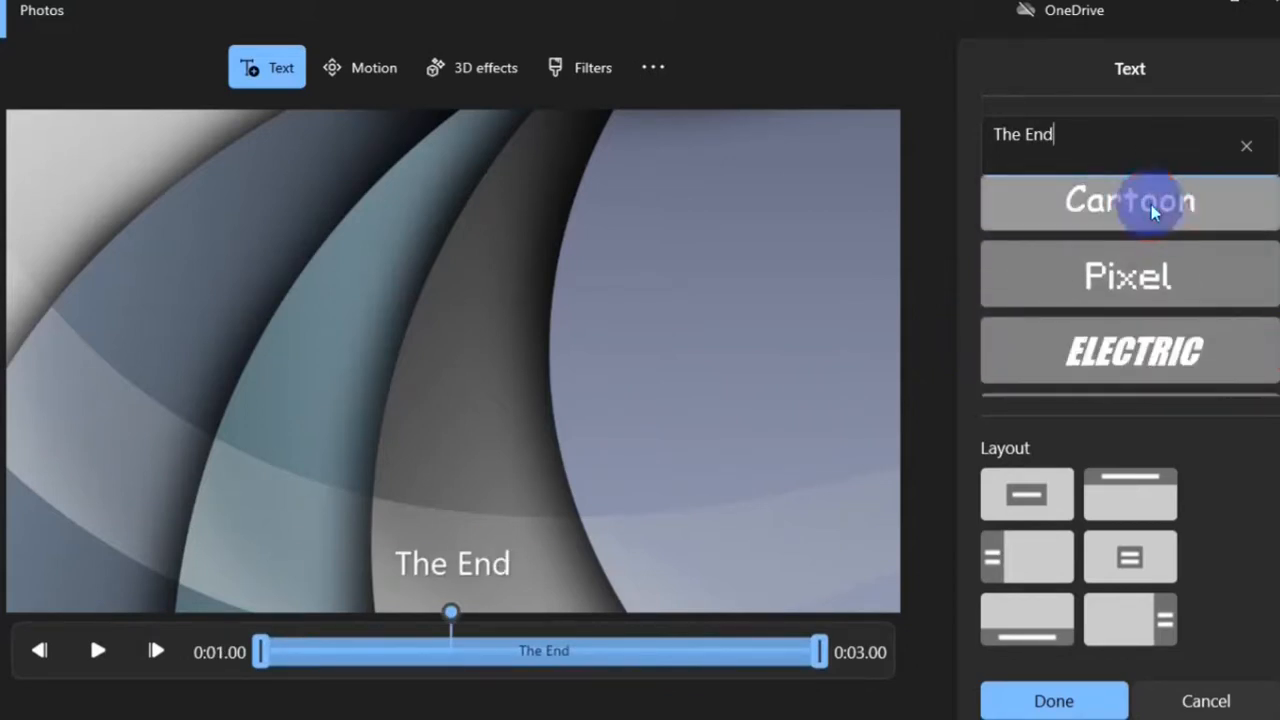
left_click(1026, 493)
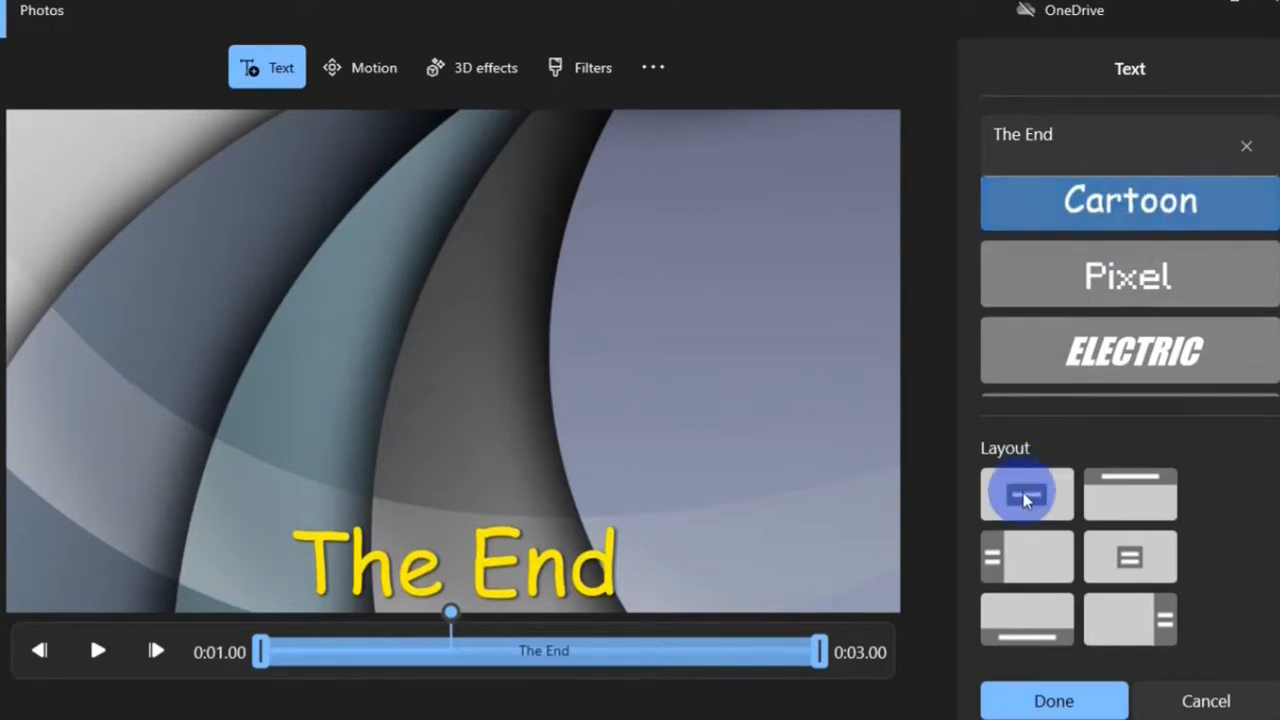
left_click(1052, 703)
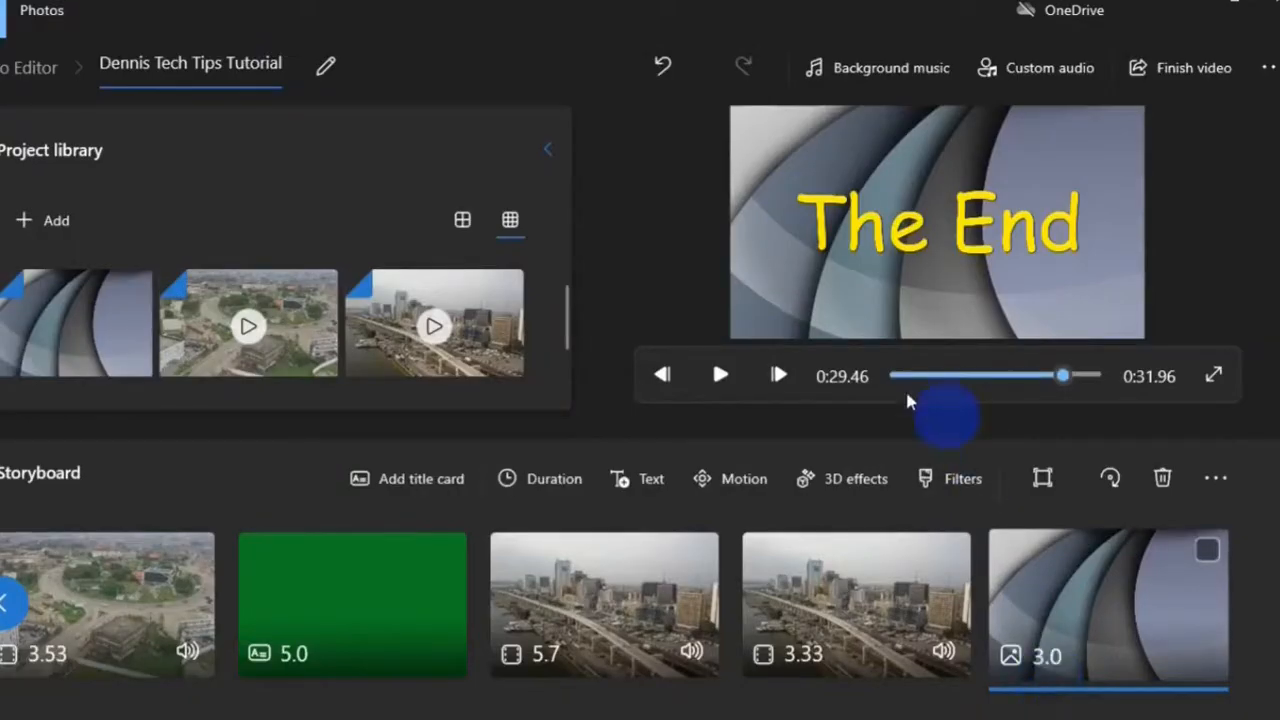
Play back the assembled video in full screen to check the title card, effects and clips, and return to the editor.
left_click(720, 375)
left_click(720, 375)
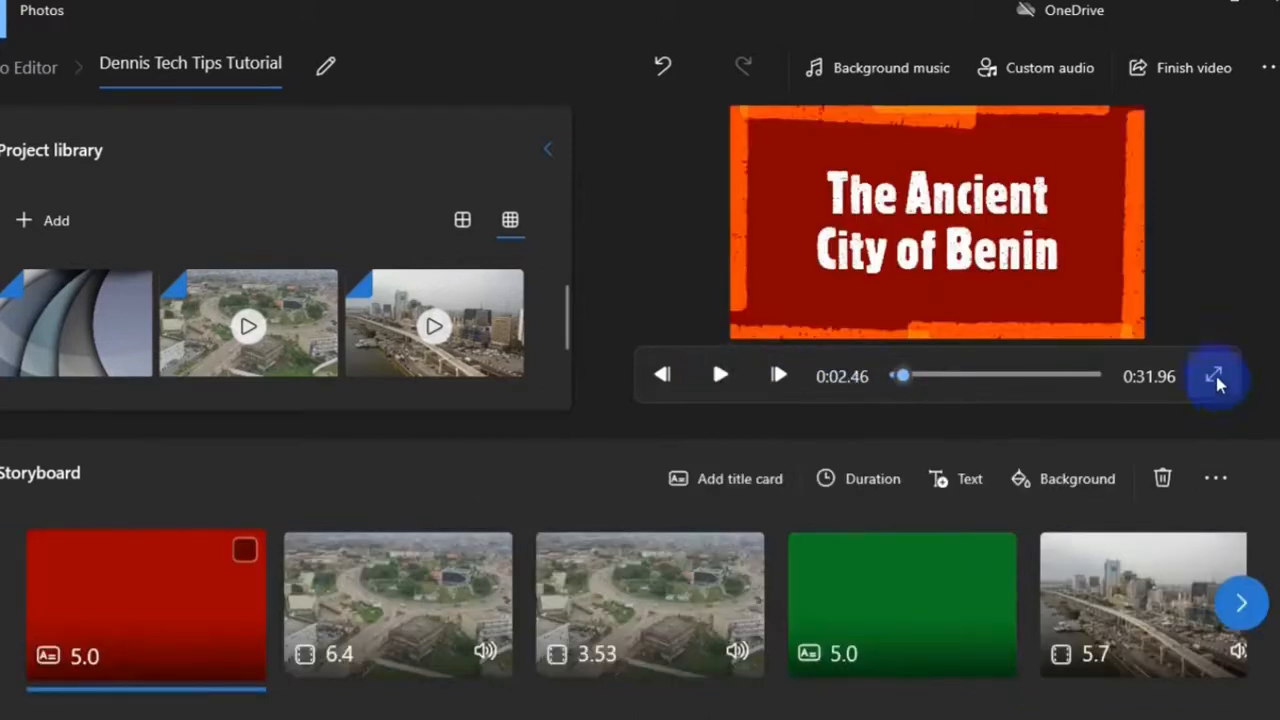
left_click(1214, 376)
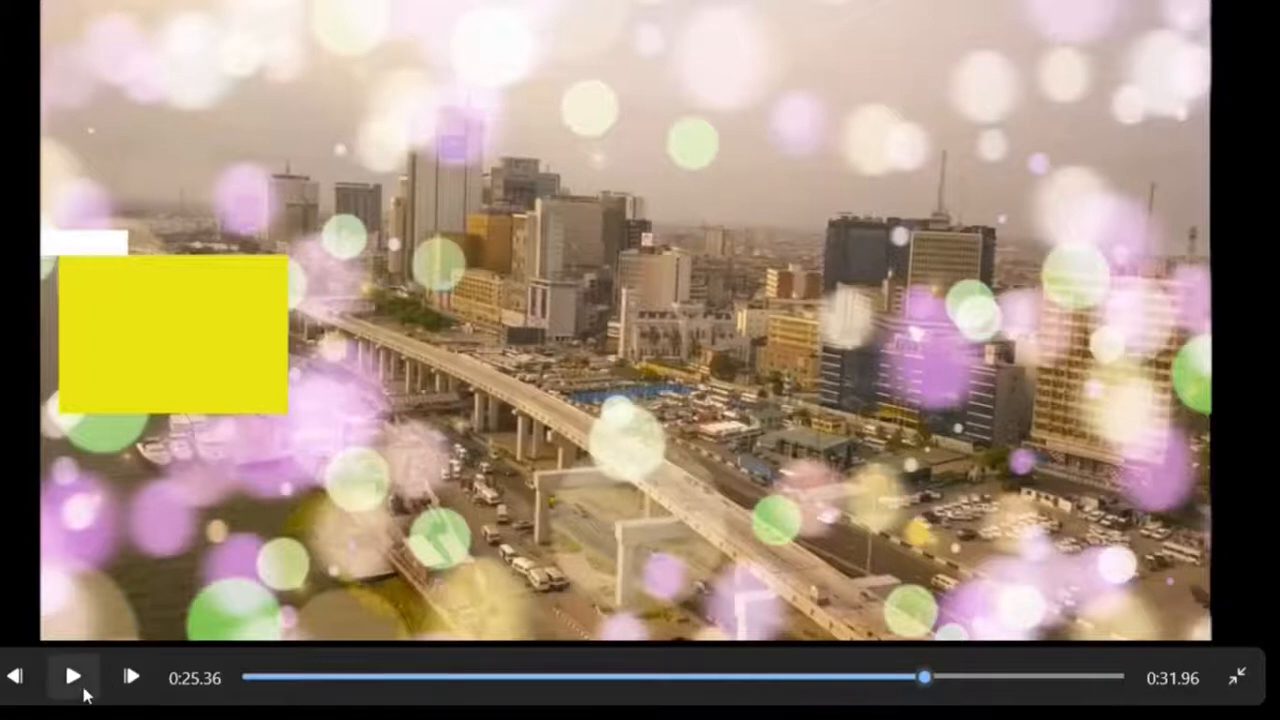
left_click(73, 679)
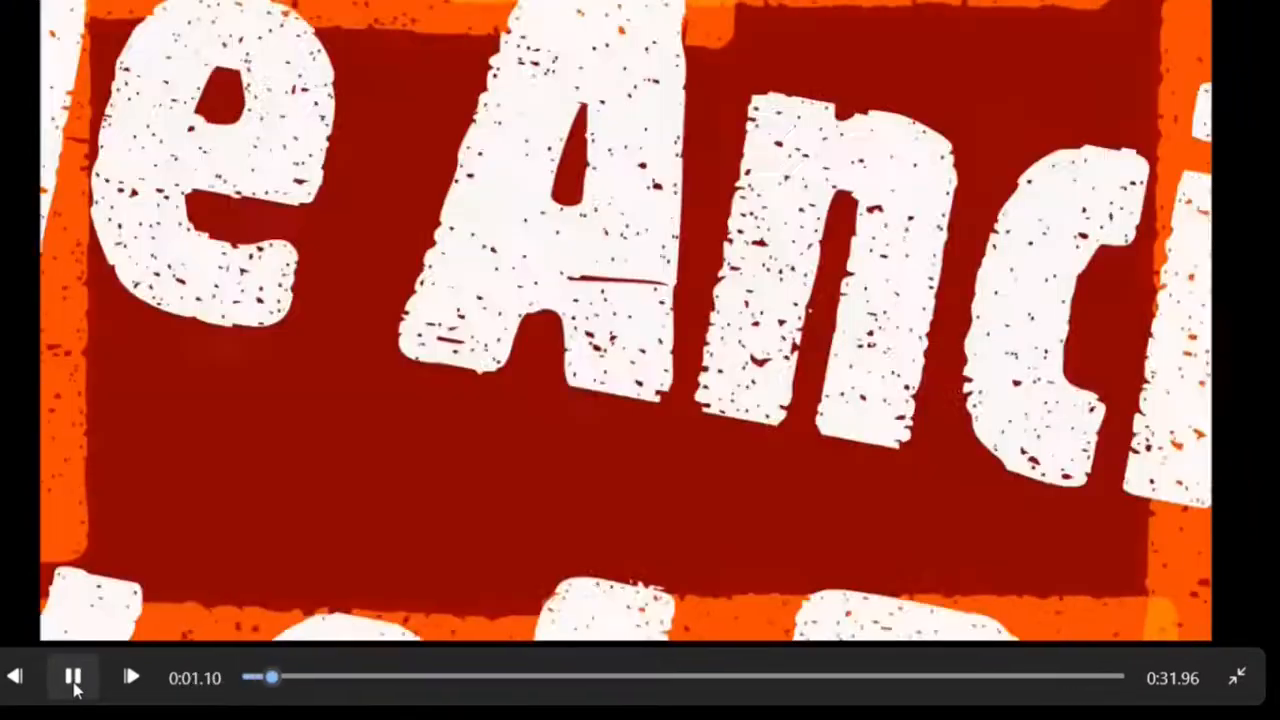
left_click(72, 678)
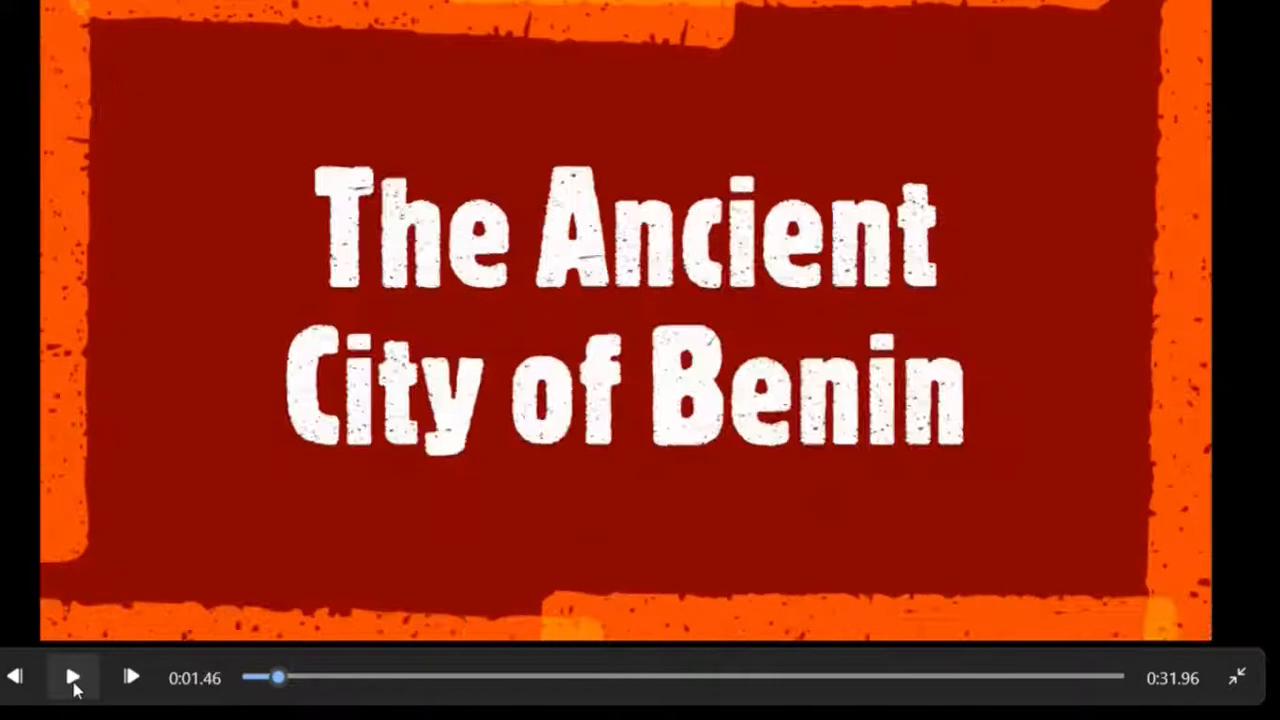
left_click(1237, 678)
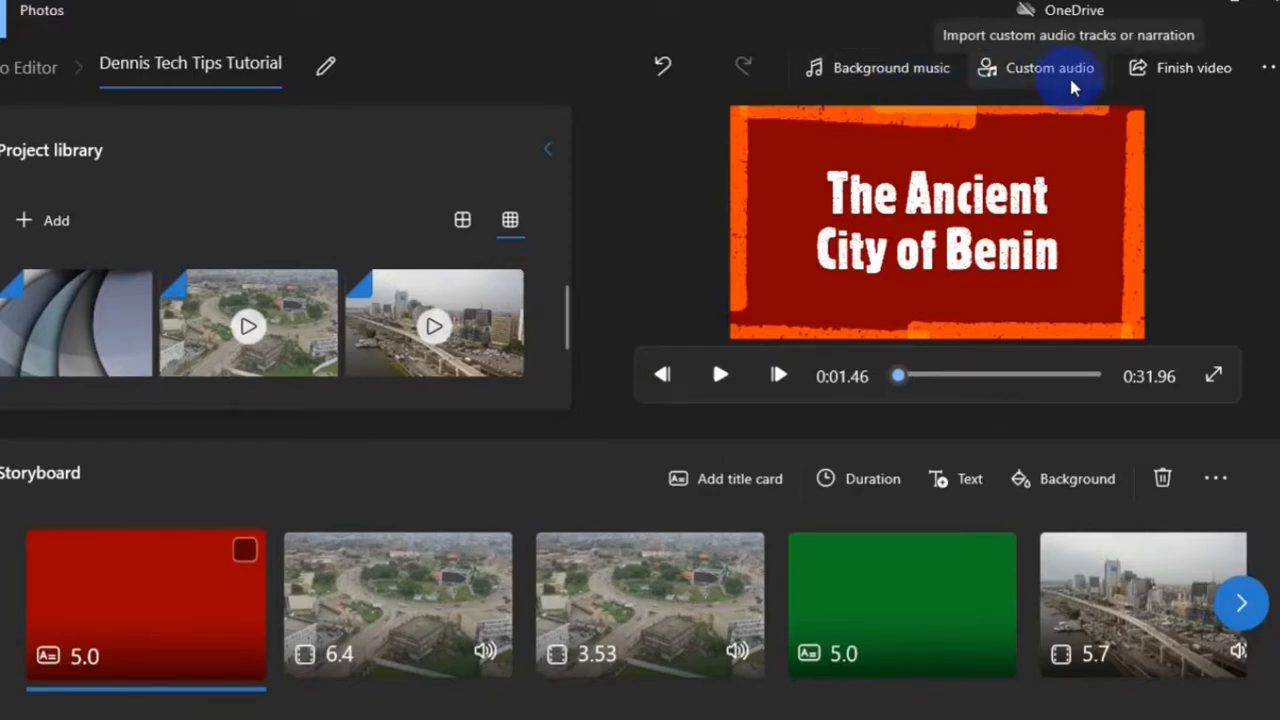
Try out the Anodised background music track with the beat sync and music volume options, and discard the selection.
left_click(904, 69)
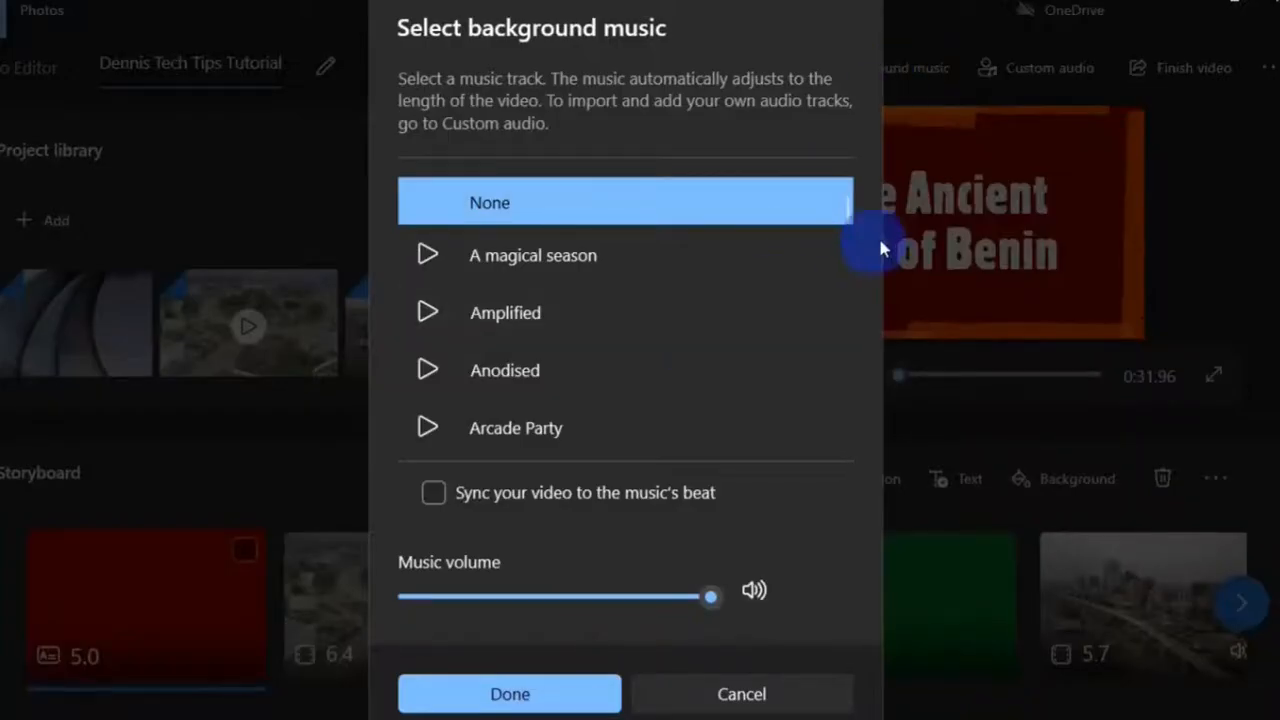
mouse_move(849, 205)
left_mouse_down()
mouse_move(849, 331)
mouse_move(852, 205)
left_mouse_up()
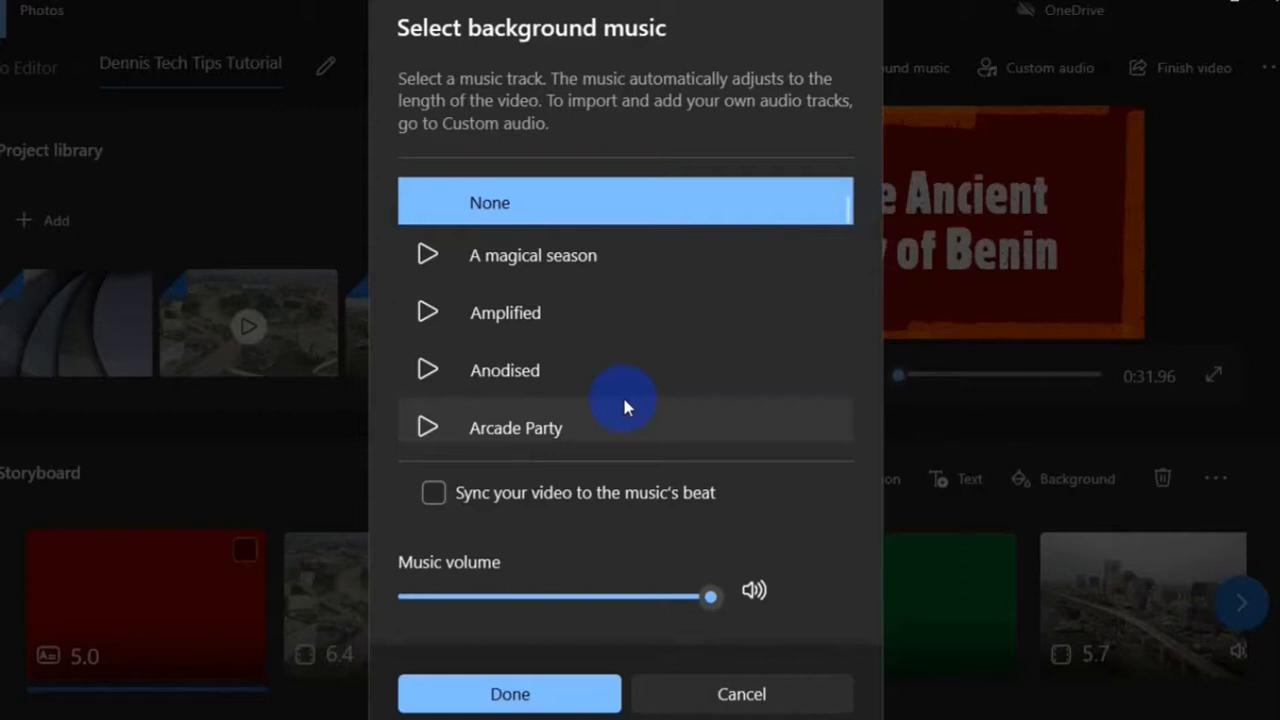
left_click(428, 370)
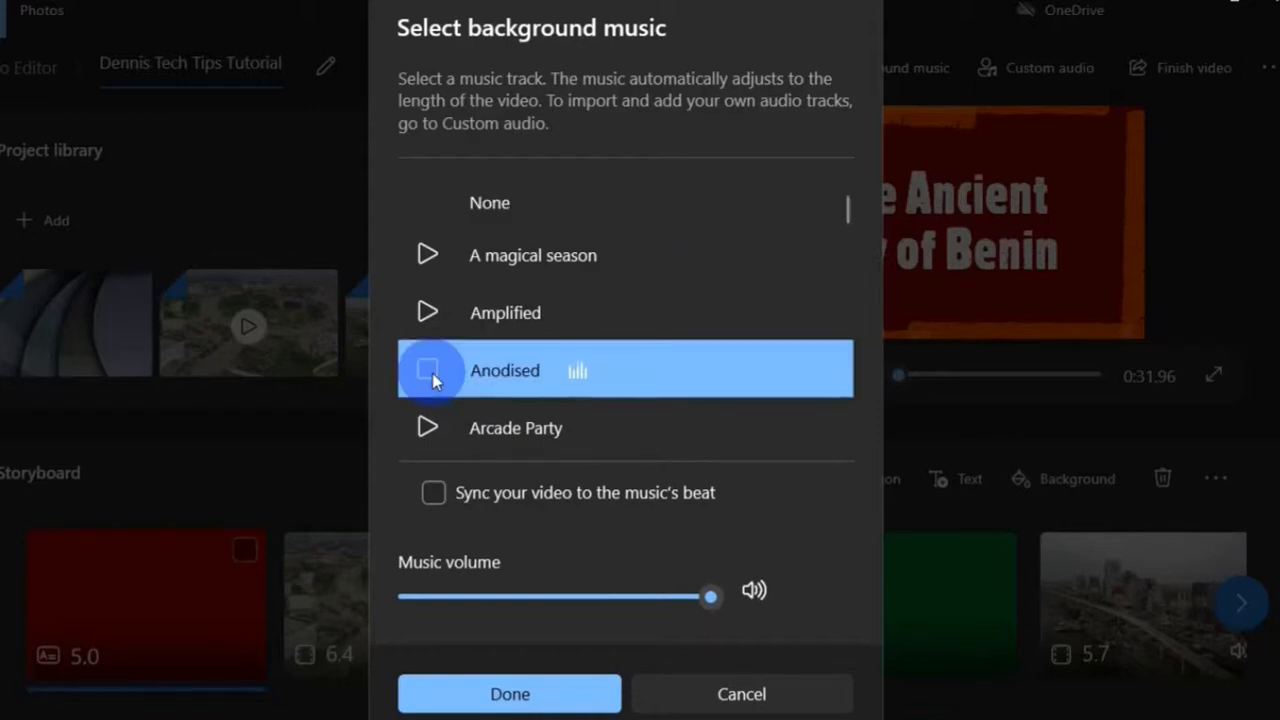
left_click(430, 371)
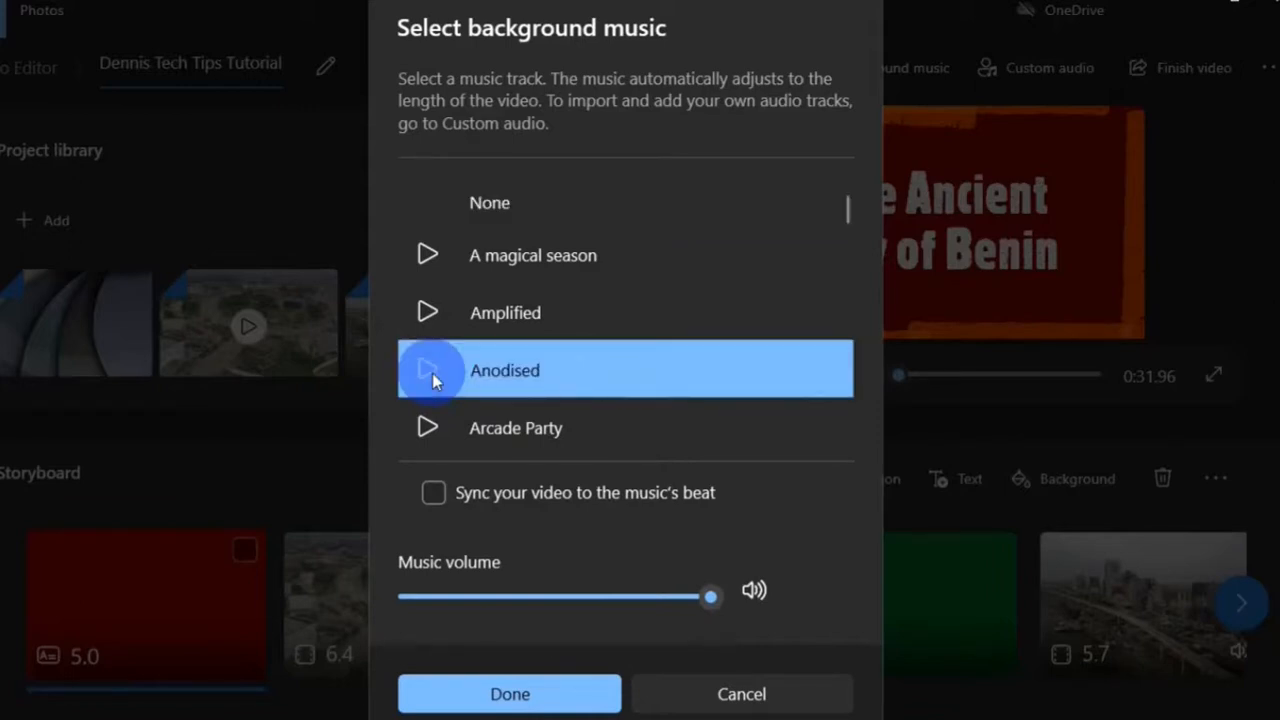
left_click(432, 491)
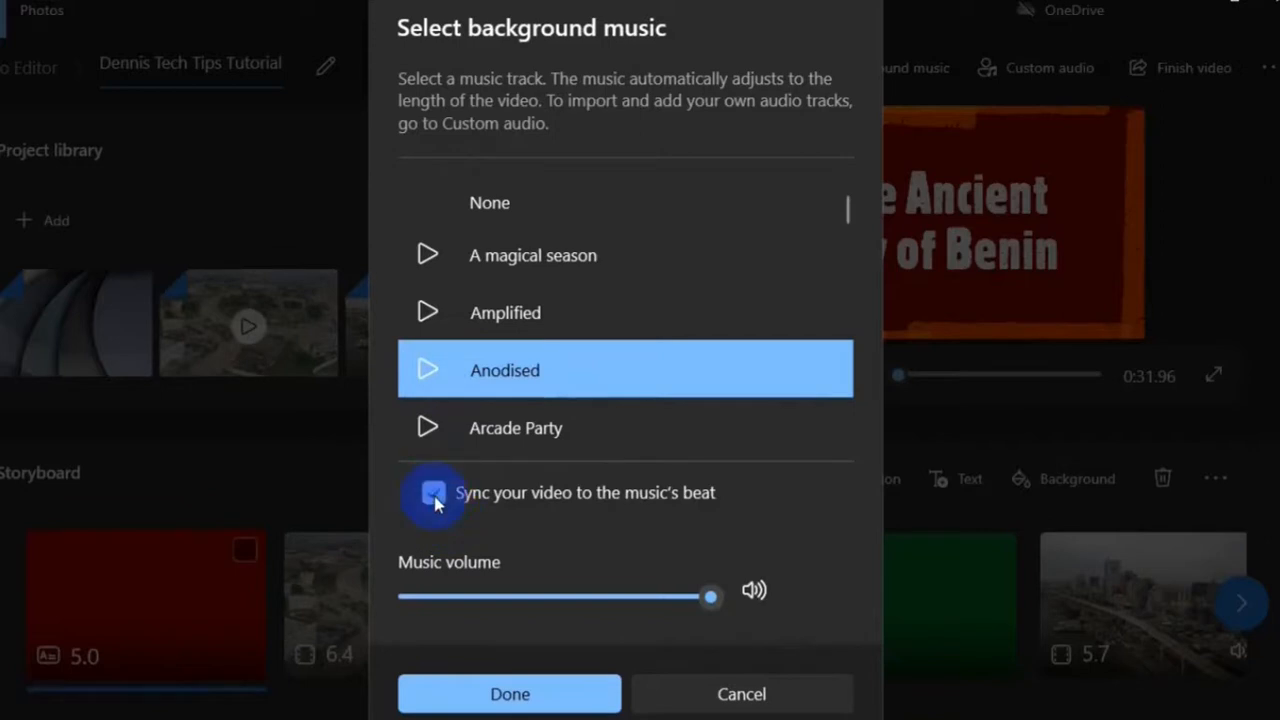
left_click_drag(710, 597, 584, 597)
left_click_drag(777, 617, 822, 609)
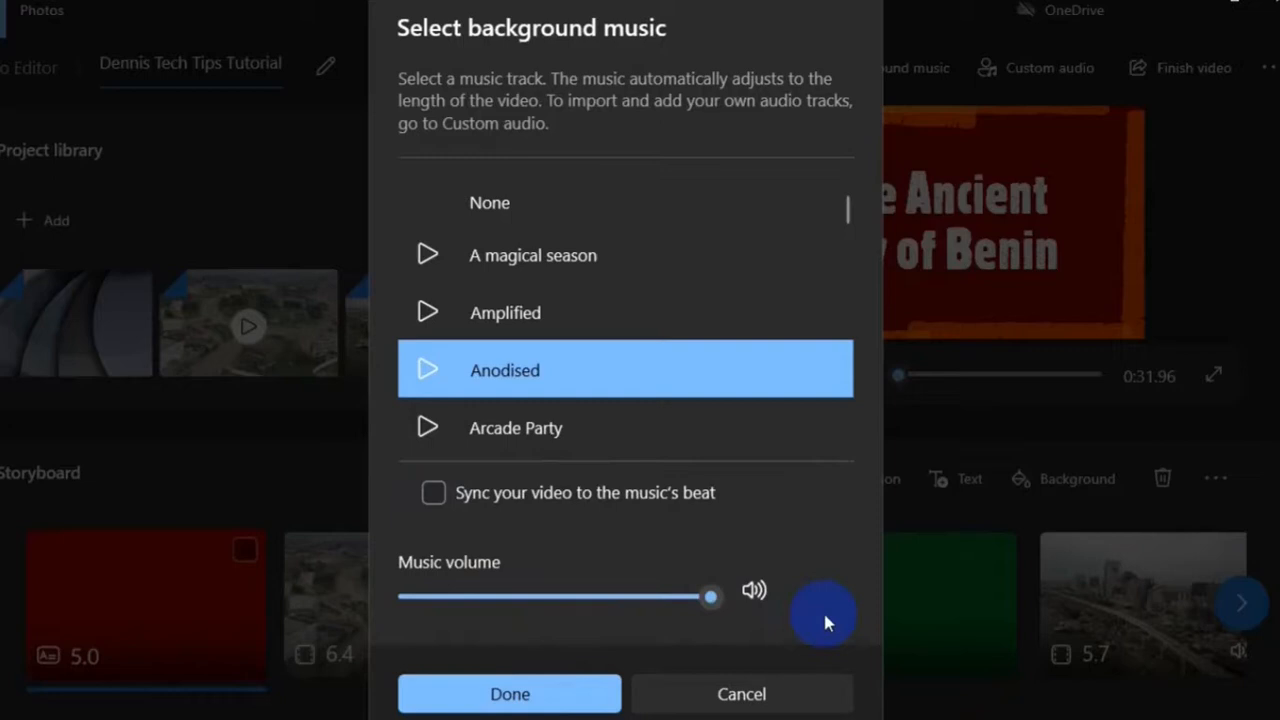
left_click(510, 694)
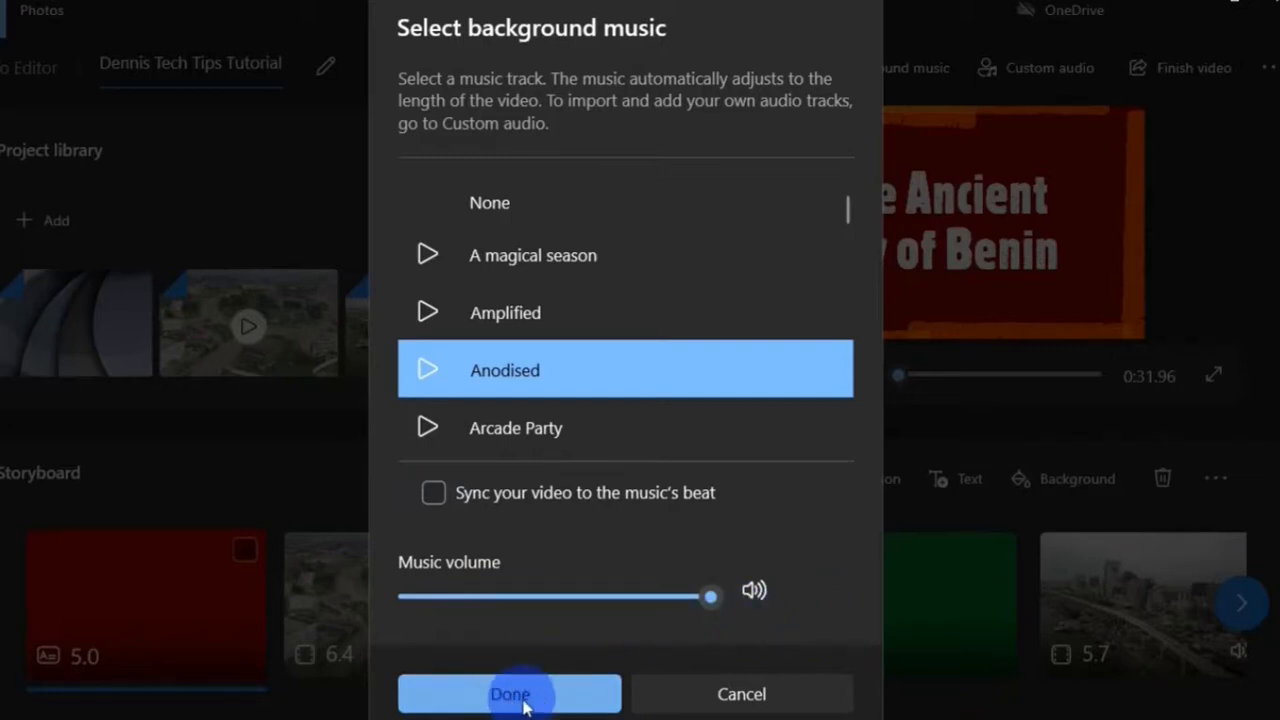
left_click(715, 706)
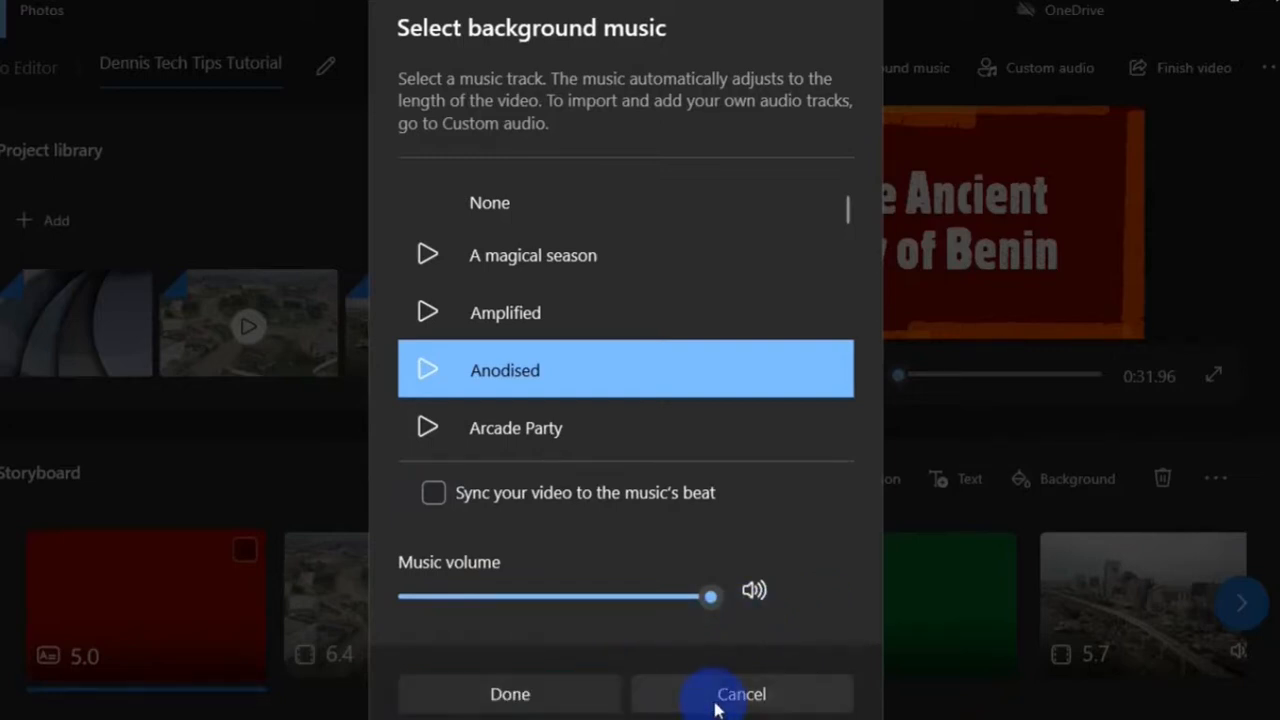
Add the epic-2378 audio file from the Desktop to the video as custom audio.
left_click(1034, 78)
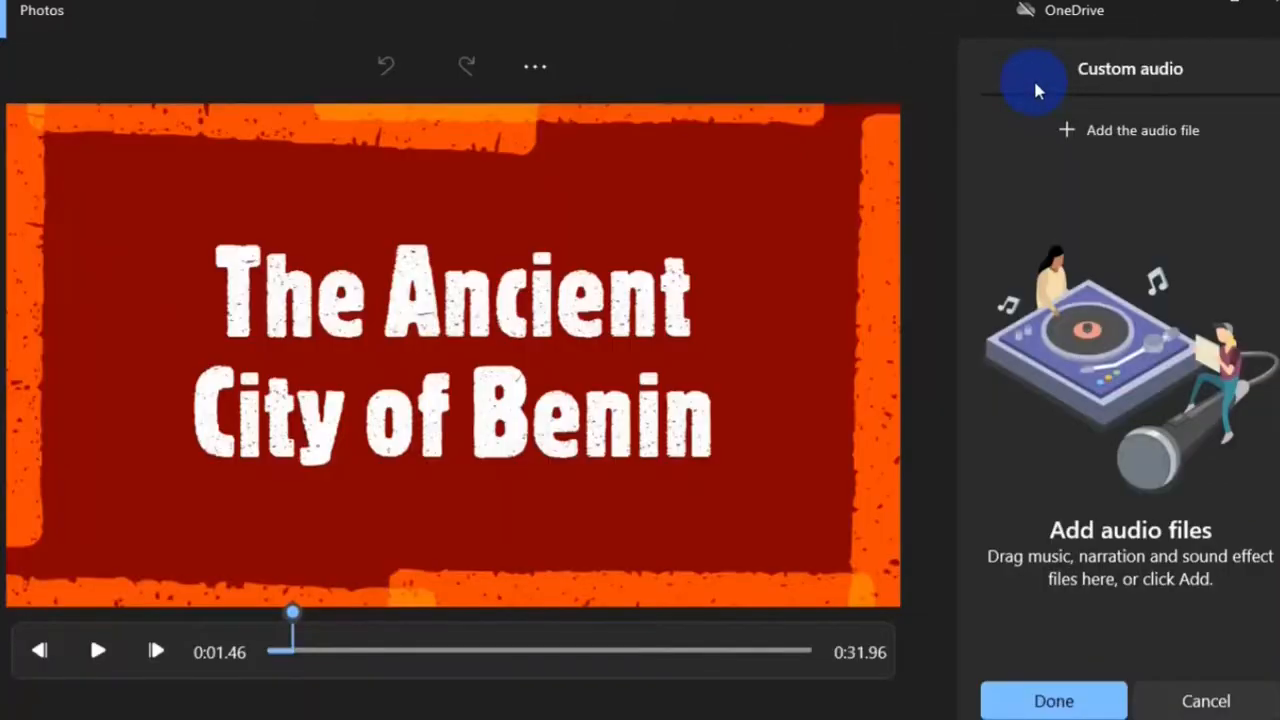
left_click(1066, 130)
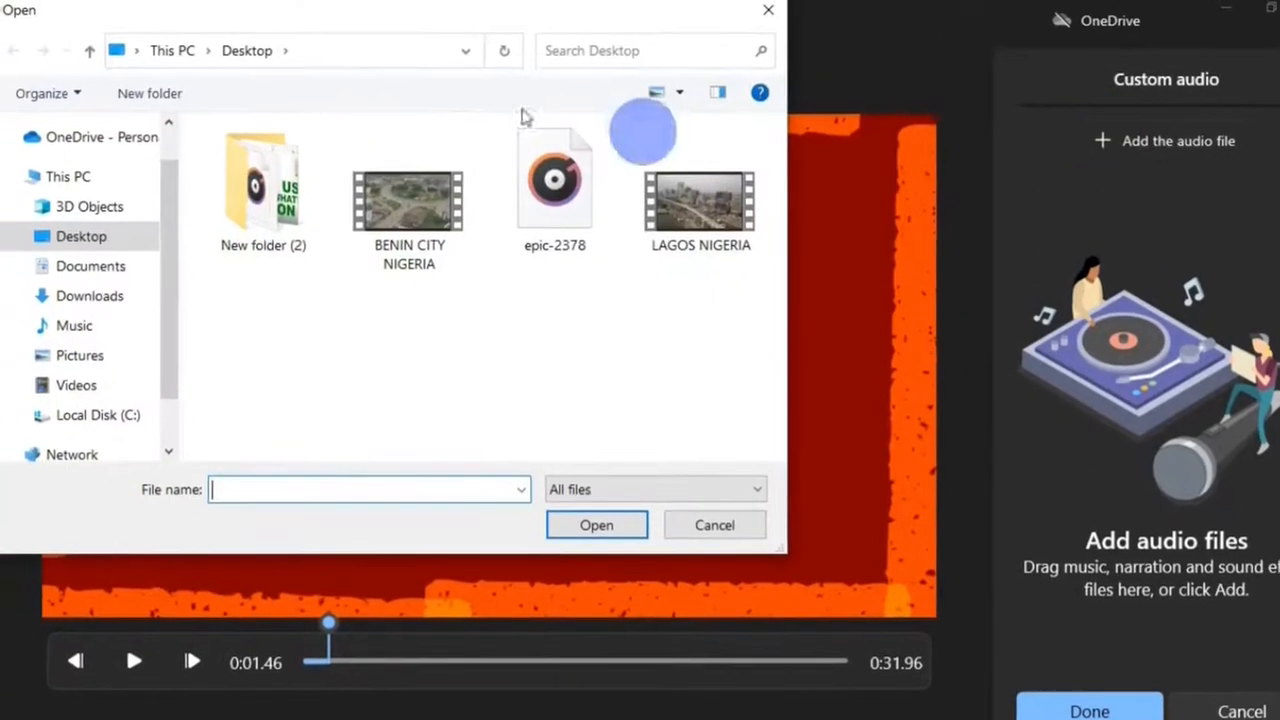
left_click(90, 238)
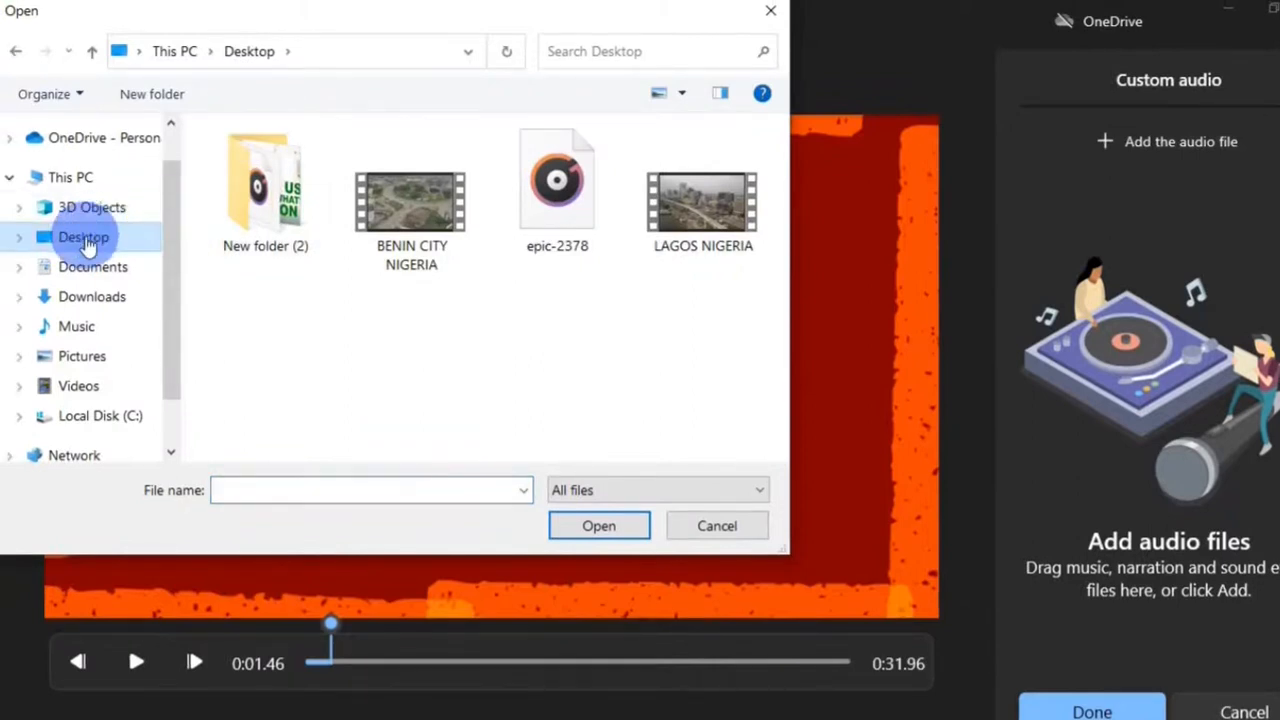
left_click(560, 230)
left_click(592, 522)
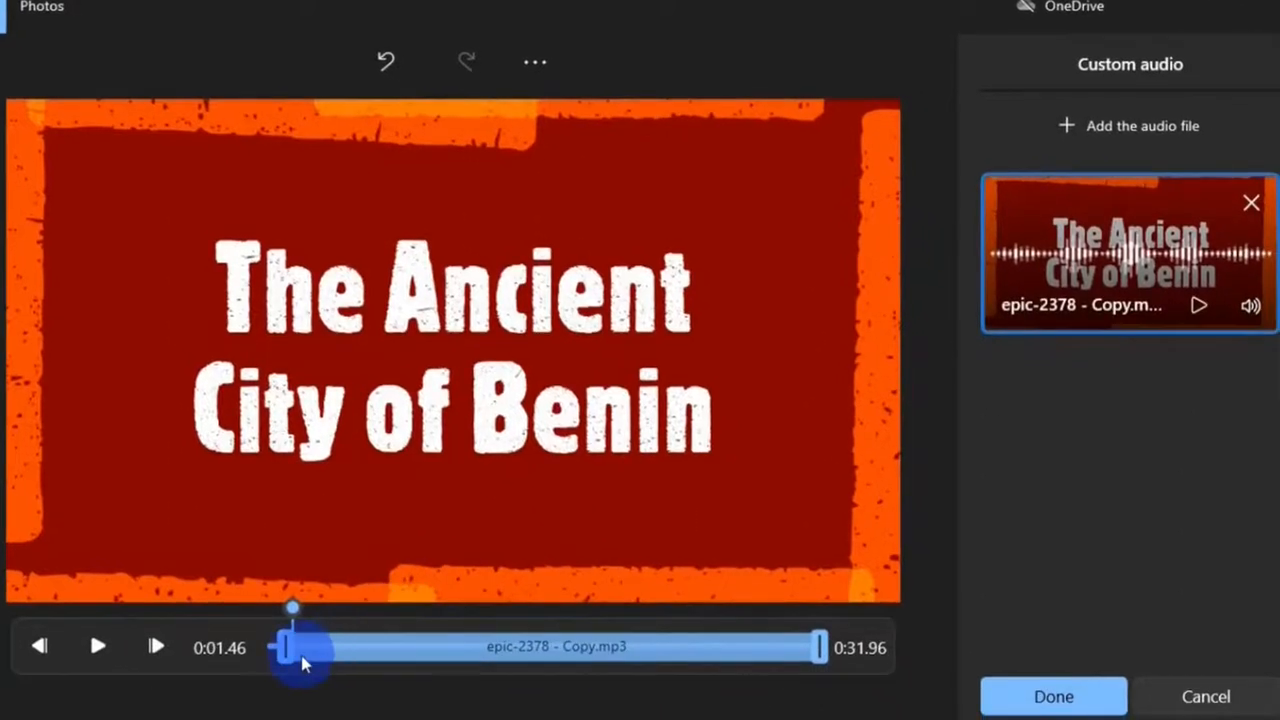
Try trimming the audio track at both ends, restore its full span, and open its volume and fade options.
left_click_drag(288, 650, 395, 650)
left_click_drag(820, 650, 725, 660)
left_click_drag(395, 650, 263, 654)
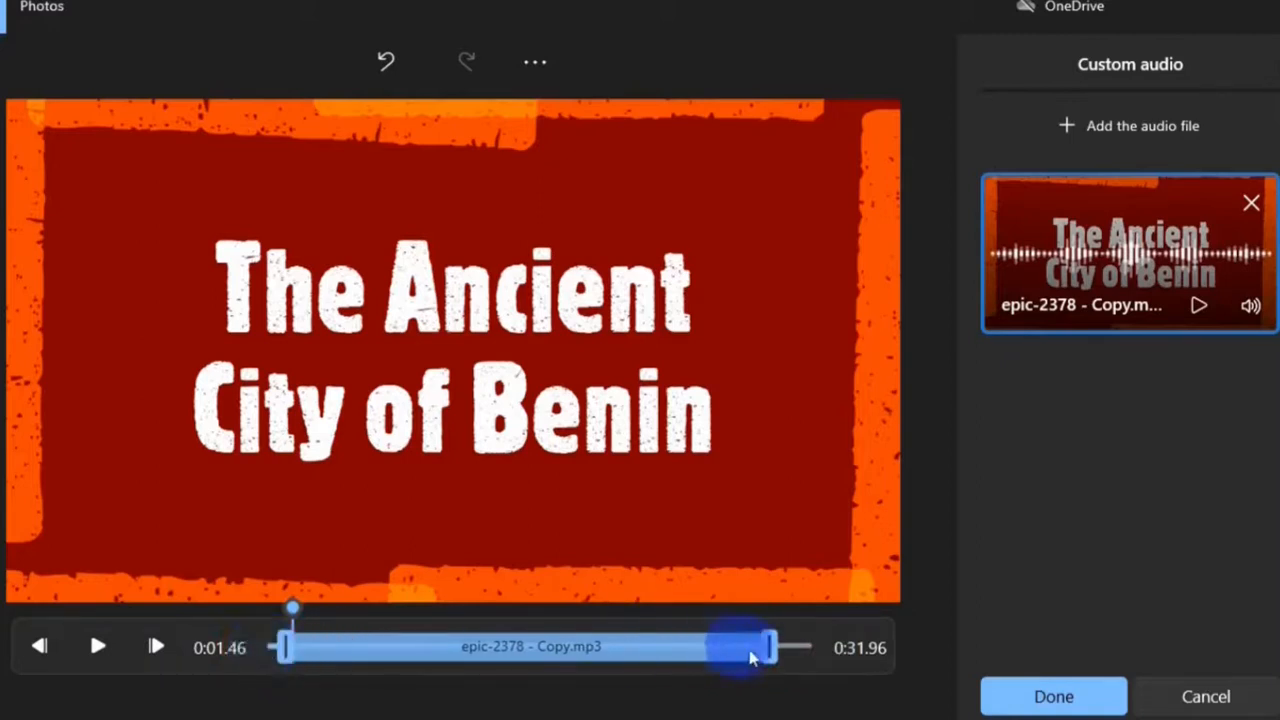
left_click_drag(769, 651, 840, 660)
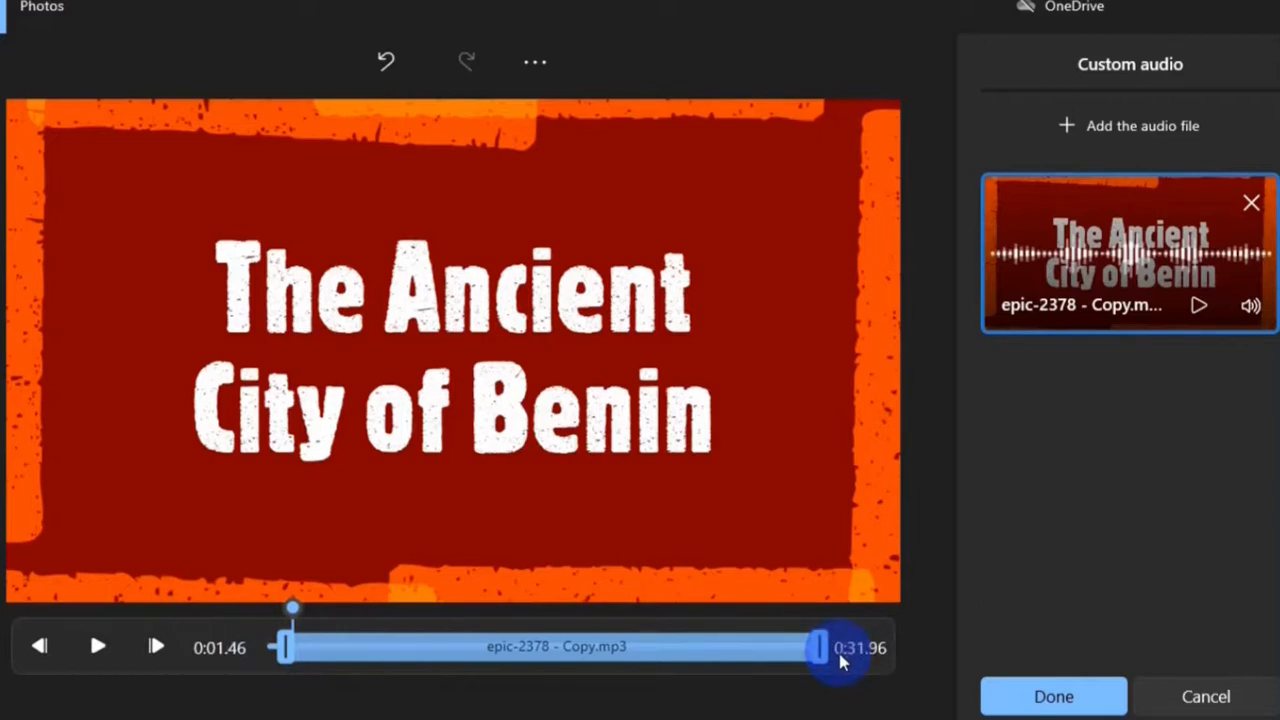
left_click(1250, 306)
left_click_drag(1205, 306, 1243, 318)
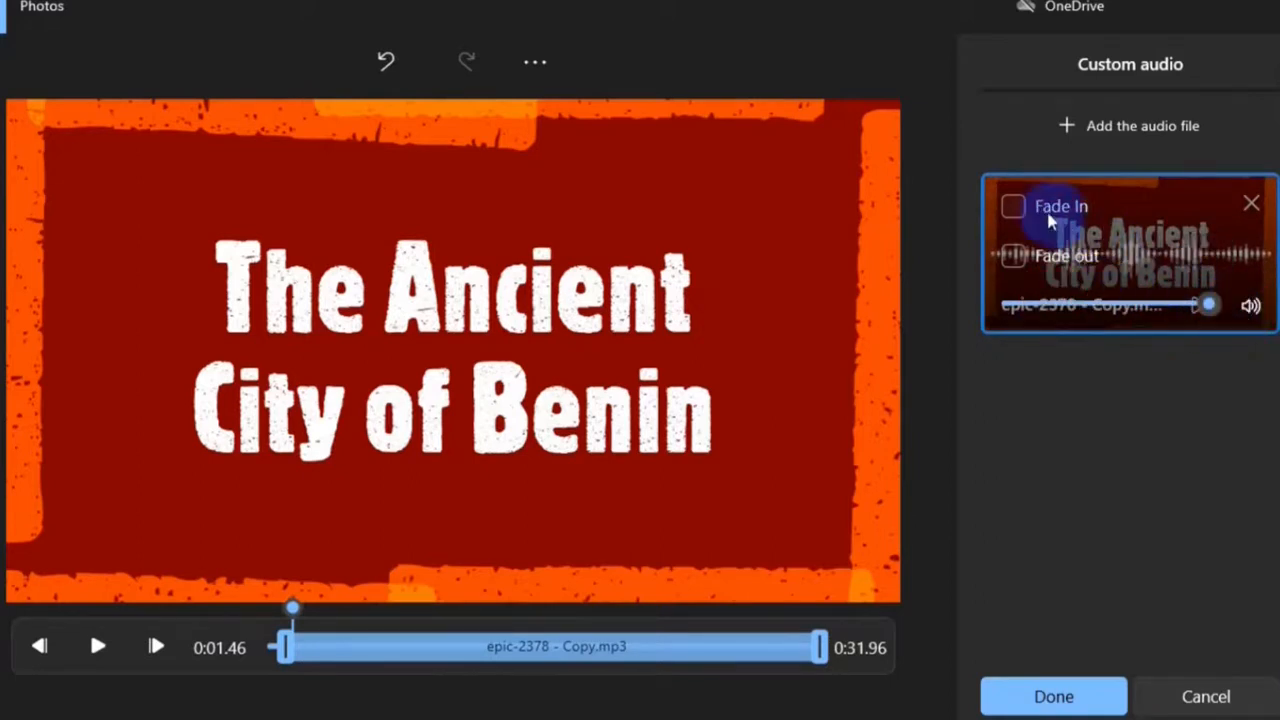
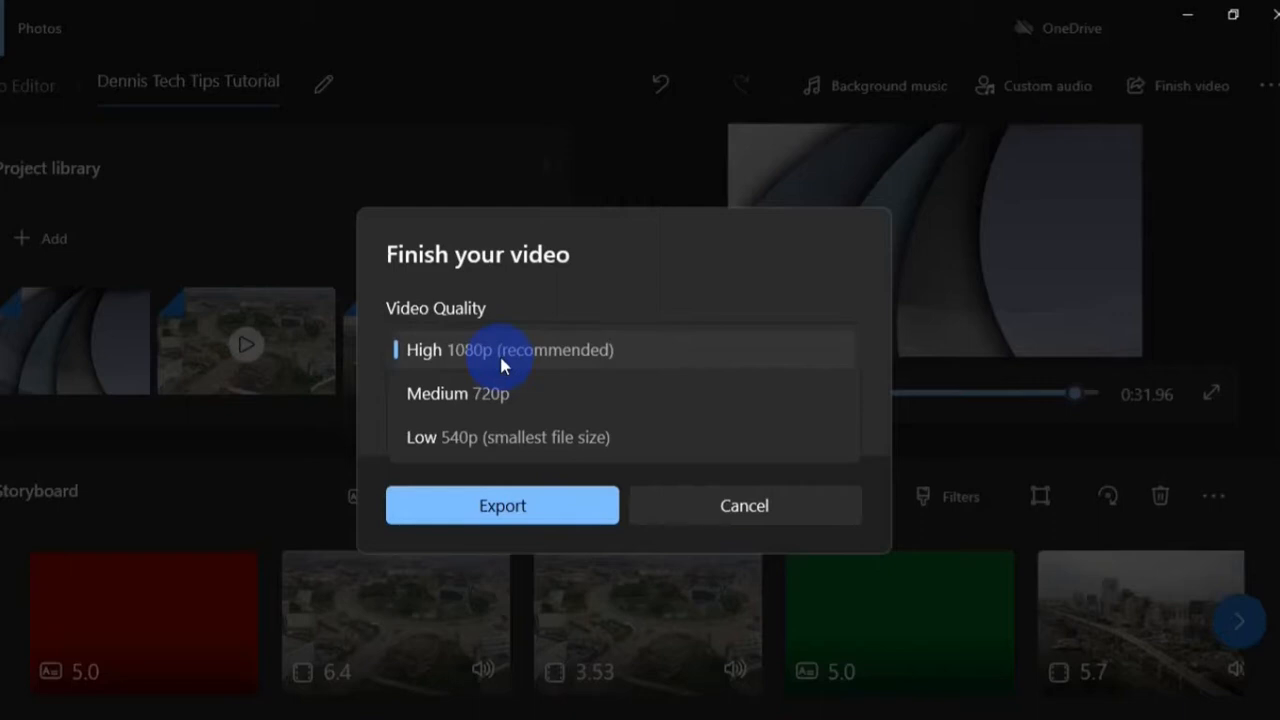
Export the finished video to the Desktop in High 1080p quality.
left_click(502, 363)
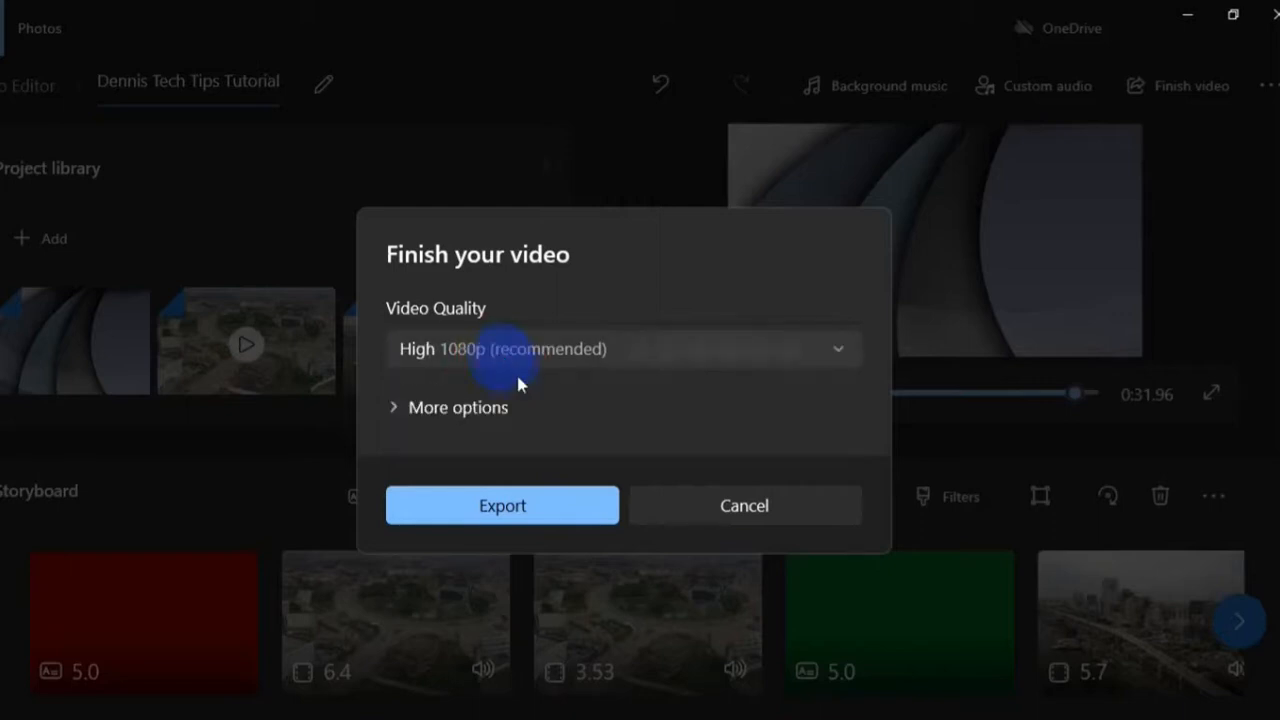
left_click(512, 512)
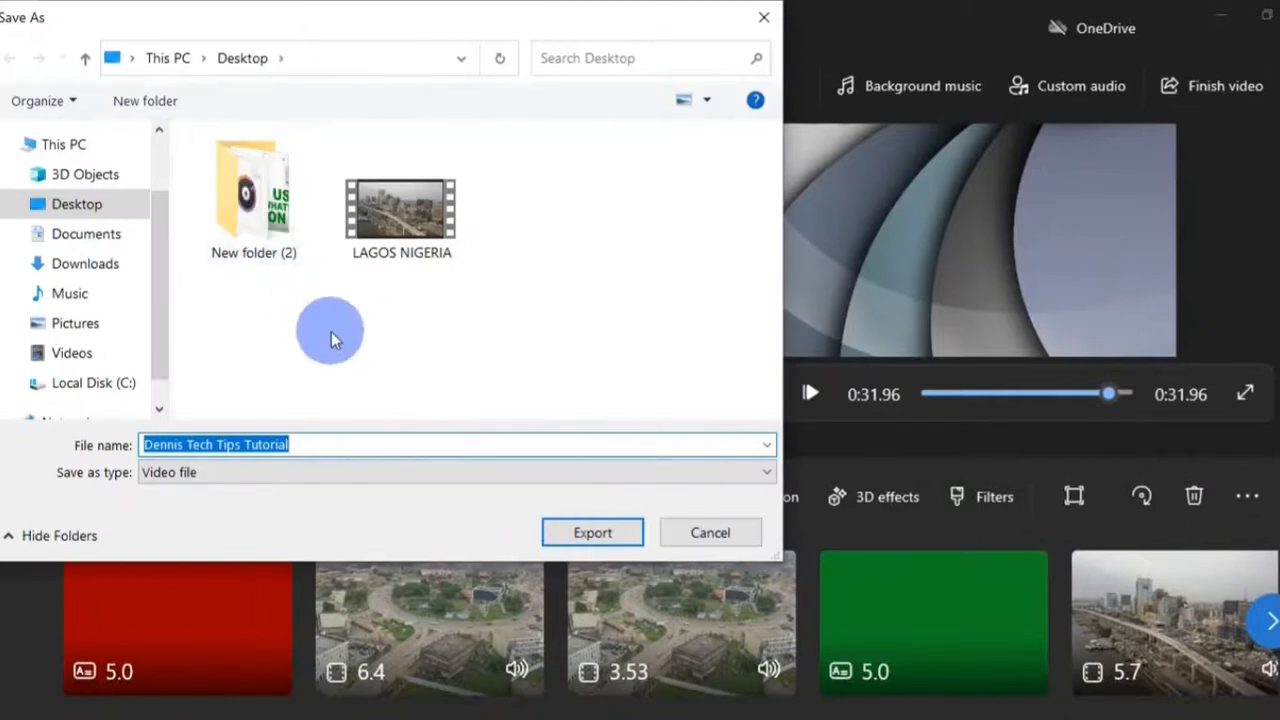
left_click(68, 208)
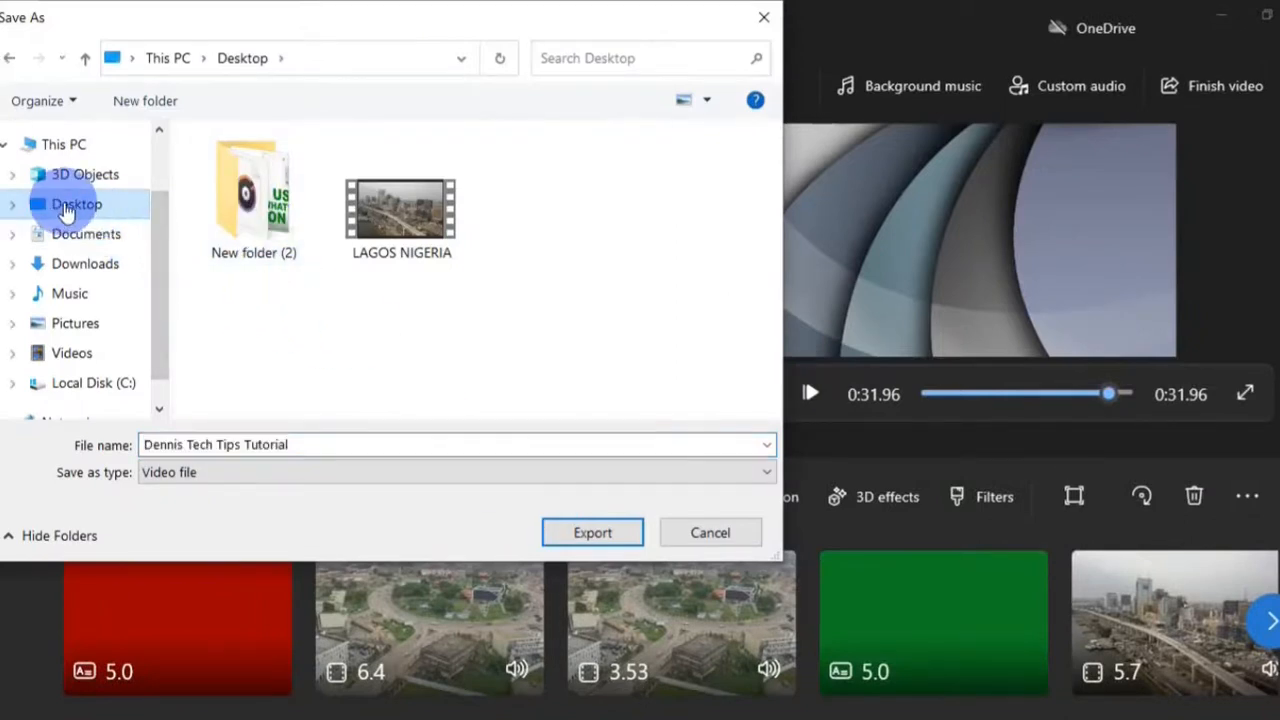
left_click(621, 534)
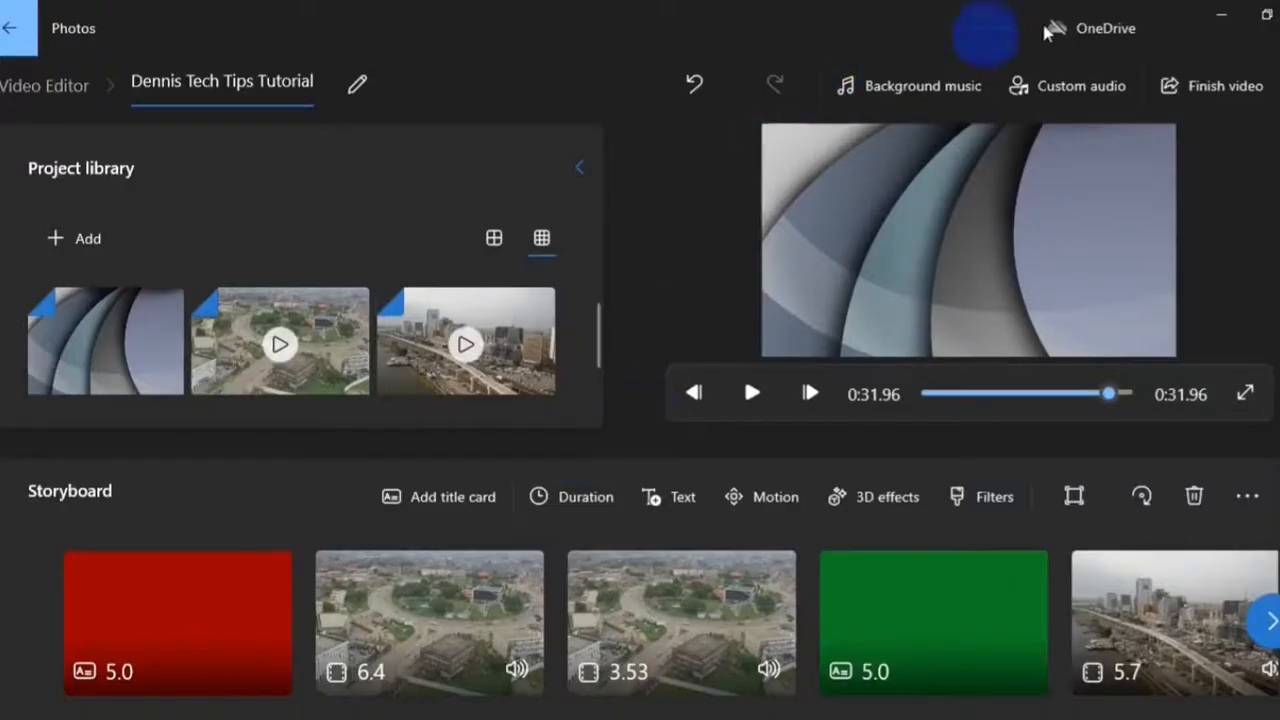
left_click(1216, 20)
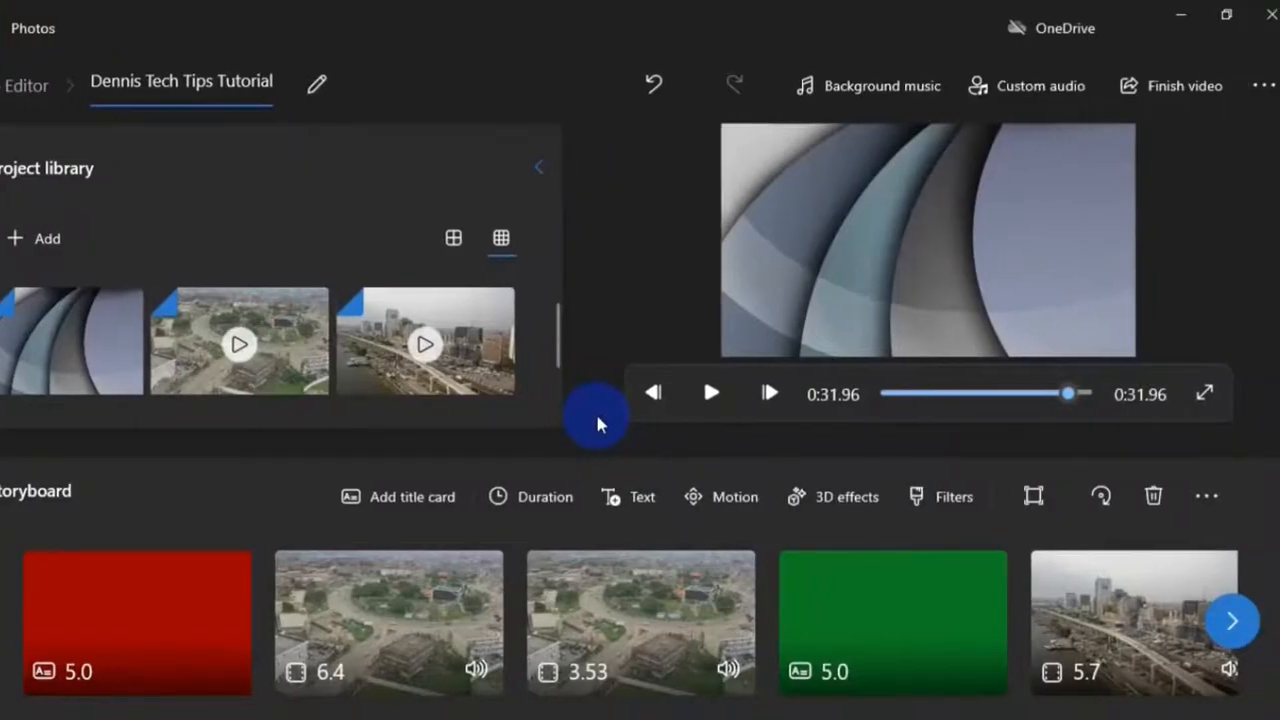
Preview the Adventure and Classic video themes without applying either one.
left_click(1264, 88)
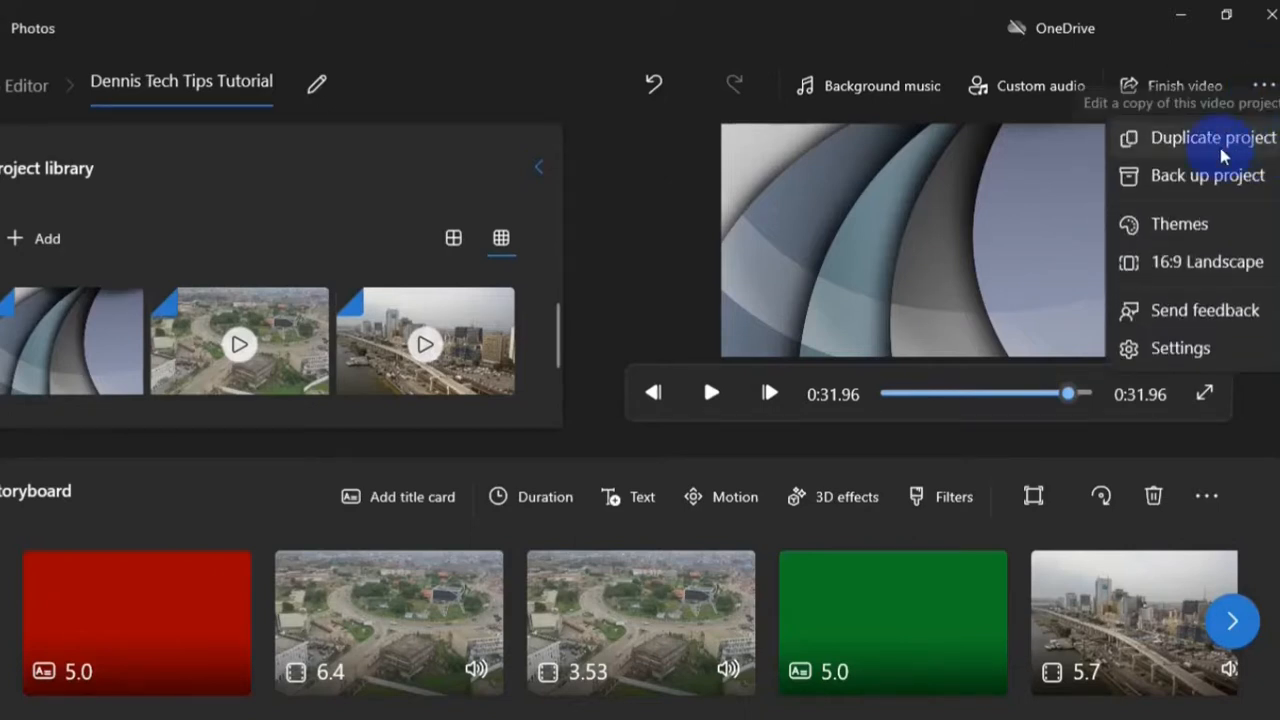
left_click(1221, 226)
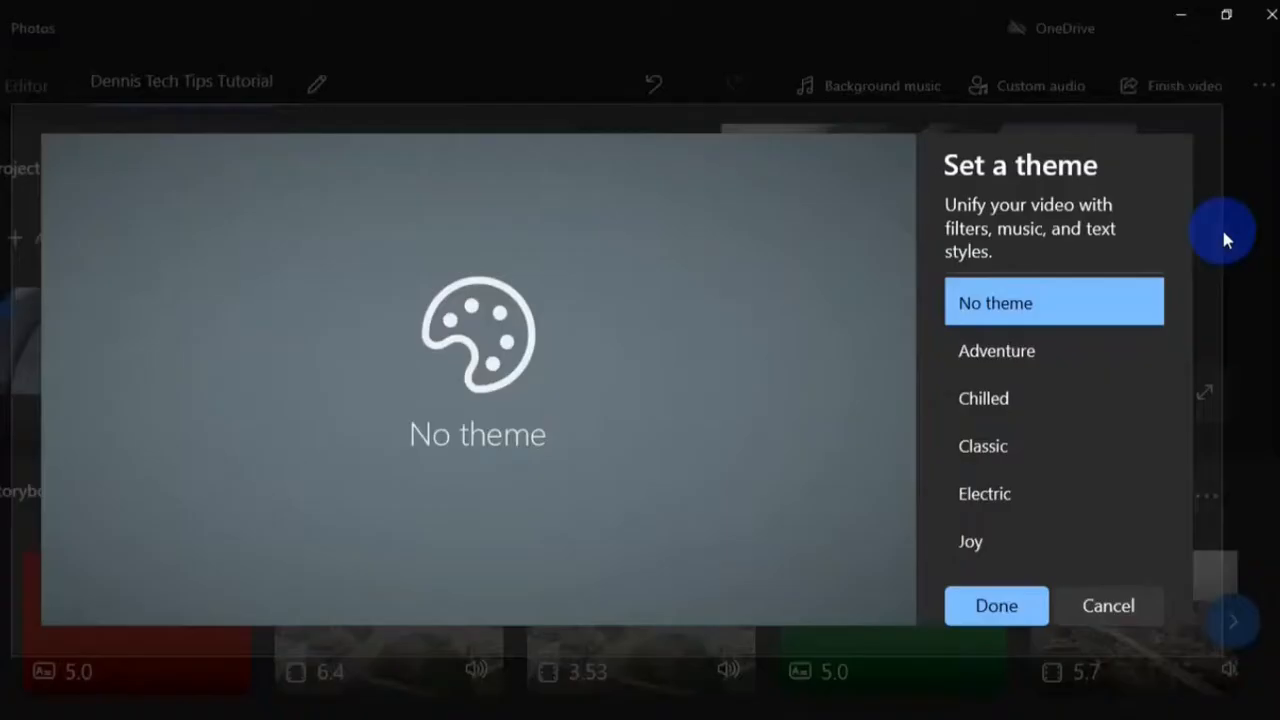
left_click(1033, 364)
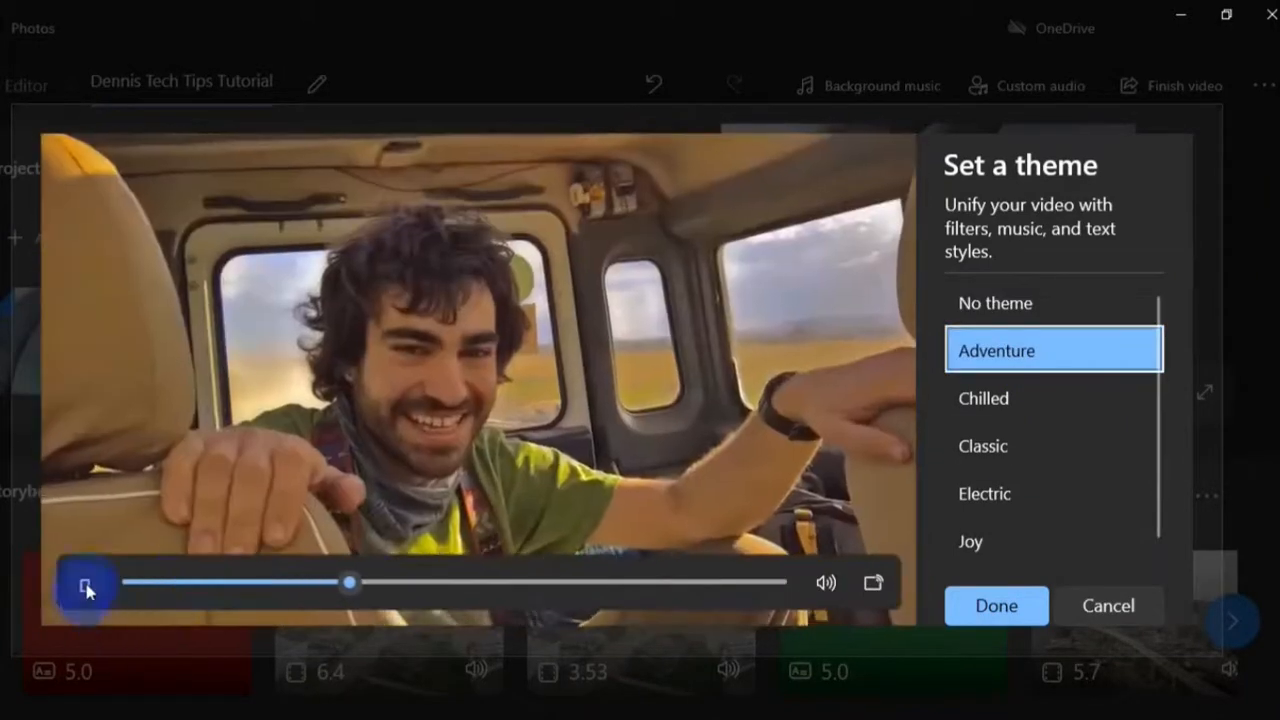
left_click(86, 589)
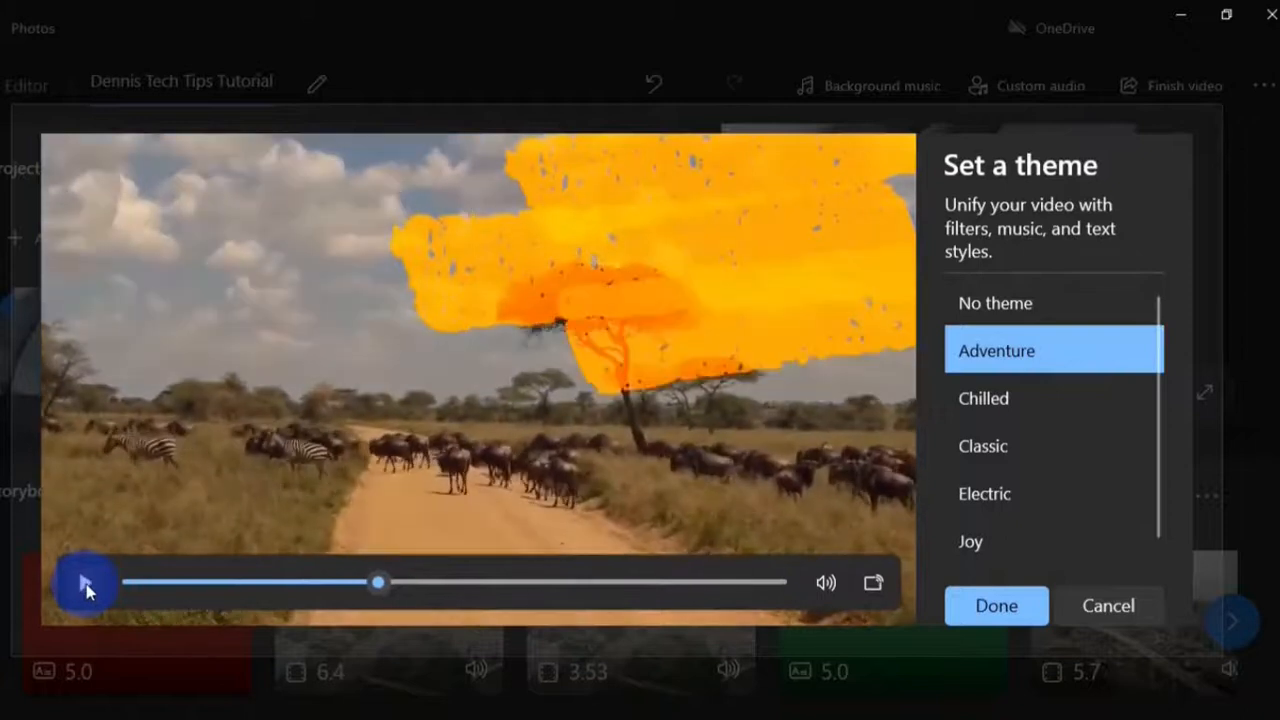
left_click_drag(1156, 349, 1154, 463)
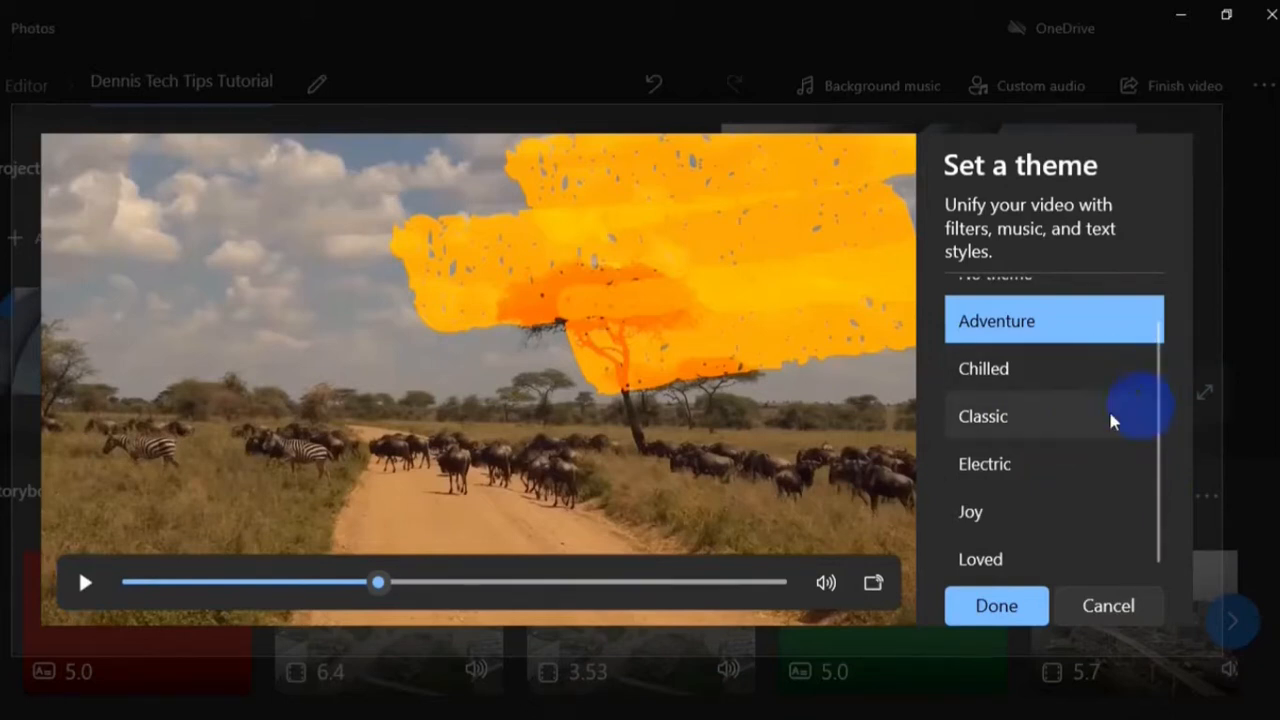
left_click(1076, 418)
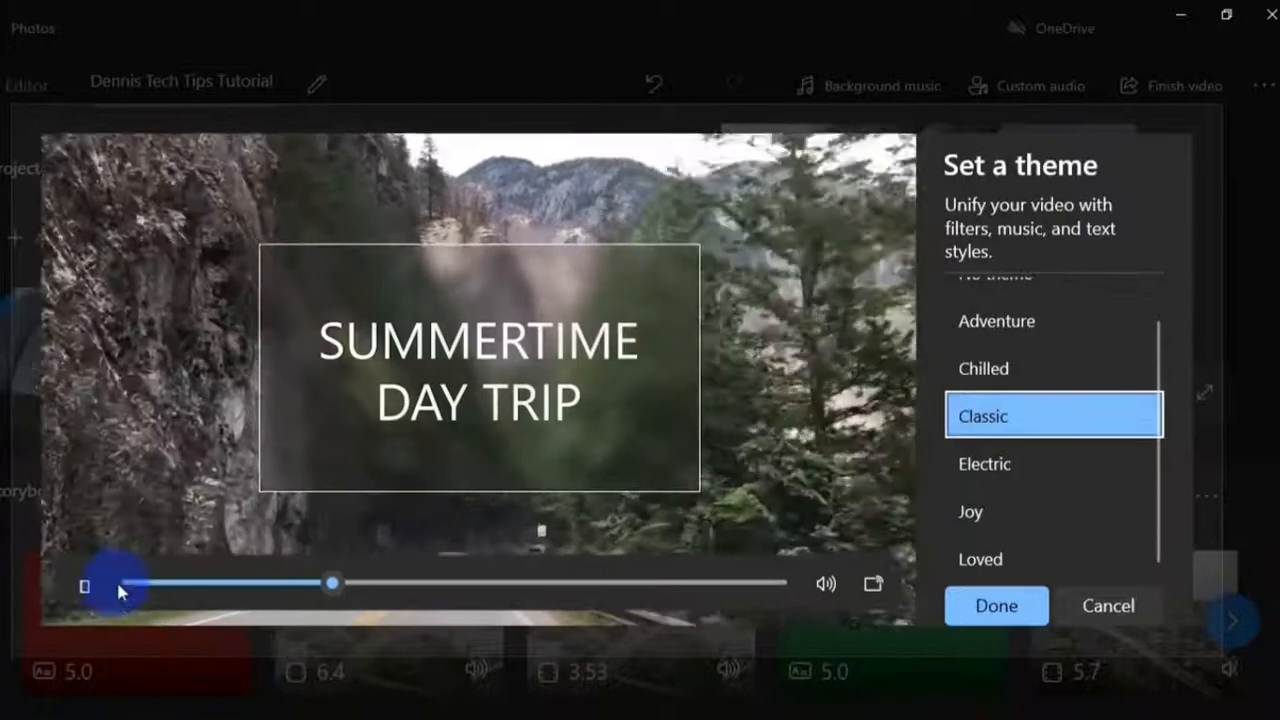
left_click(90, 588)
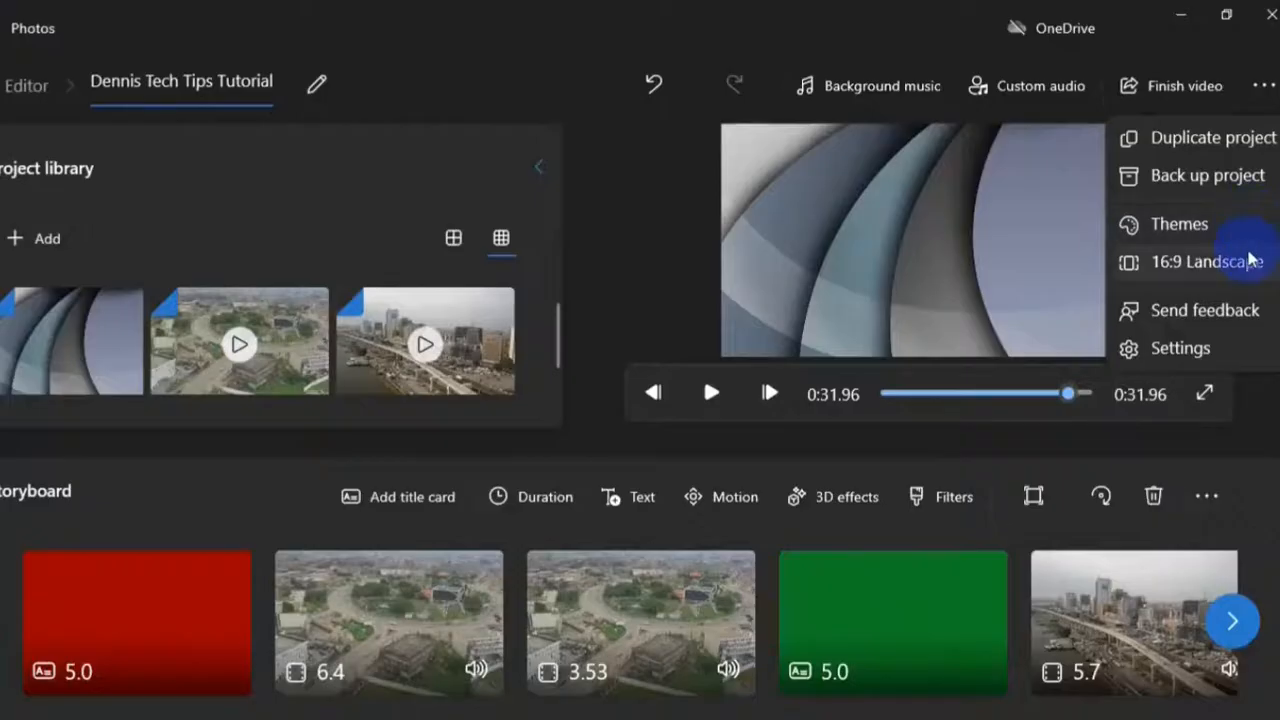
Examine the project's aspect ratio and orientation options and the Photos settings page.
left_click(1249, 258)
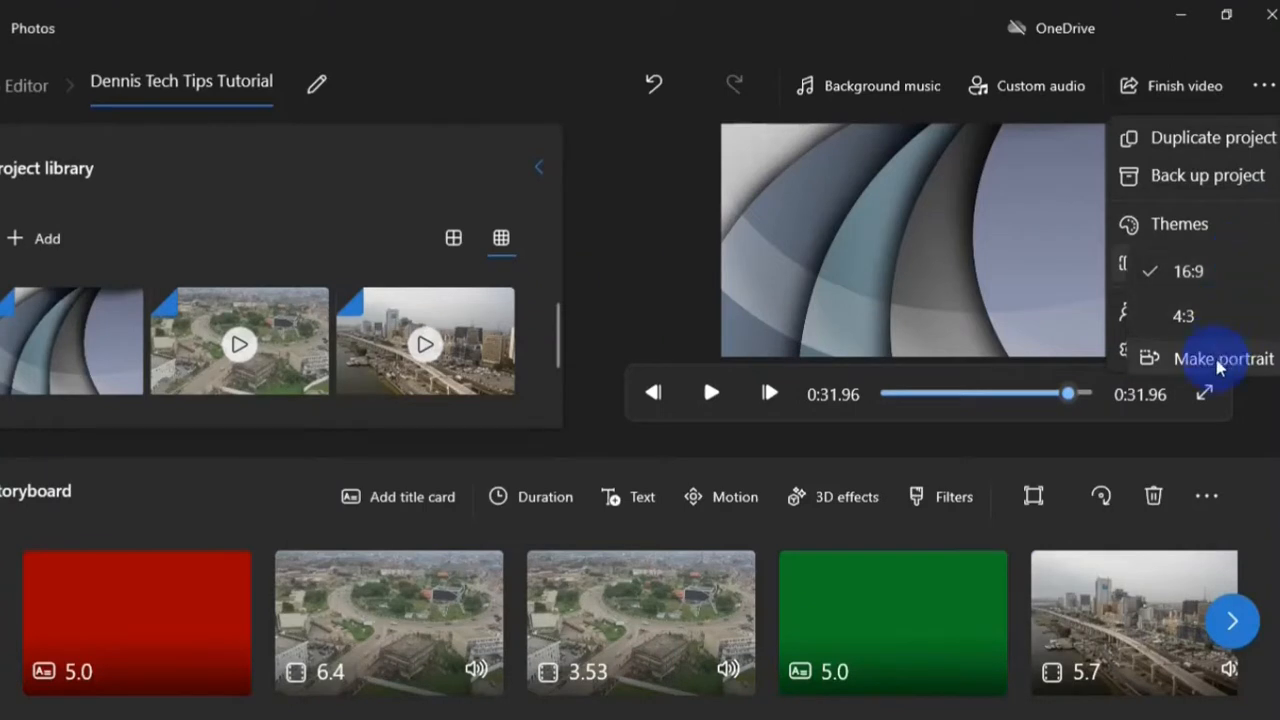
left_click(1125, 361)
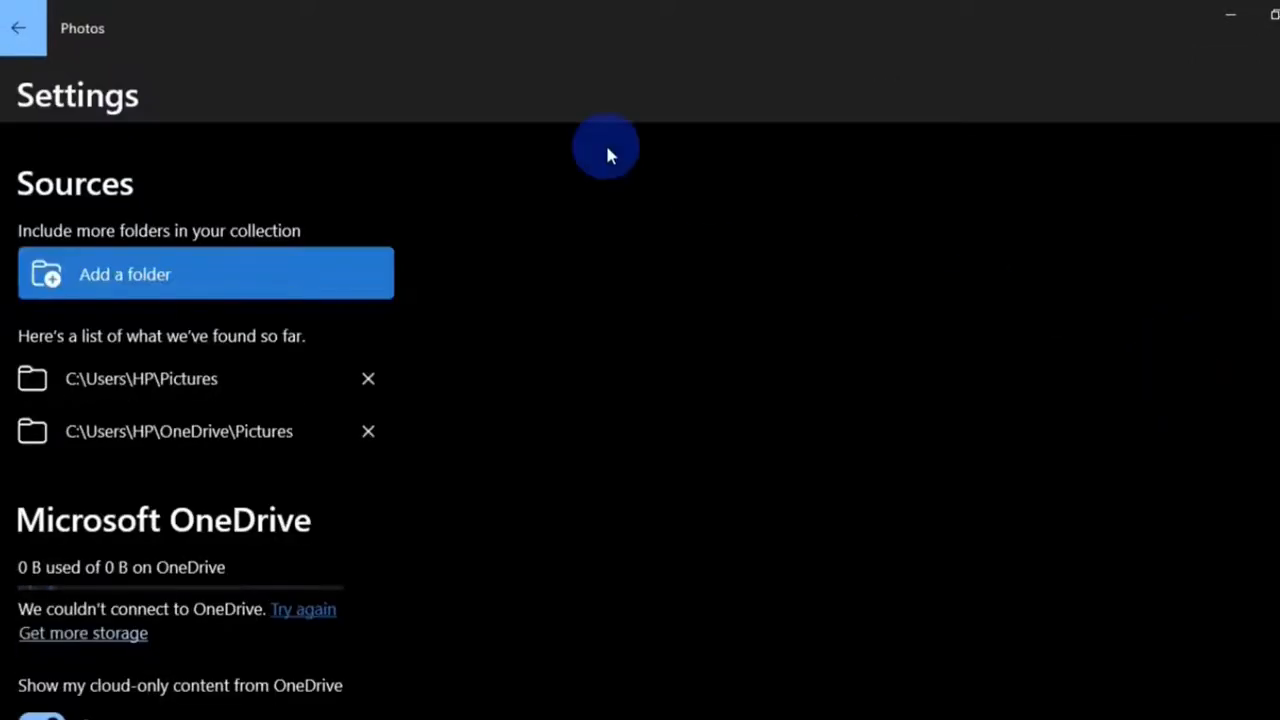
left_click(28, 28)
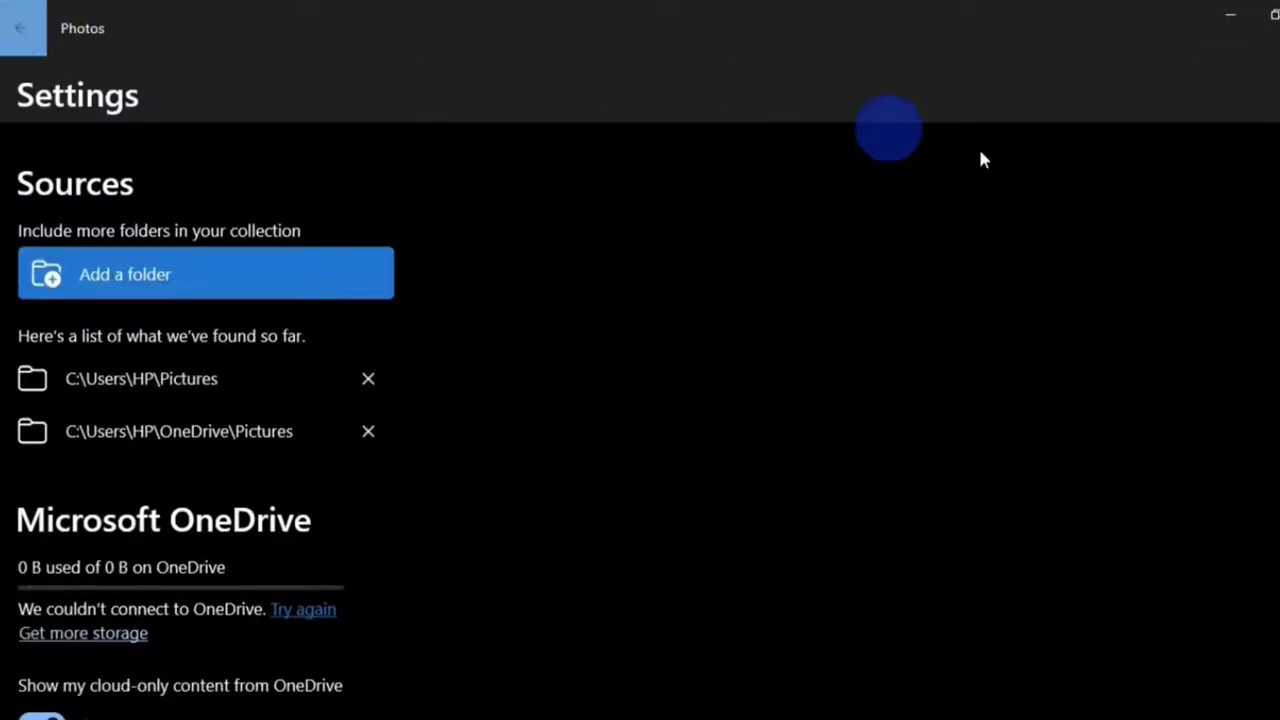